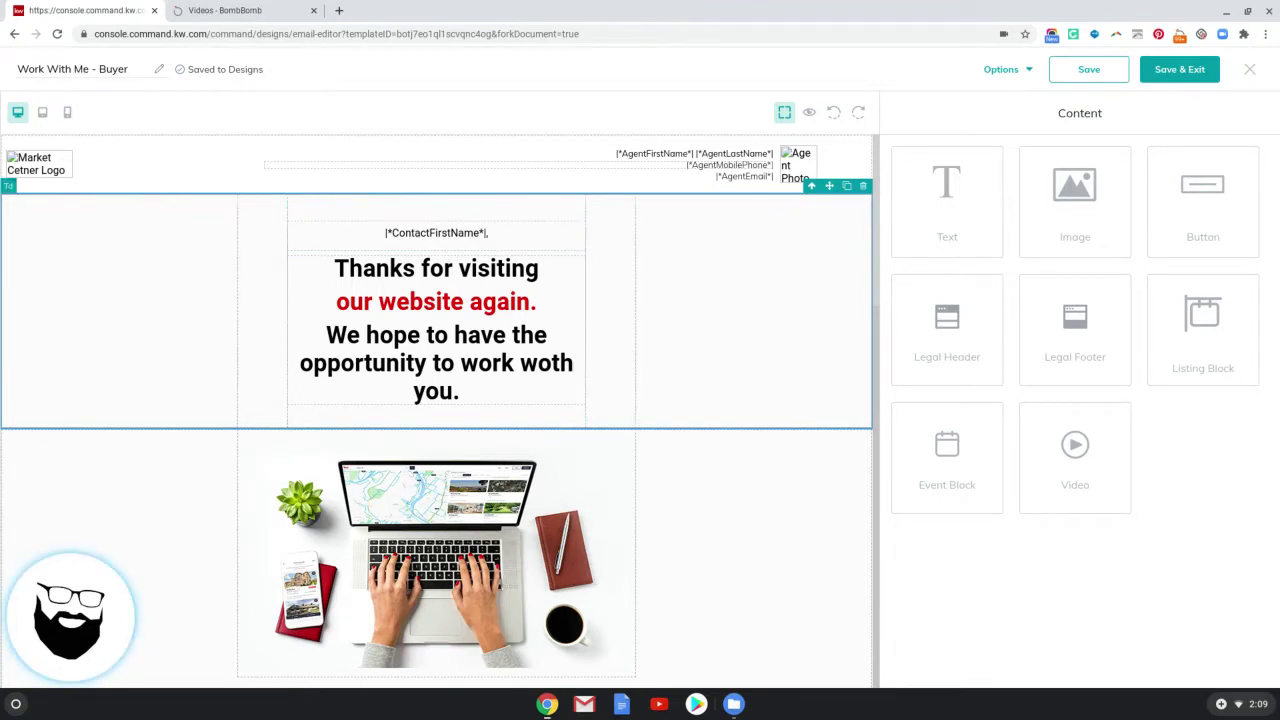
pyautogui.click(457, 234)
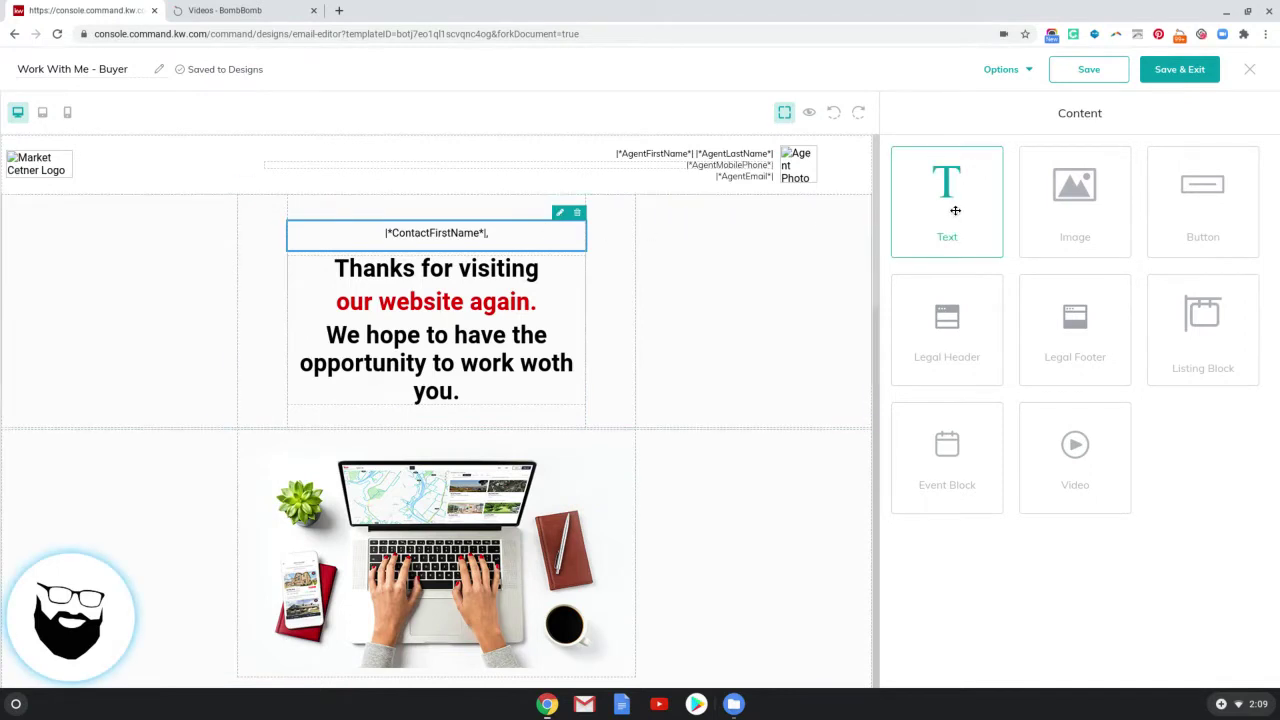
pyautogui.moveTo(955, 210); pyautogui.dragTo(955, 214)
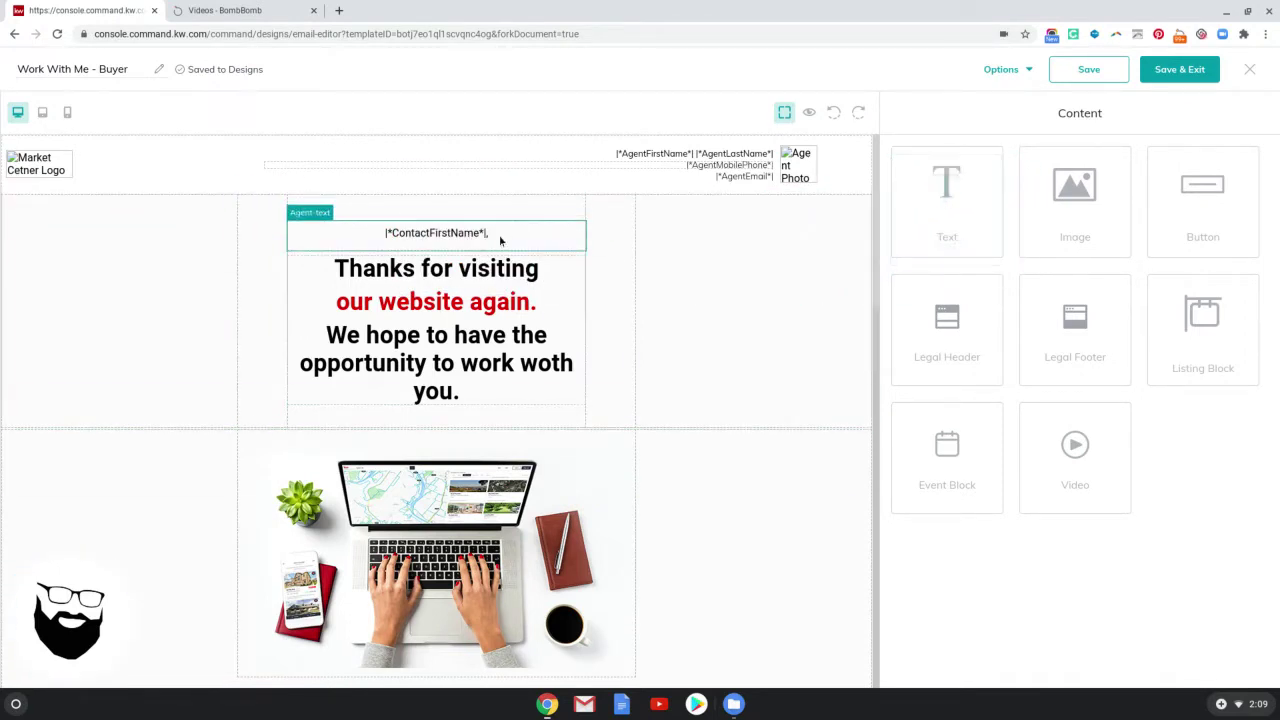
pyautogui.click(538, 241)
pyautogui.click(560, 216)
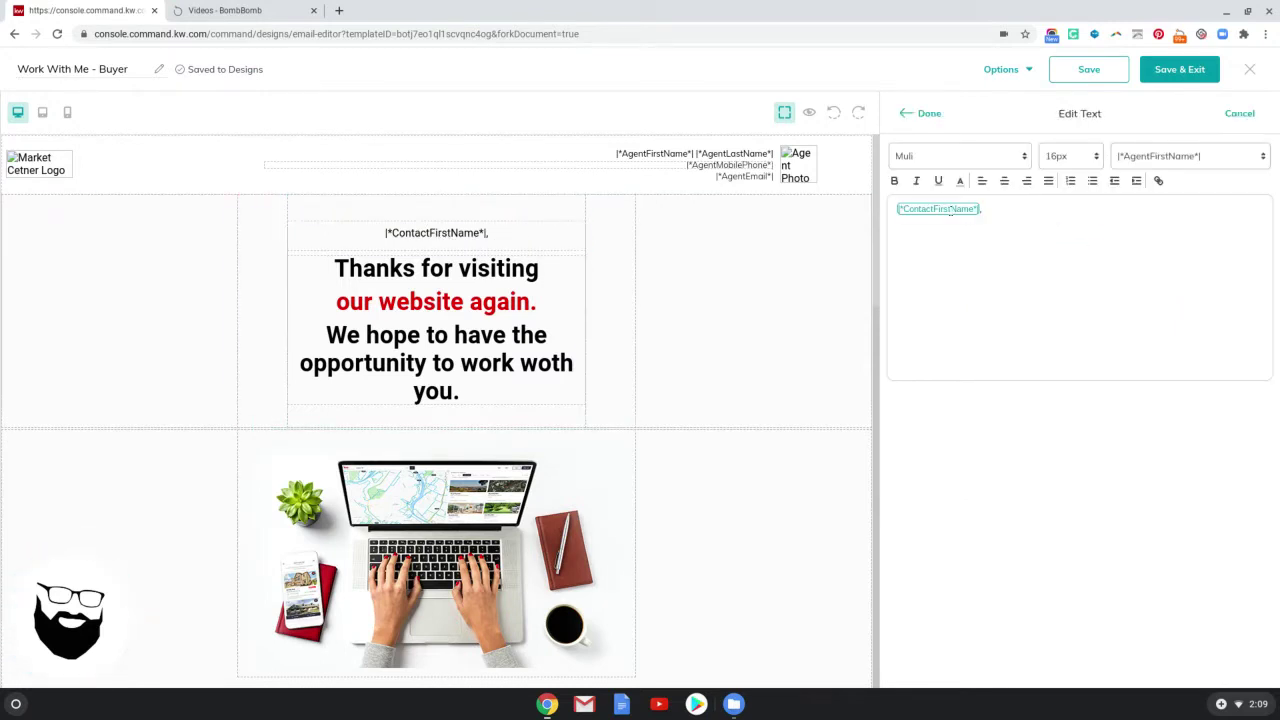
pyautogui.click(1186, 156)
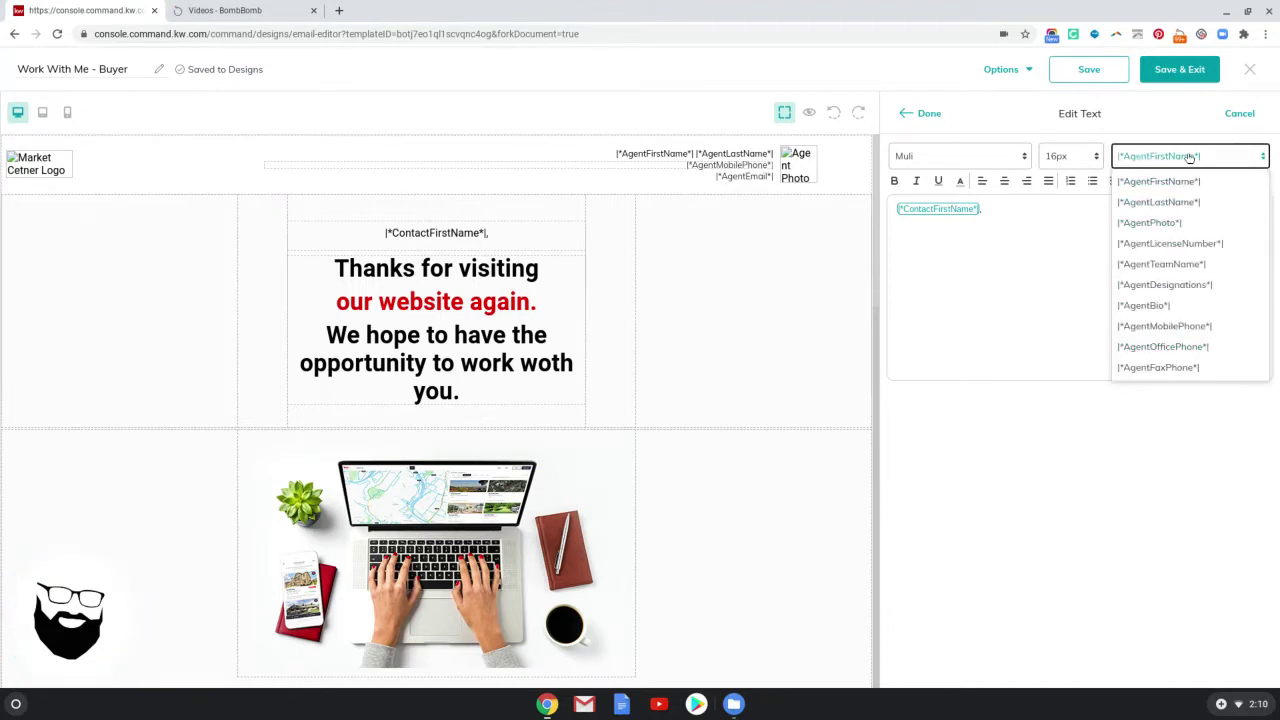
pyautogui.click(1190, 157)
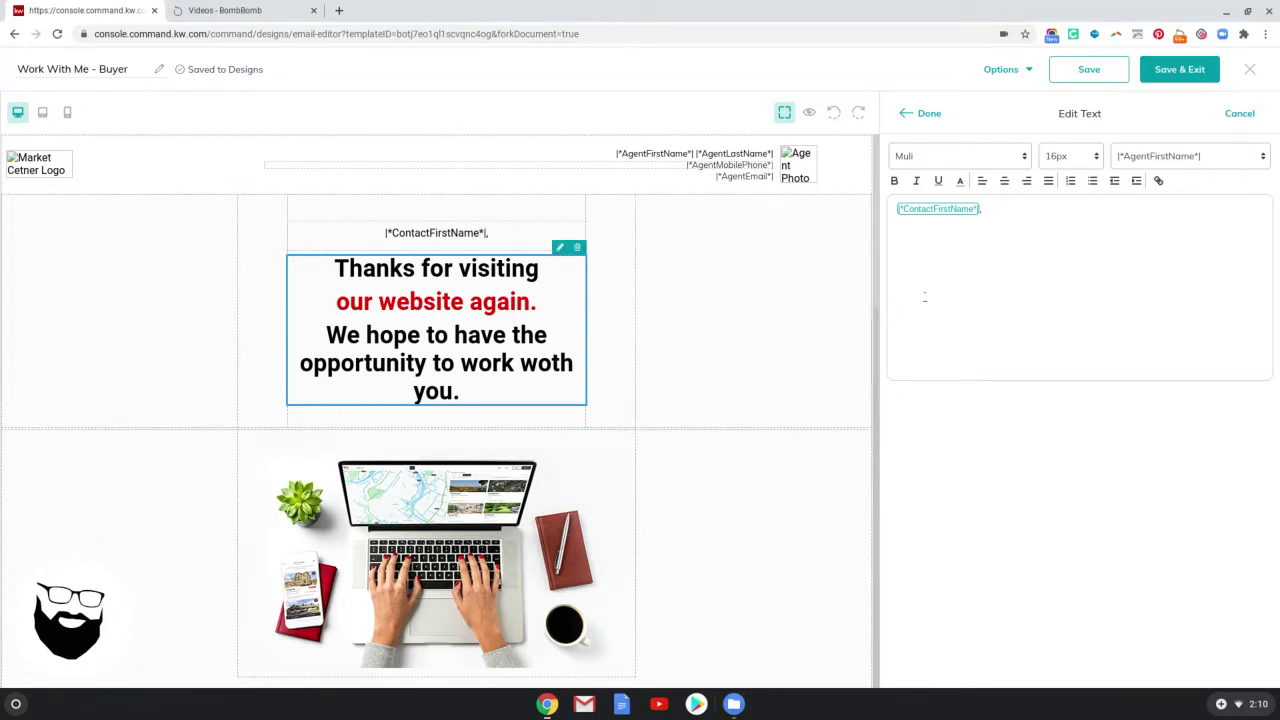
pyautogui.click(920, 114)
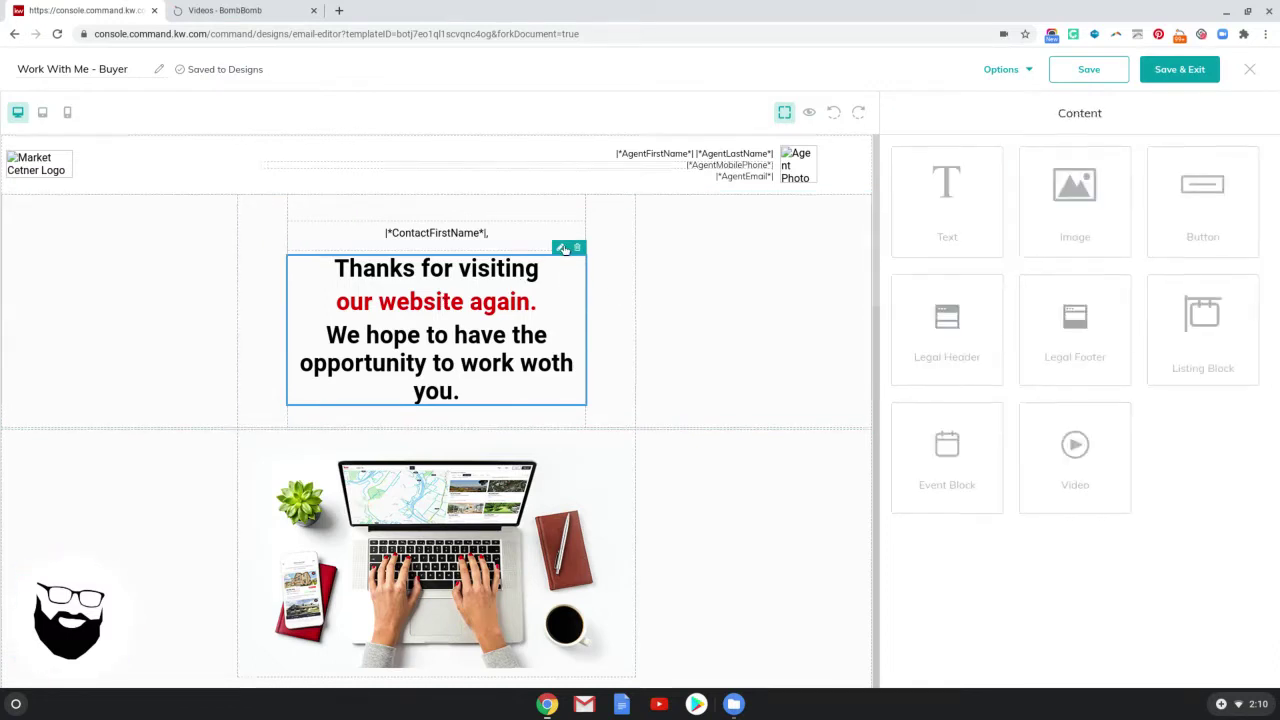
pyautogui.click(560, 248)
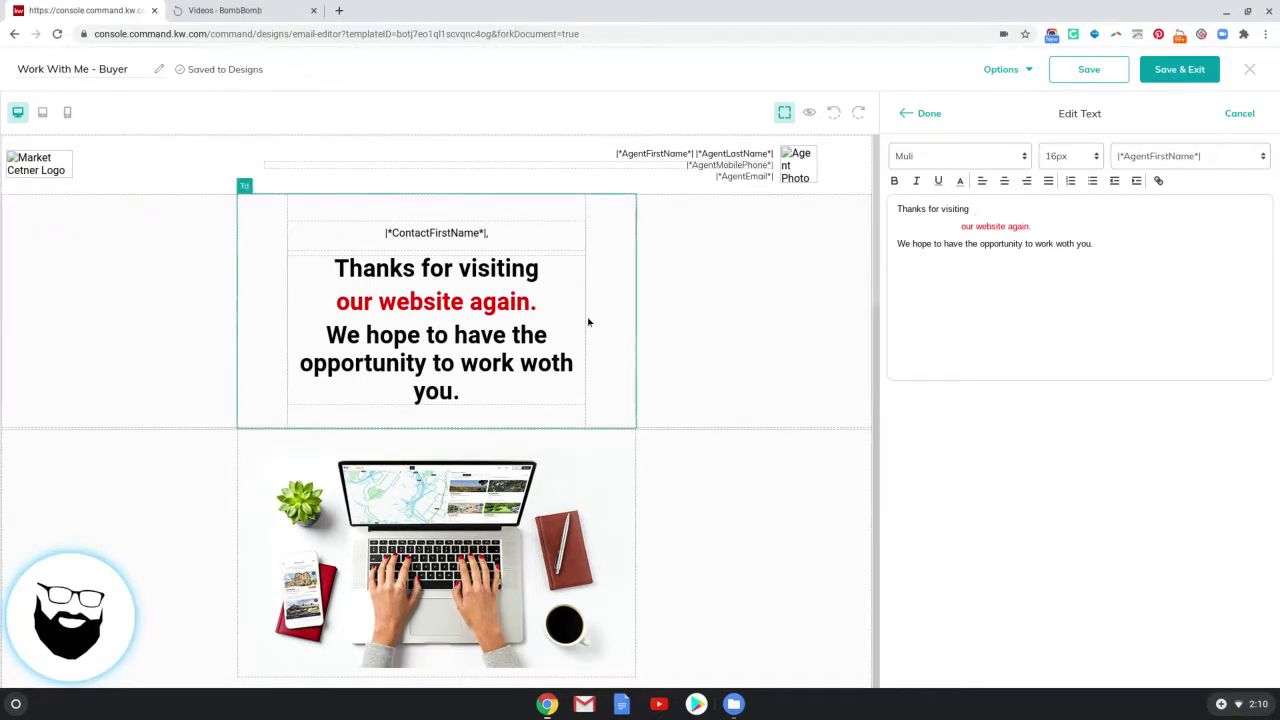
# - Drop a Video block beneath the laptop photo, then bring up the BombBomb videos list
pyautogui.click(916, 114)
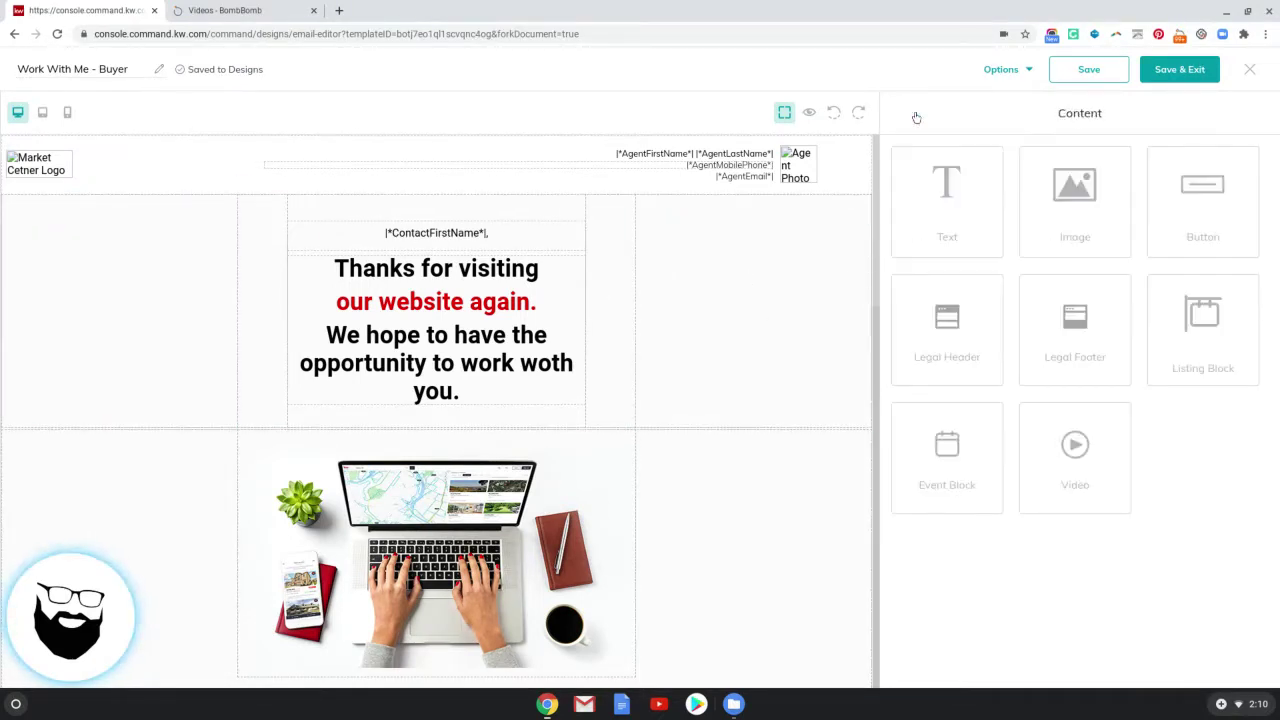
pyautogui.scroll(-1, 570, 458)
pyautogui.scroll(-1, 600, 450)
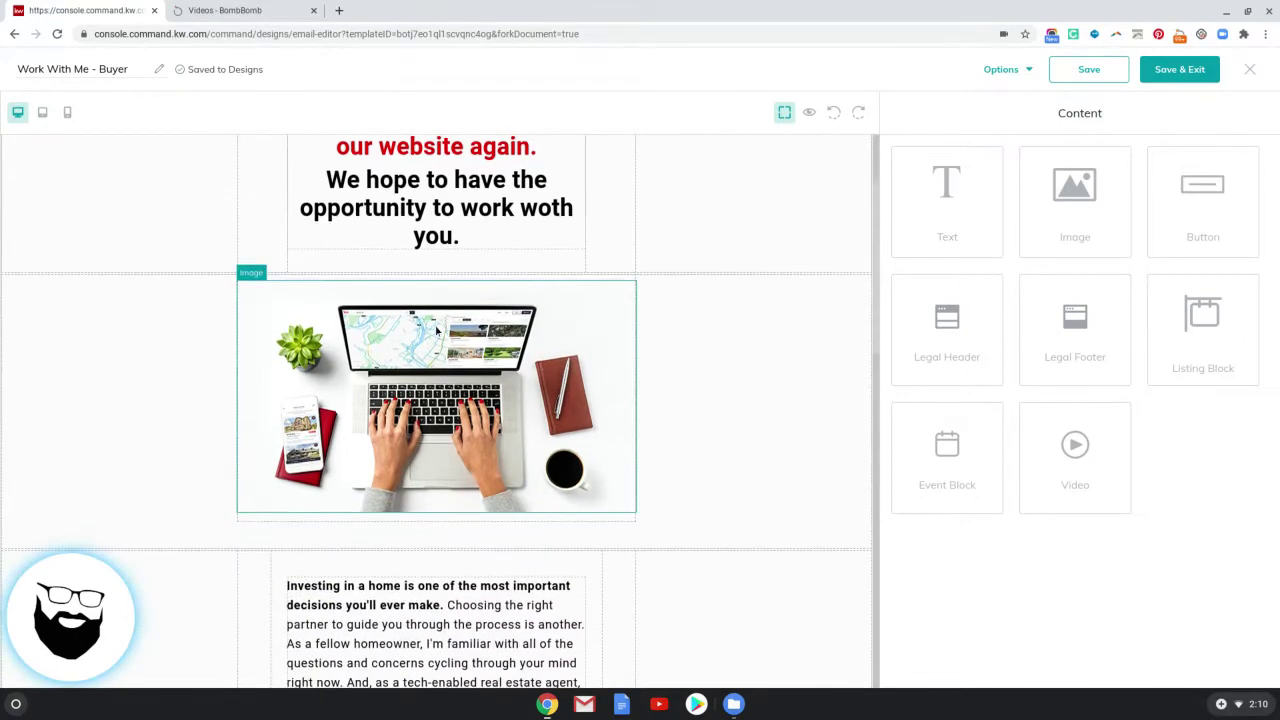
pyautogui.scroll(-1, 438, 397)
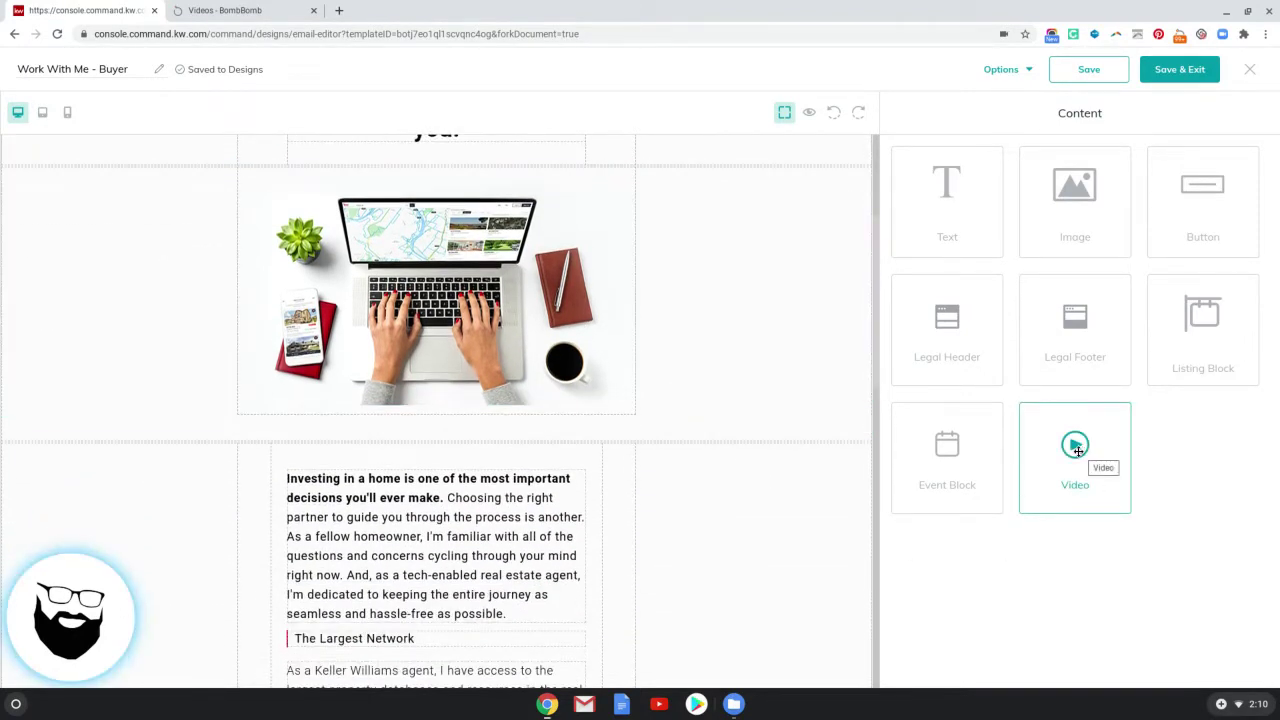
pyautogui.moveTo(1077, 450); pyautogui.dragTo(423, 425)
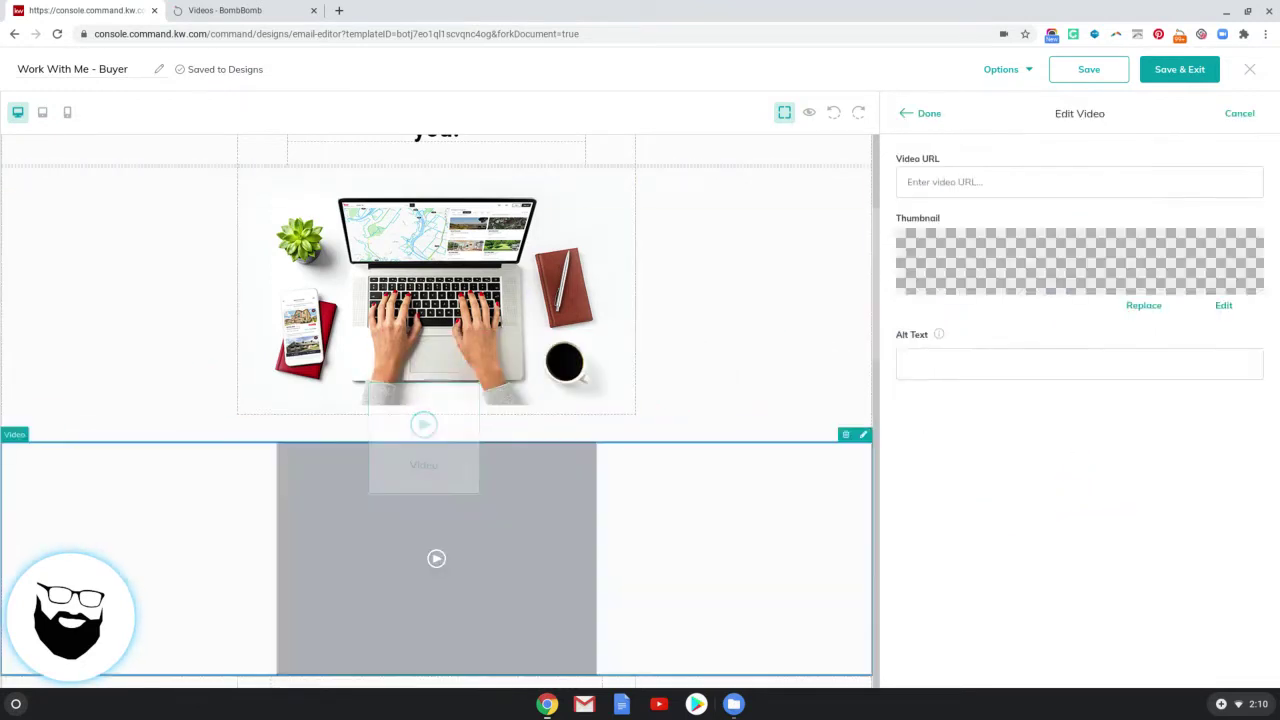
pyautogui.scroll(-2, 742, 397)
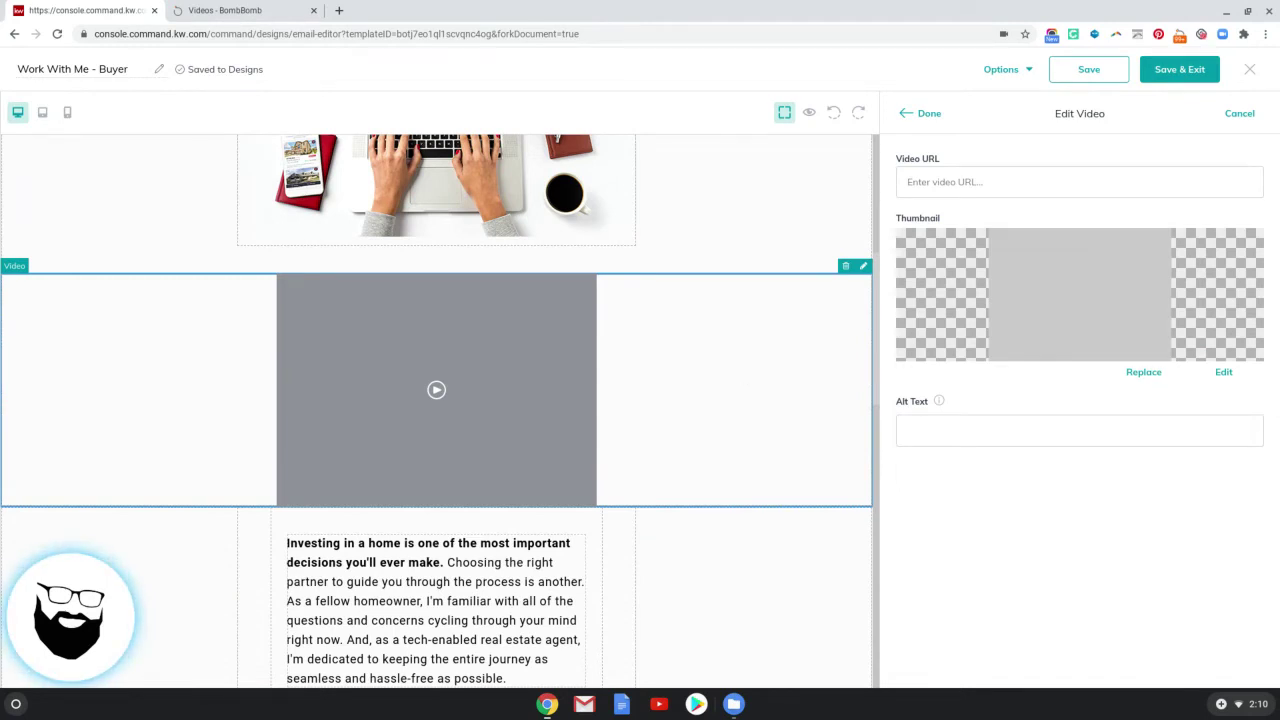
pyautogui.click(251, 14)
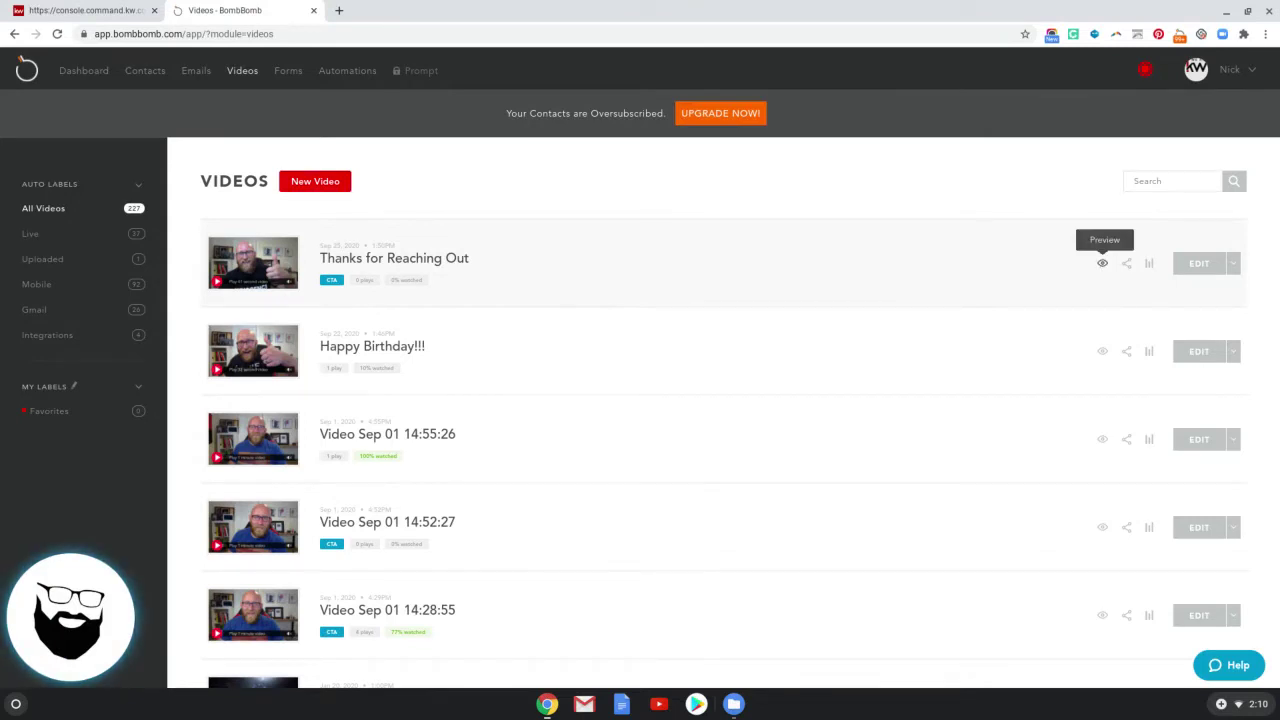
# - Preview the 'Thanks for Reaching Out' video in BombBomb, then close the preview
pyautogui.click(1103, 262)
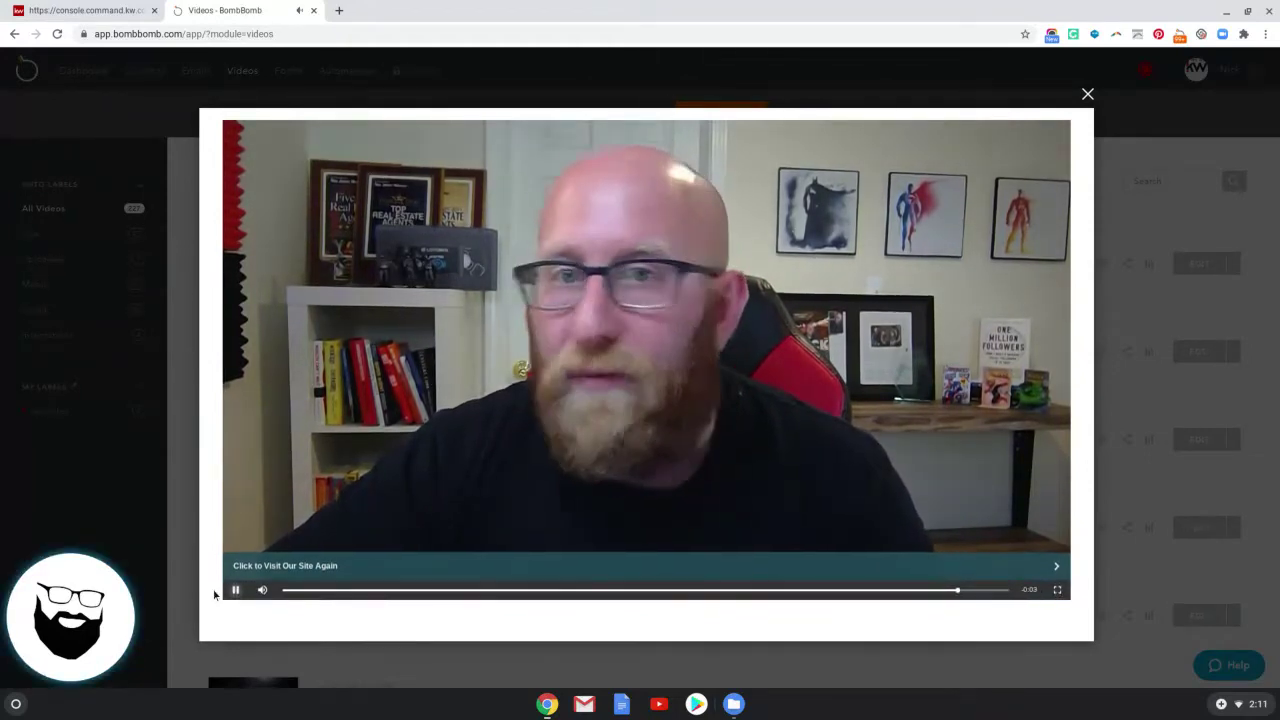
pyautogui.click(236, 591)
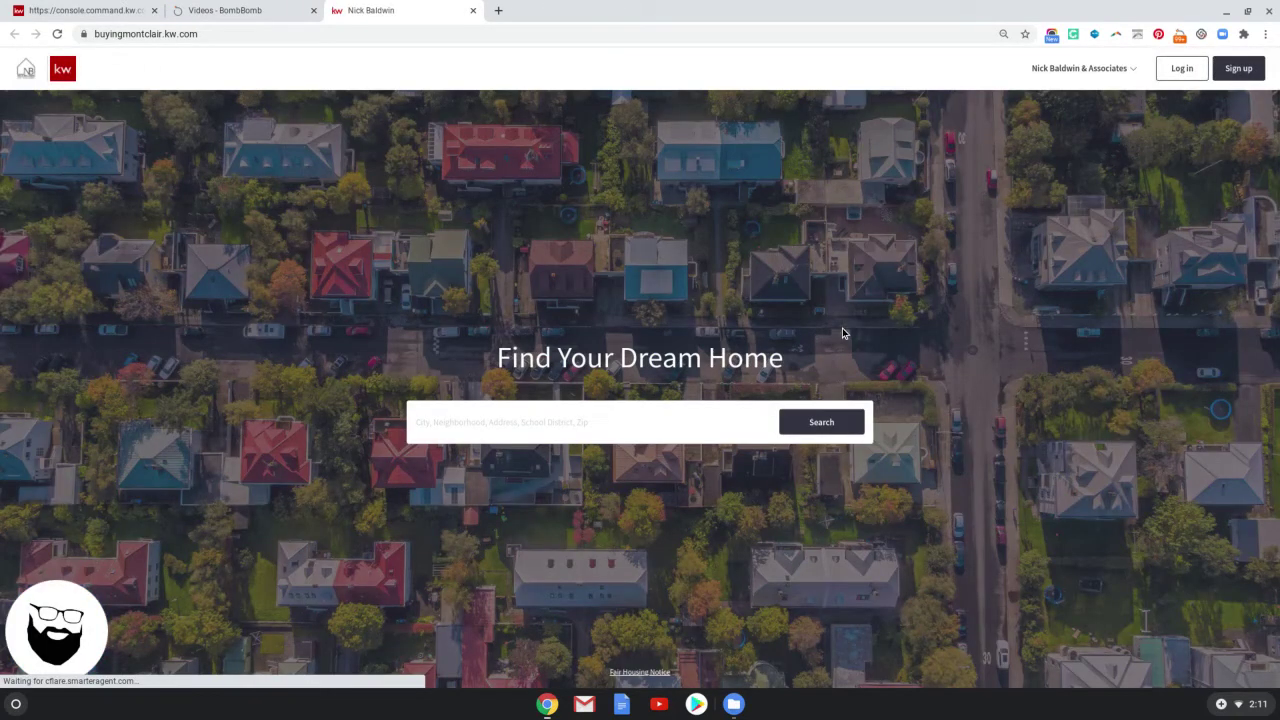
pyautogui.click(199, 10)
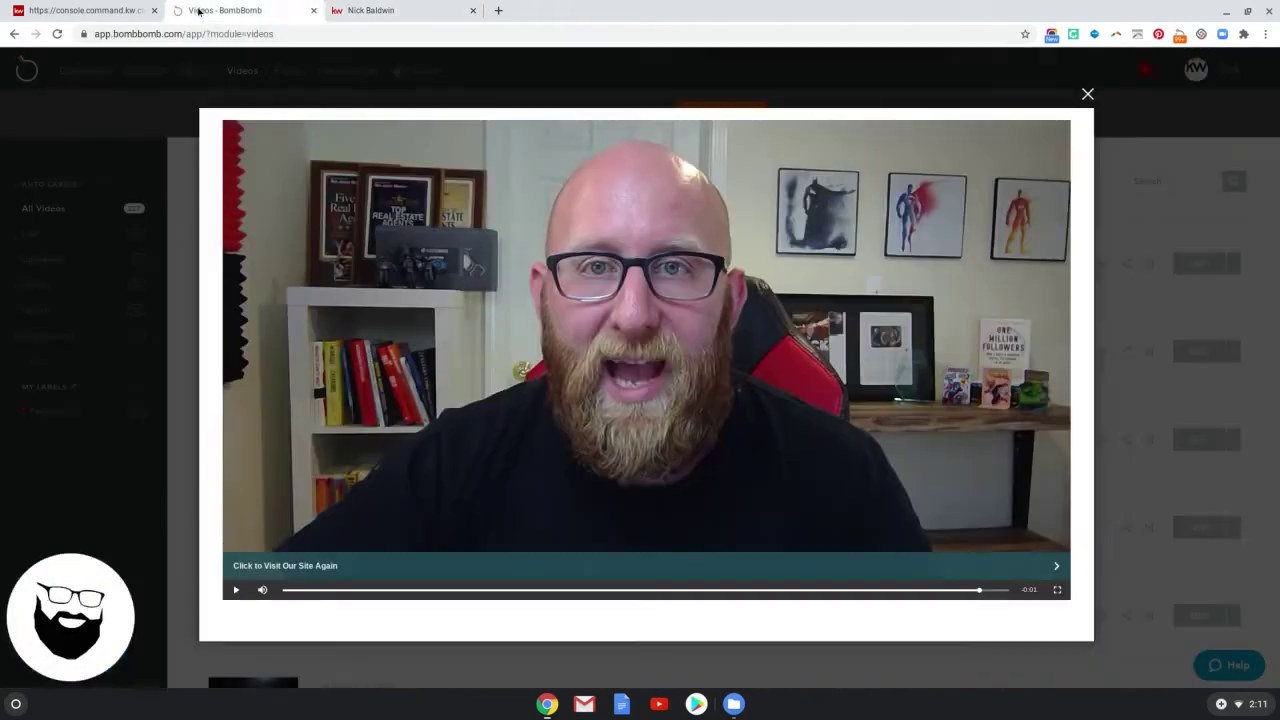
pyautogui.click(1087, 95)
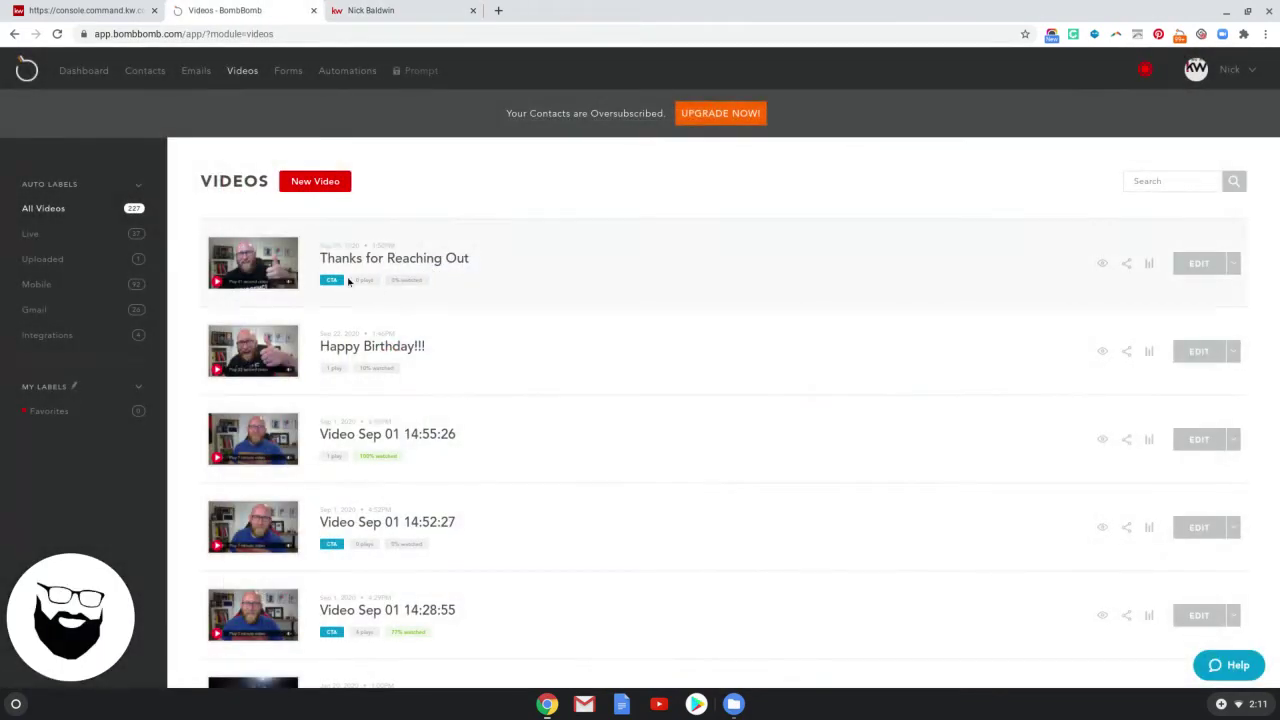
# - Copy the video's share link and return to the email's Video URL field
pyautogui.click(1127, 264)
pyautogui.click(571, 185)
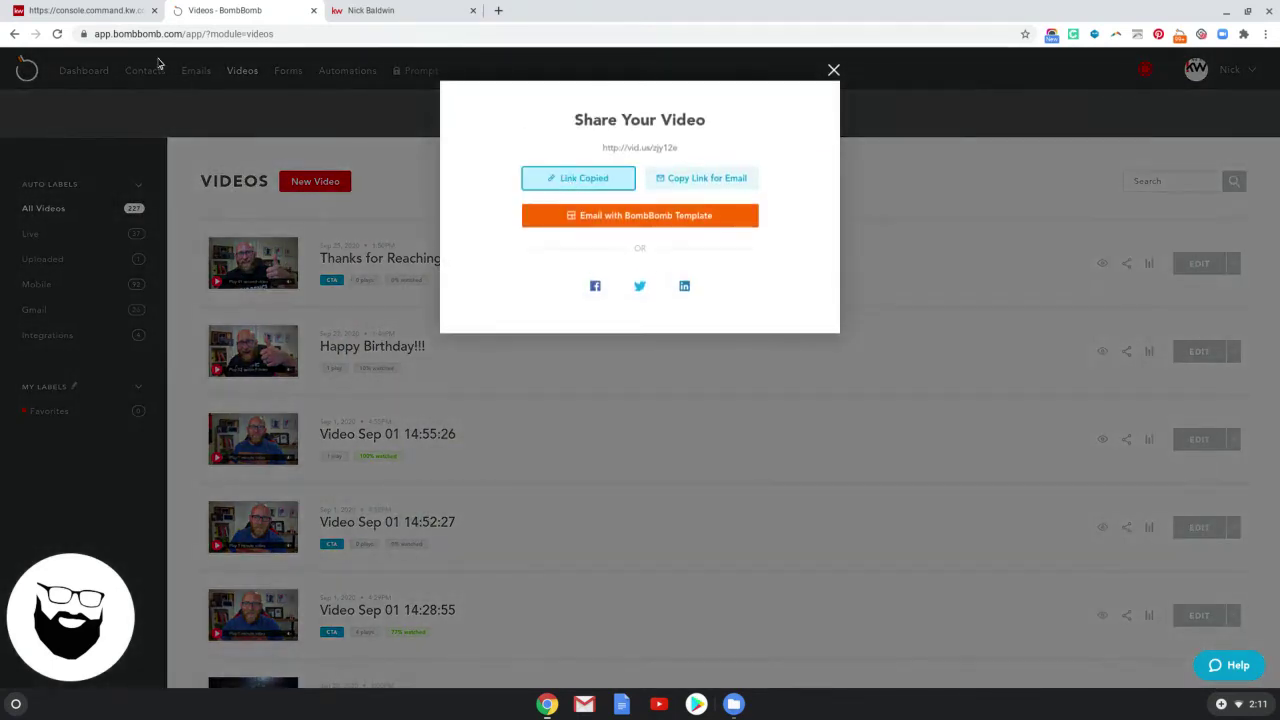
pyautogui.click(93, 10)
pyautogui.click(957, 183)
# - Paste the BombBomb link as the Video URL and set the 'Nice to Meet You' thumbnail
pyautogui.rightClick(957, 187)
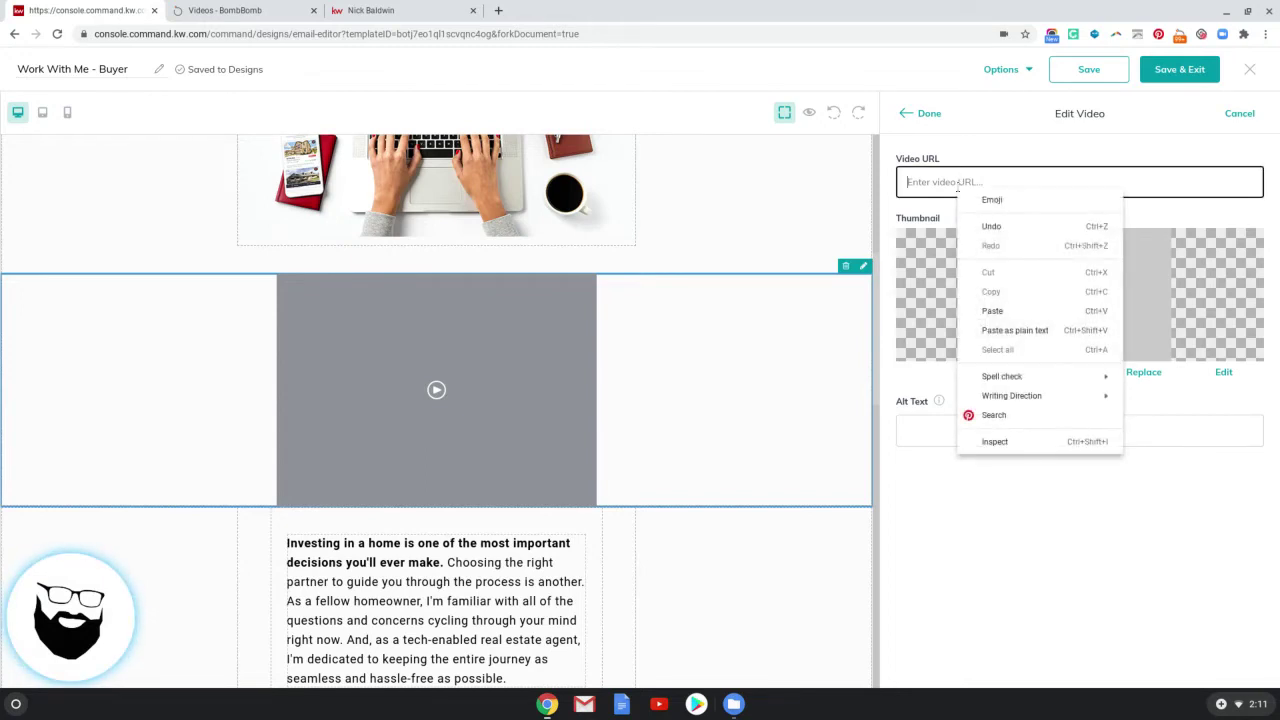
pyautogui.click(1000, 311)
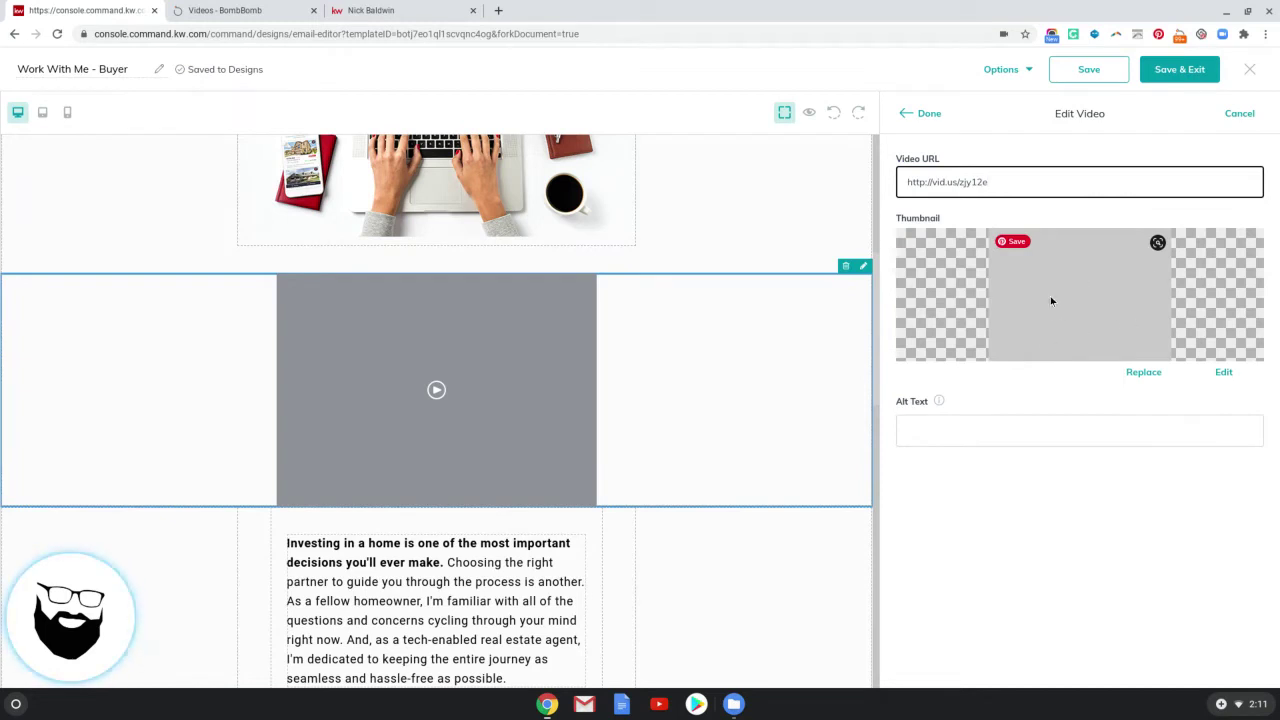
pyautogui.click(1143, 373)
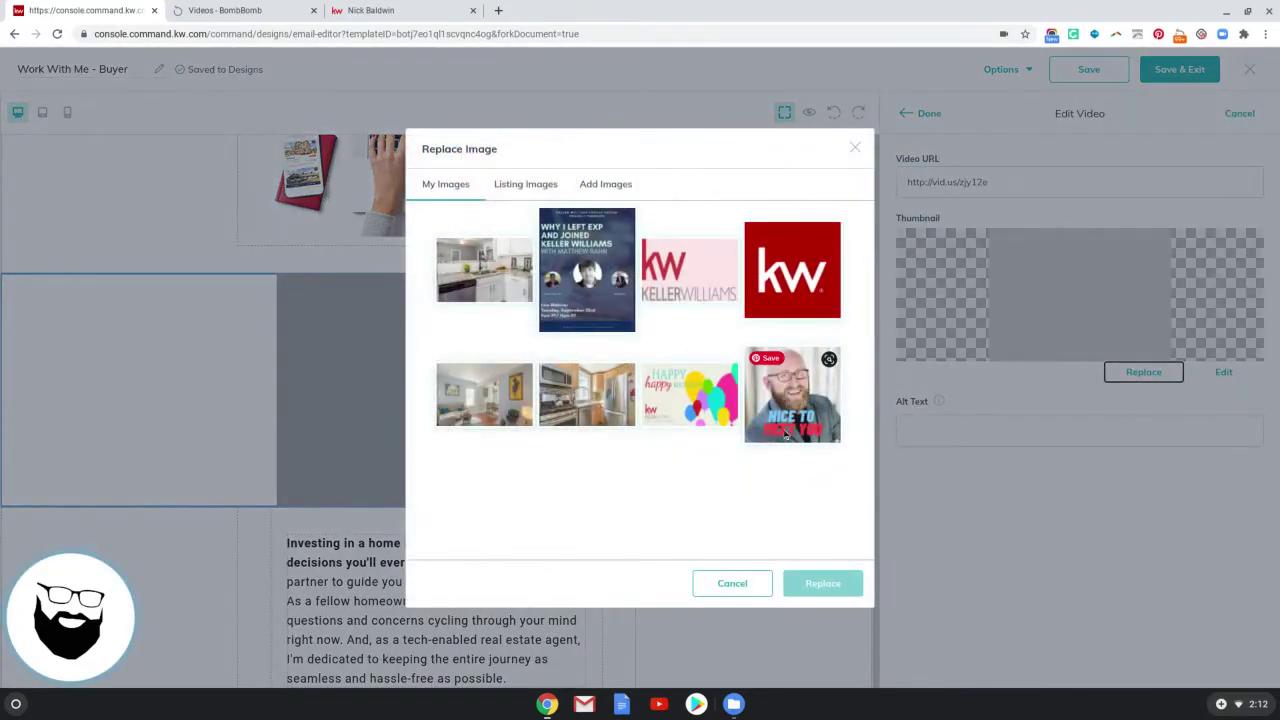
pyautogui.click(800, 398)
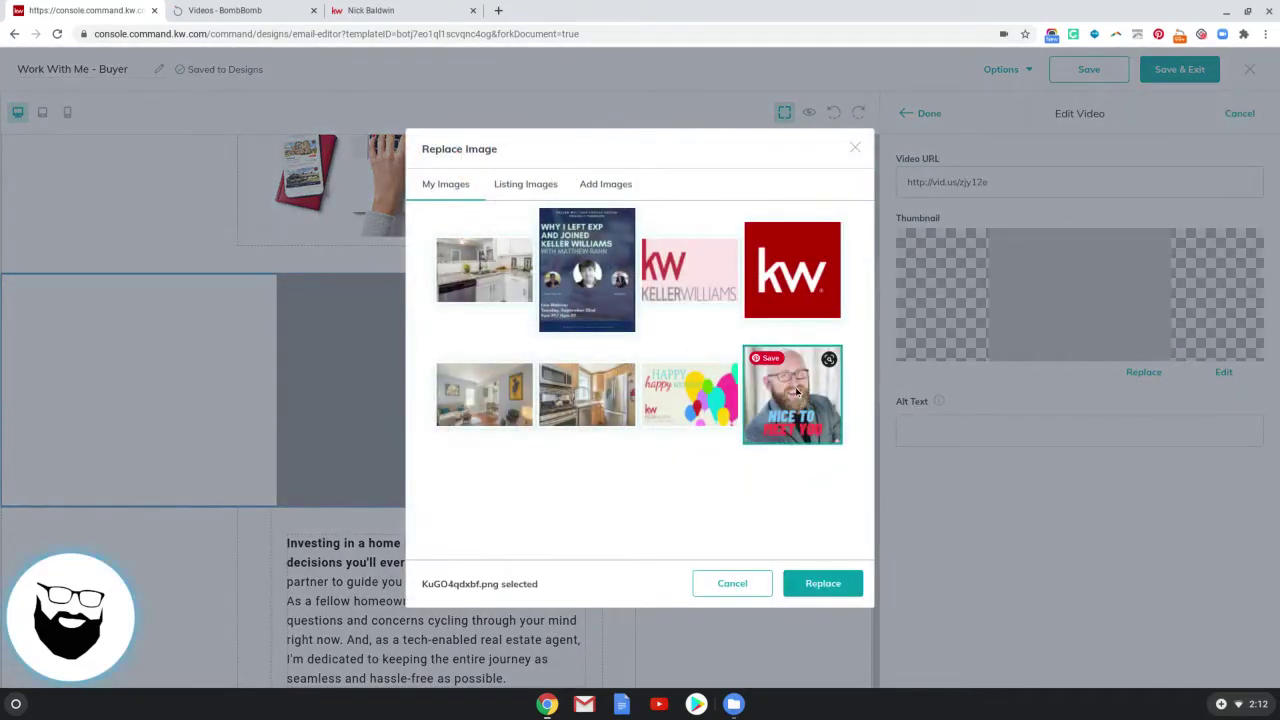
pyautogui.click(823, 583)
pyautogui.click(922, 113)
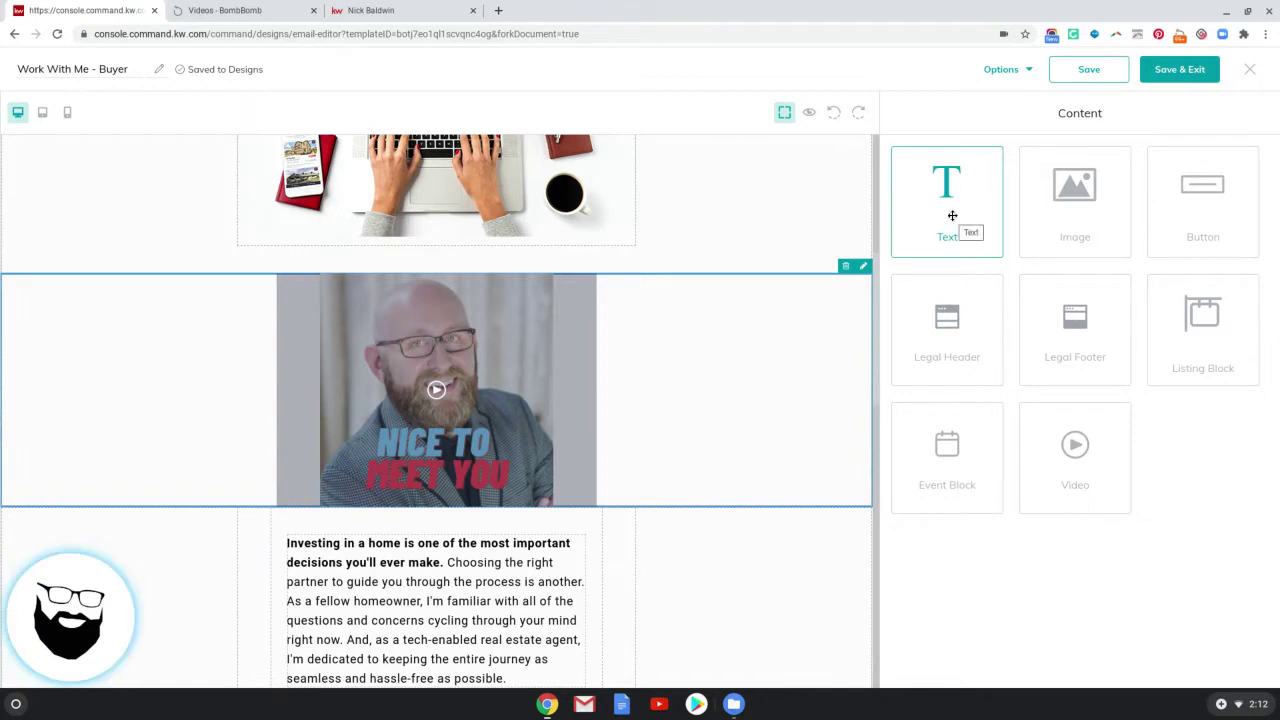
# - Add a text block above the video reading 'Click the video below so I can introduce myself.'
pyautogui.moveTo(948, 202); pyautogui.dragTo(488, 286)
pyautogui.click(846, 268)
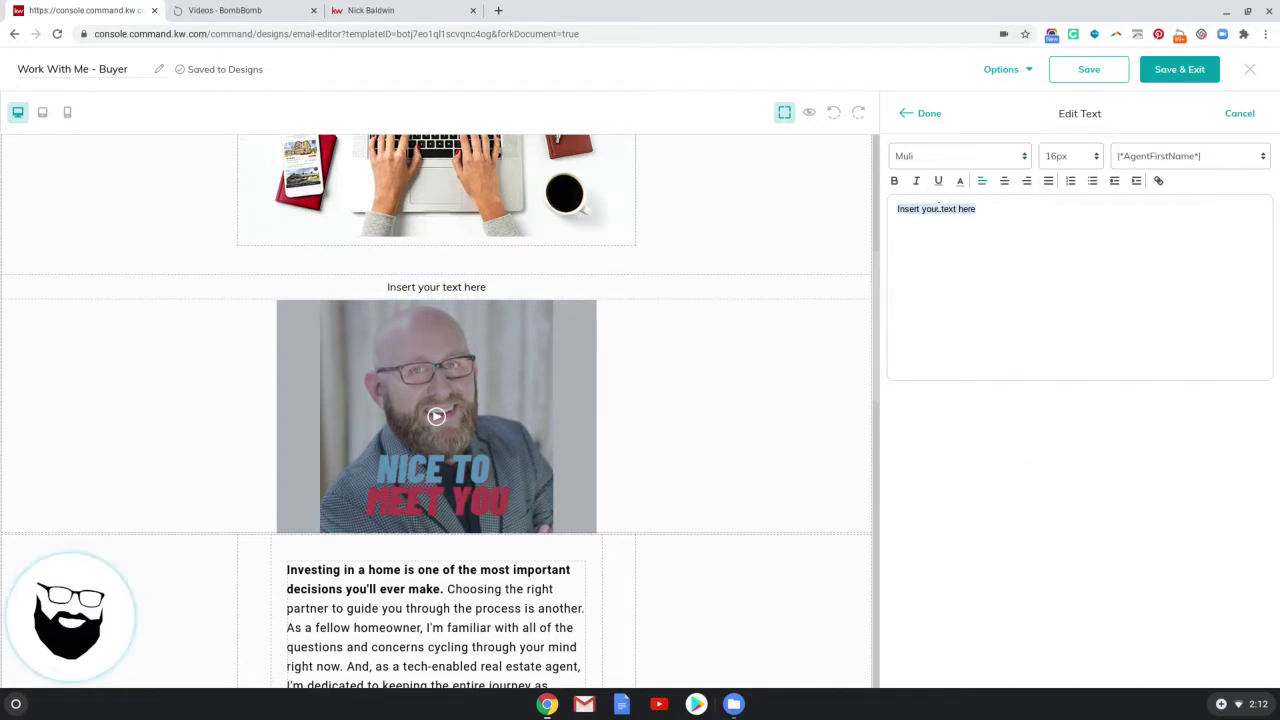
pyautogui.write('lick ')
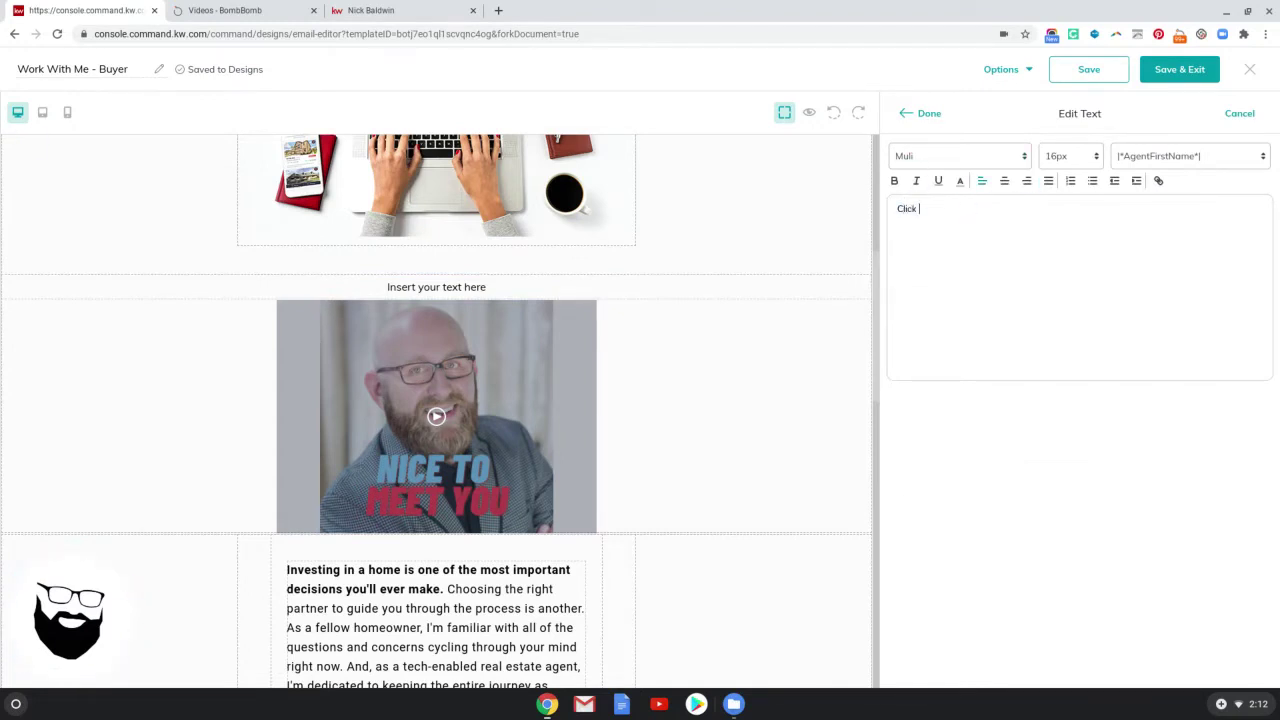
pyautogui.write('the video below')
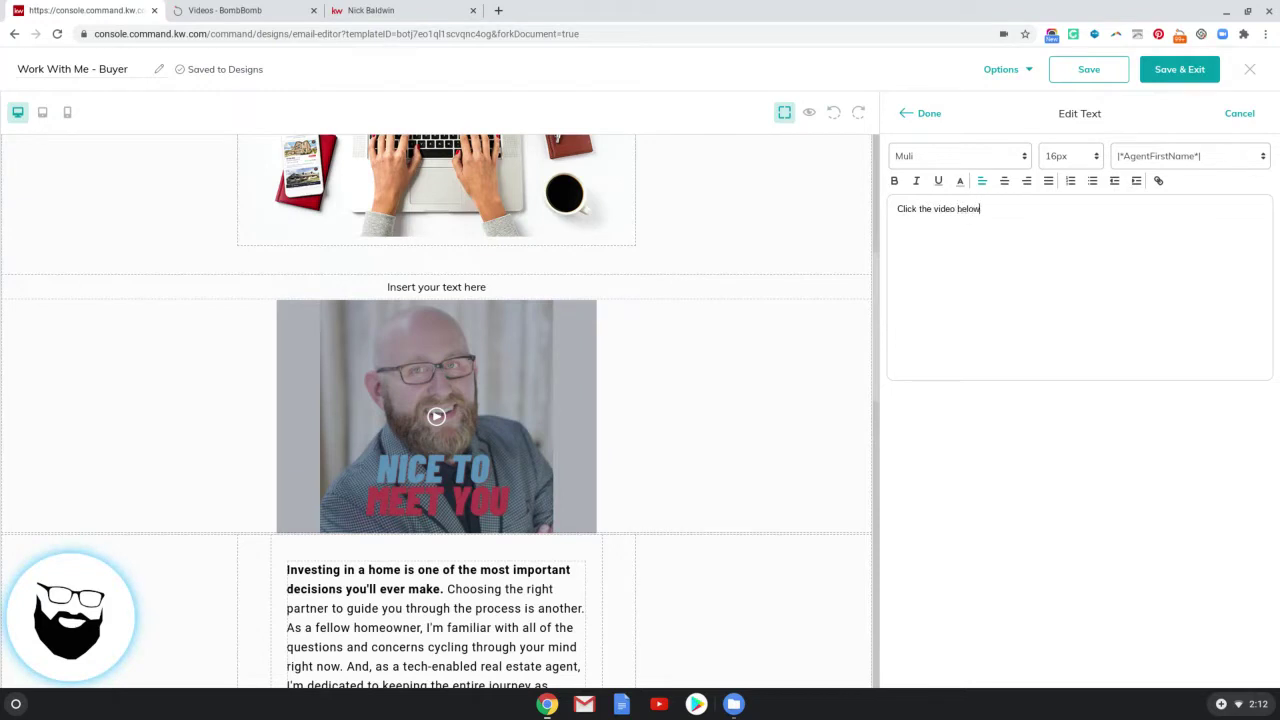
pyautogui.write(' so I can i')
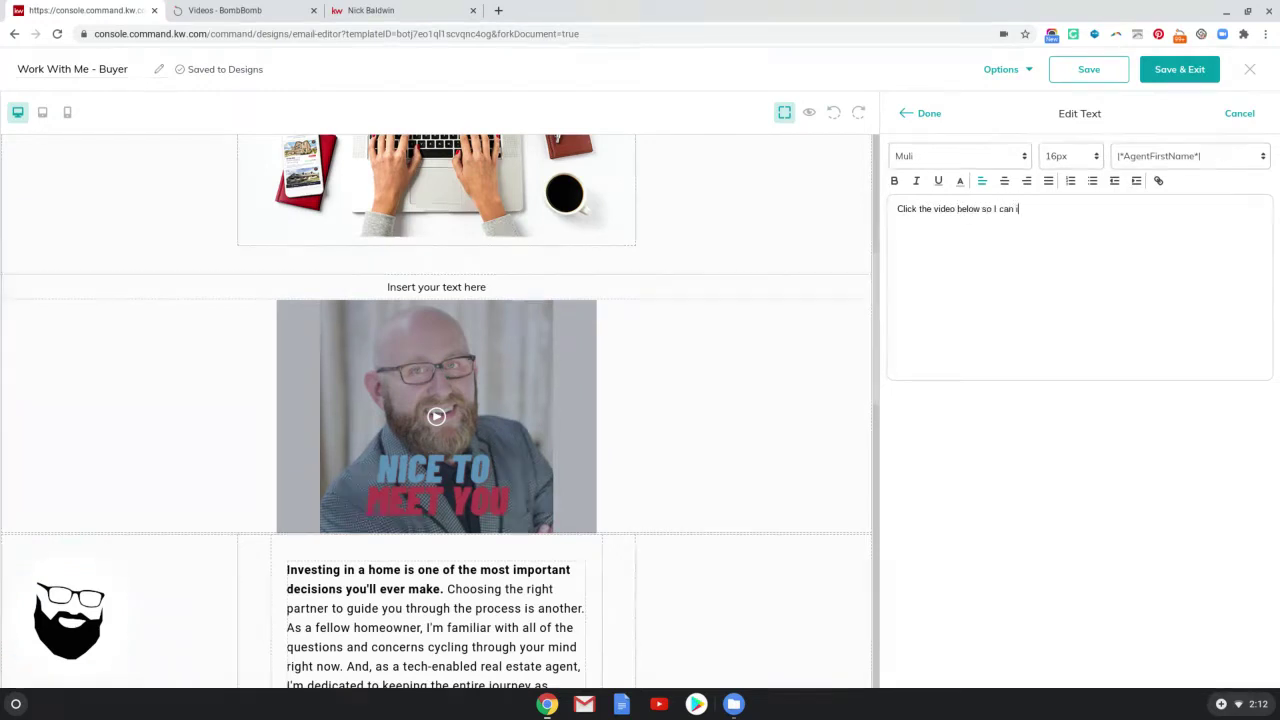
pyautogui.write('ntroduce myself.')
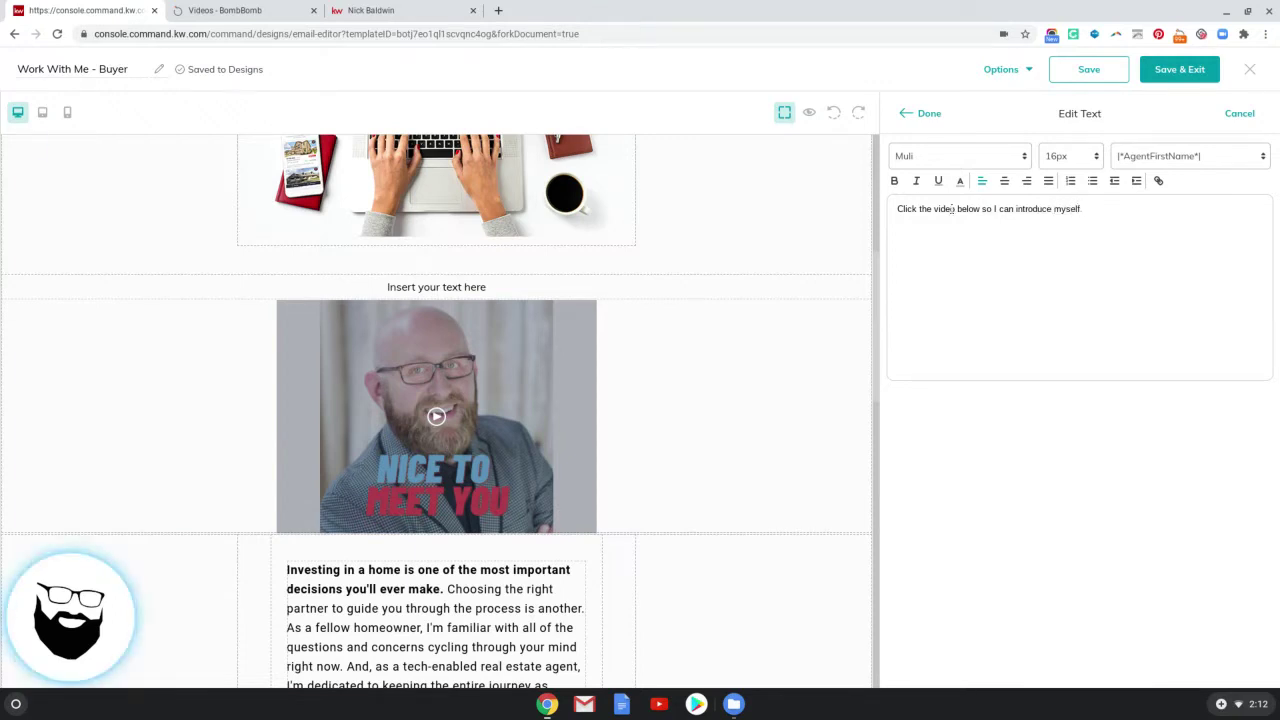
# - Format the caption as bold, red, 18px text
pyautogui.tripleClick(993, 211)
pyautogui.click(1091, 164)
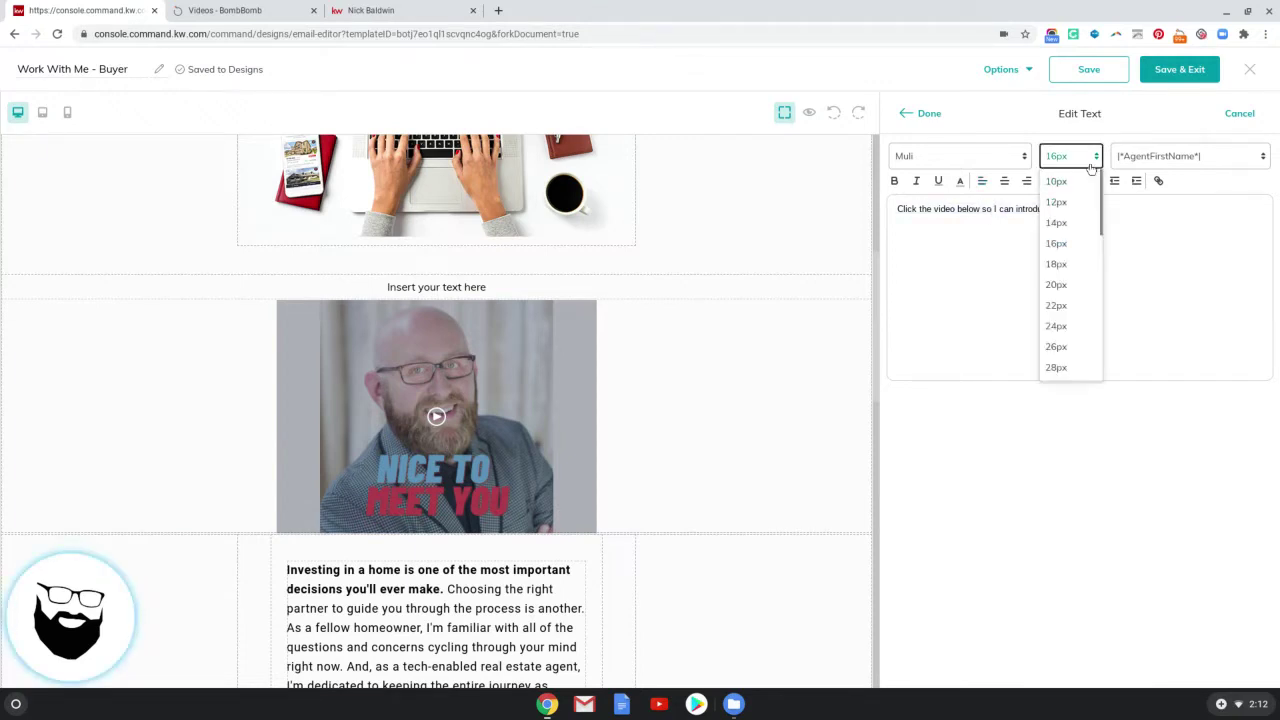
pyautogui.click(1058, 263)
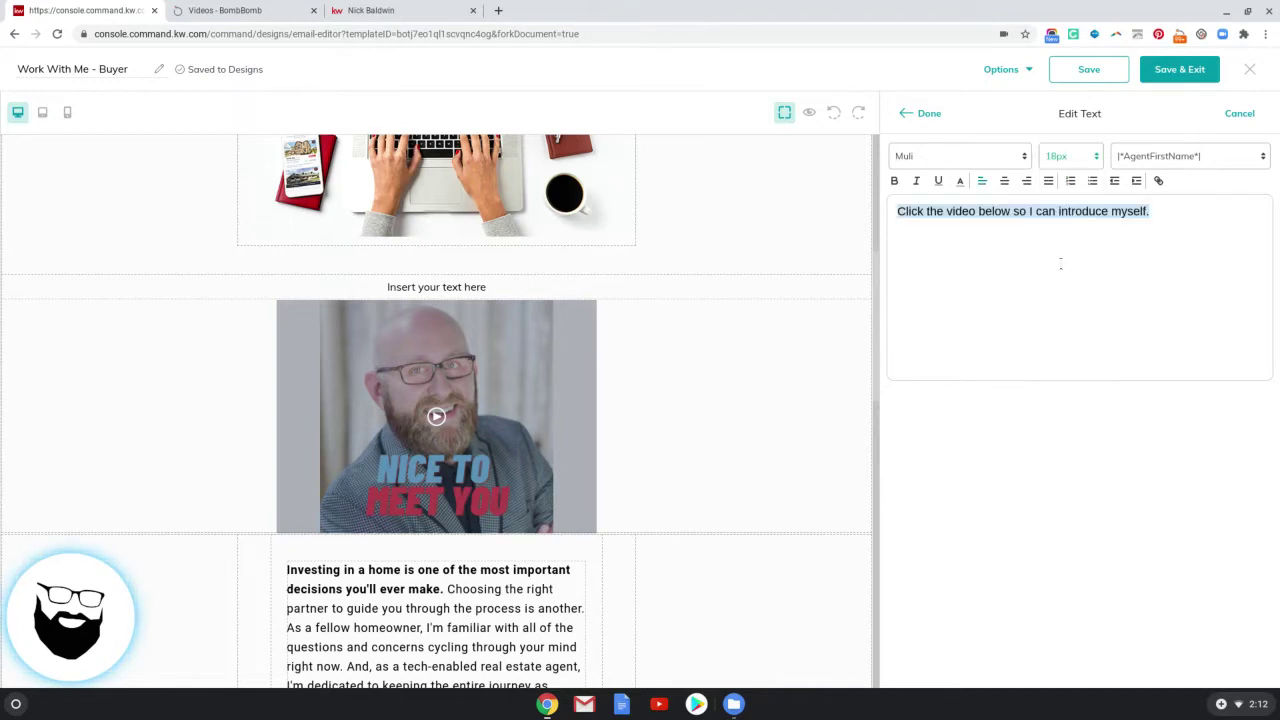
pyautogui.click(895, 181)
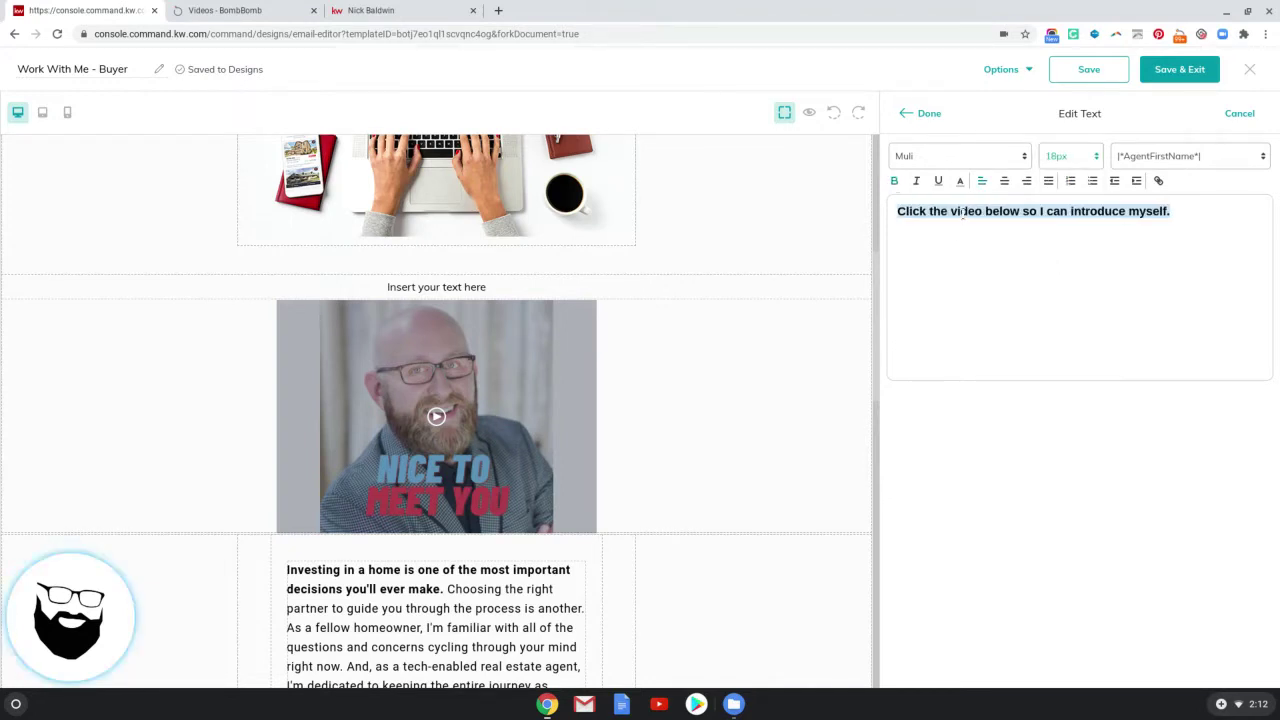
pyautogui.click(960, 181)
pyautogui.click(1002, 225)
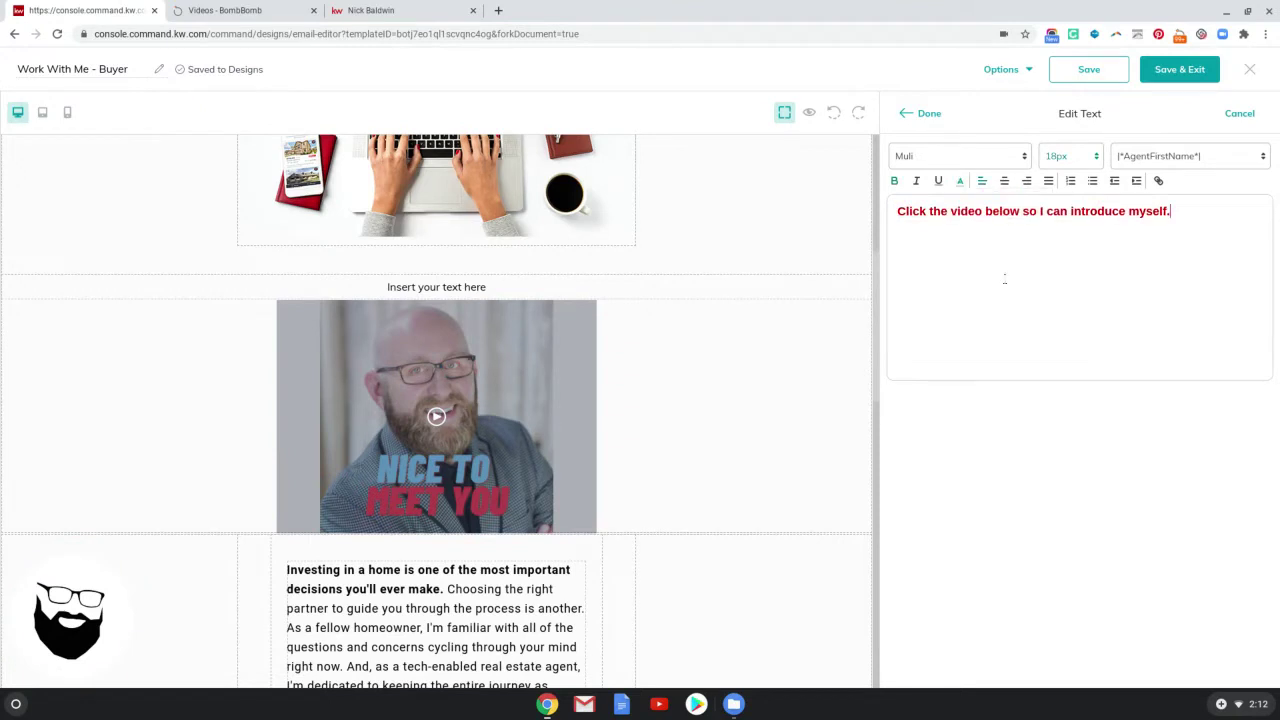
pyautogui.click(923, 120)
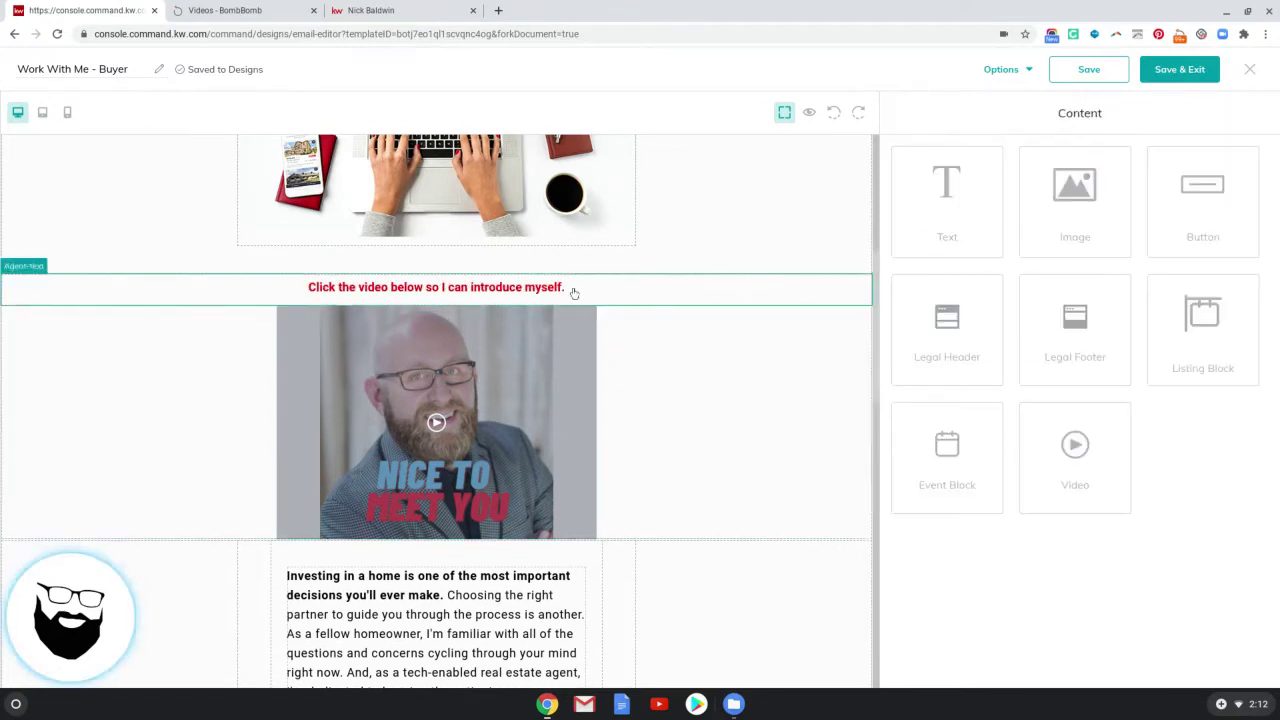
pyautogui.scroll(-2, 766, 446)
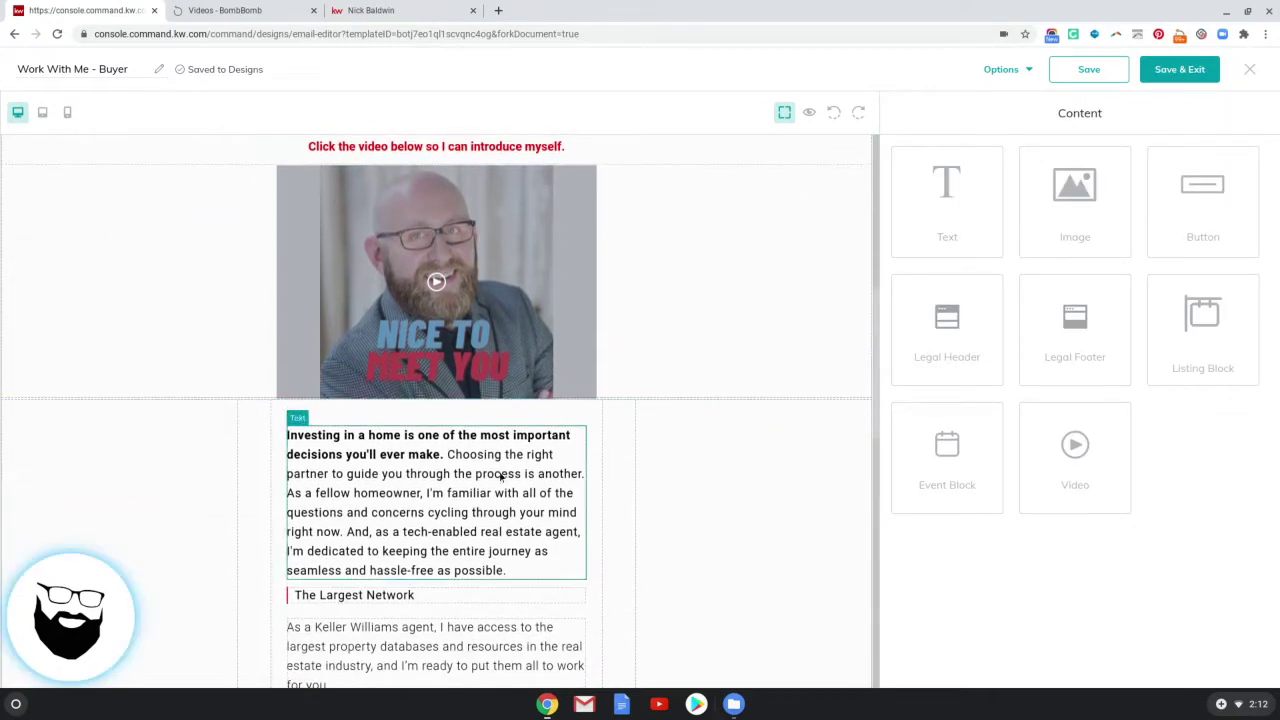
pyautogui.scroll(-2, 440, 497)
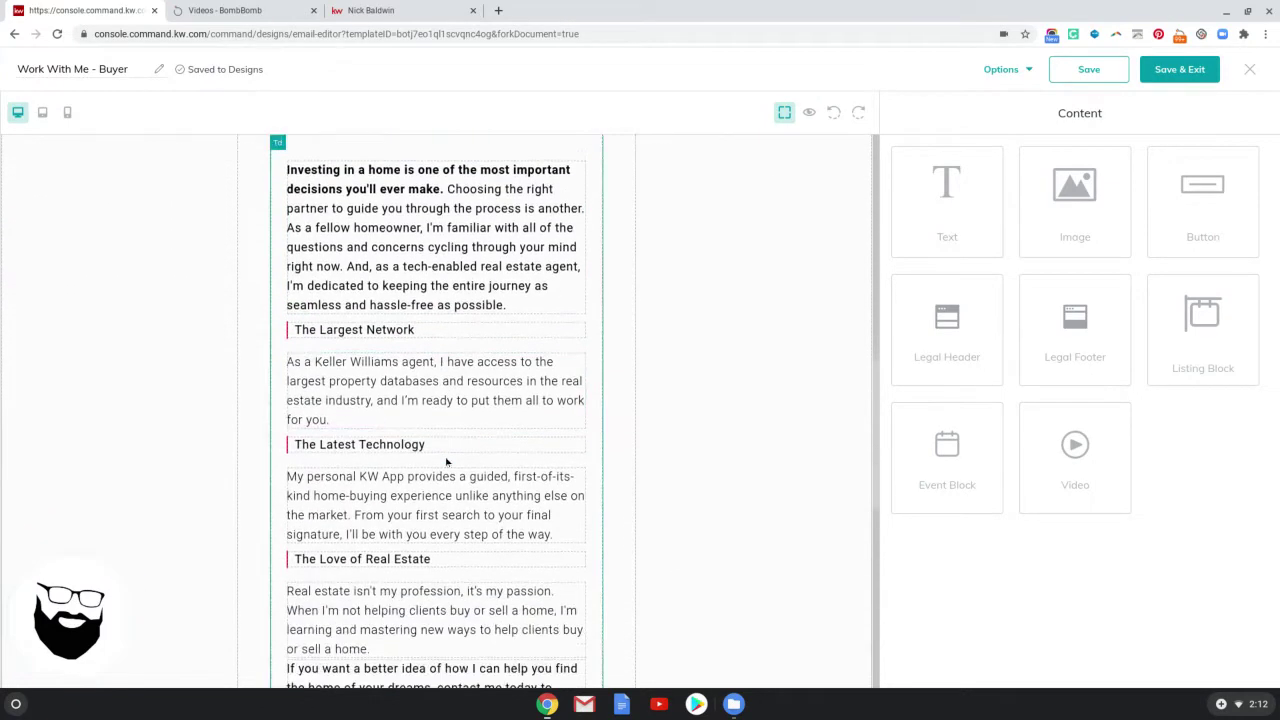
pyautogui.scroll(-2, 450, 460)
pyautogui.scroll(-1, 470, 476)
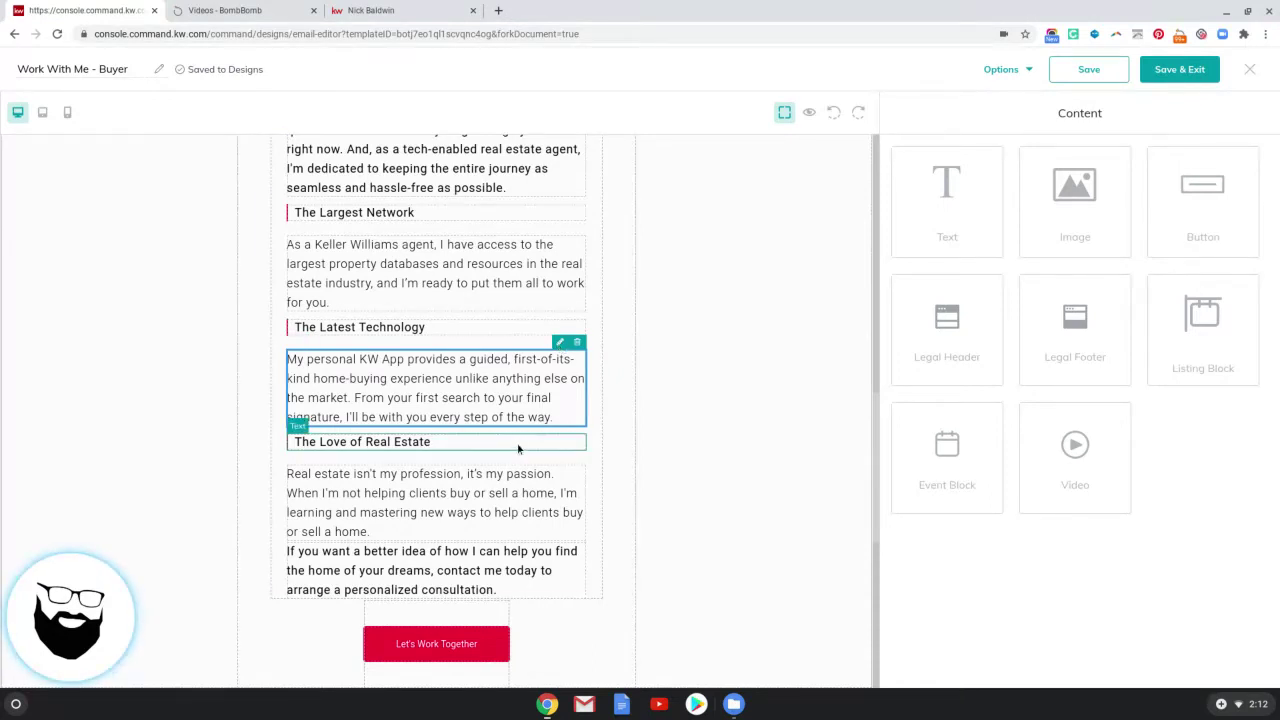
# - Change the Let's Work Together button's Link To option to Web address
pyautogui.scroll(-1, 524, 512)
pyautogui.scroll(-1, 520, 515)
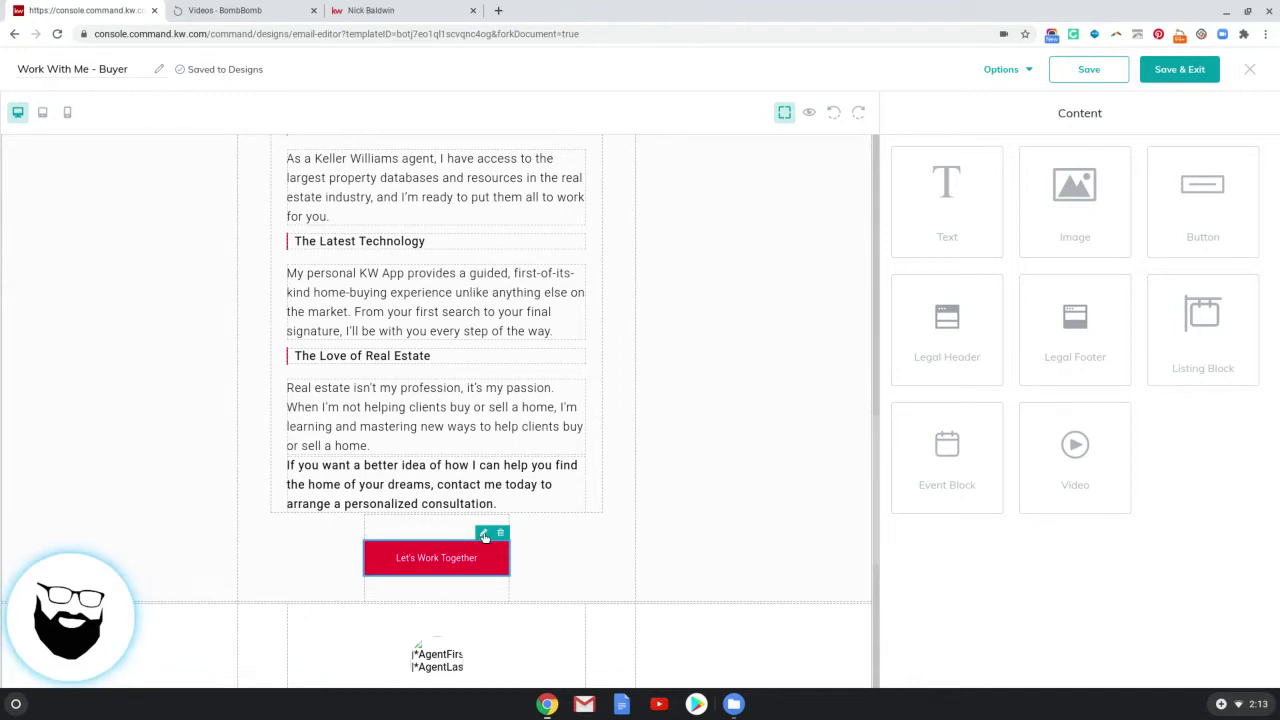
pyautogui.click(483, 534)
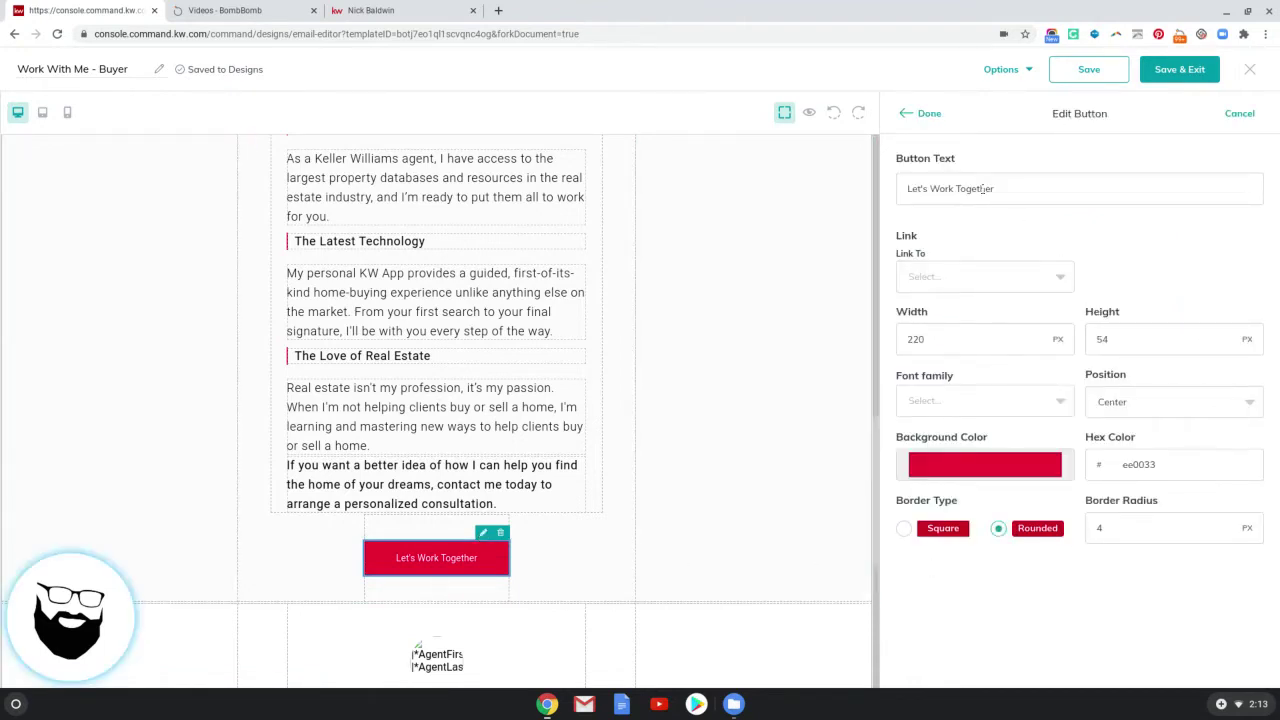
pyautogui.click(1006, 284)
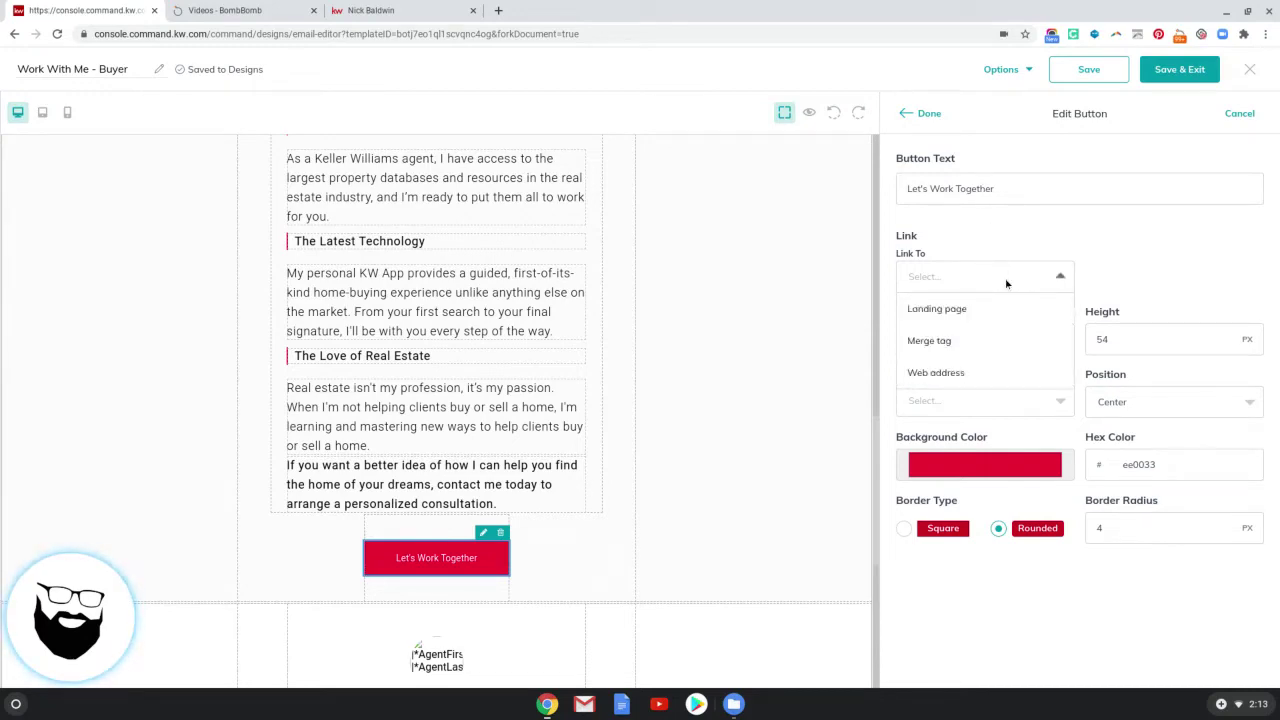
pyautogui.click(949, 374)
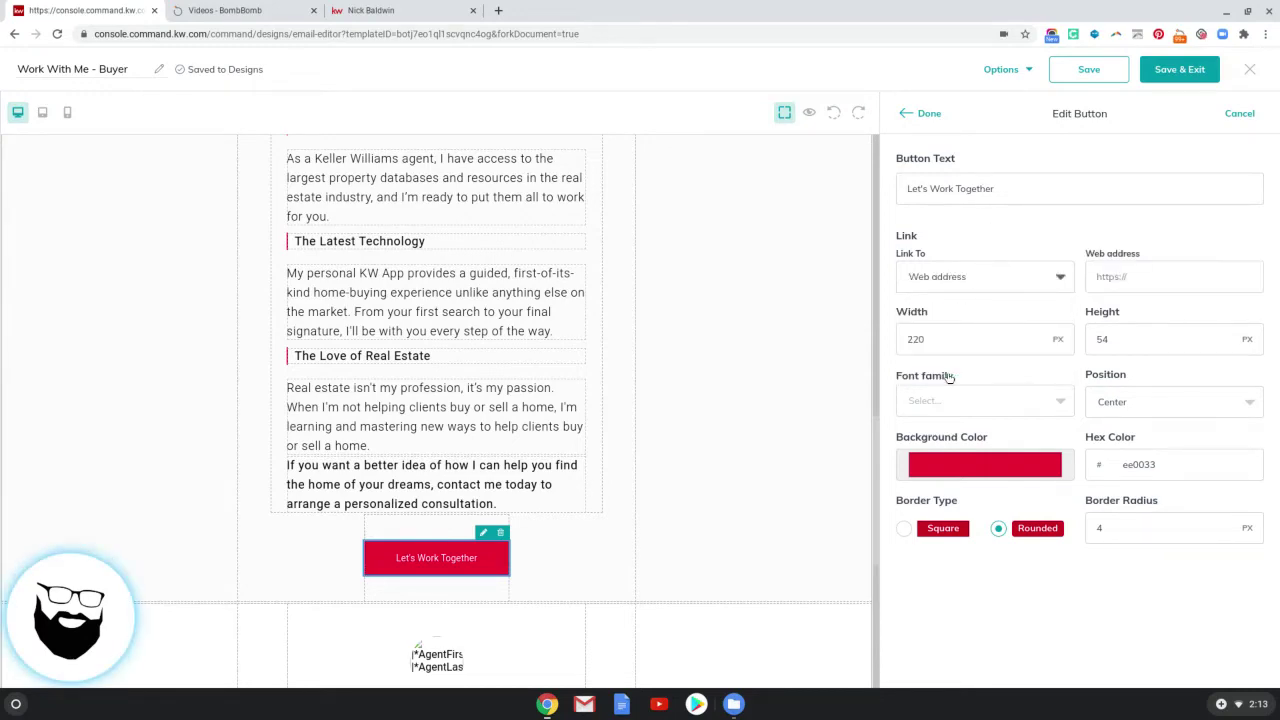
pyautogui.click(386, 11)
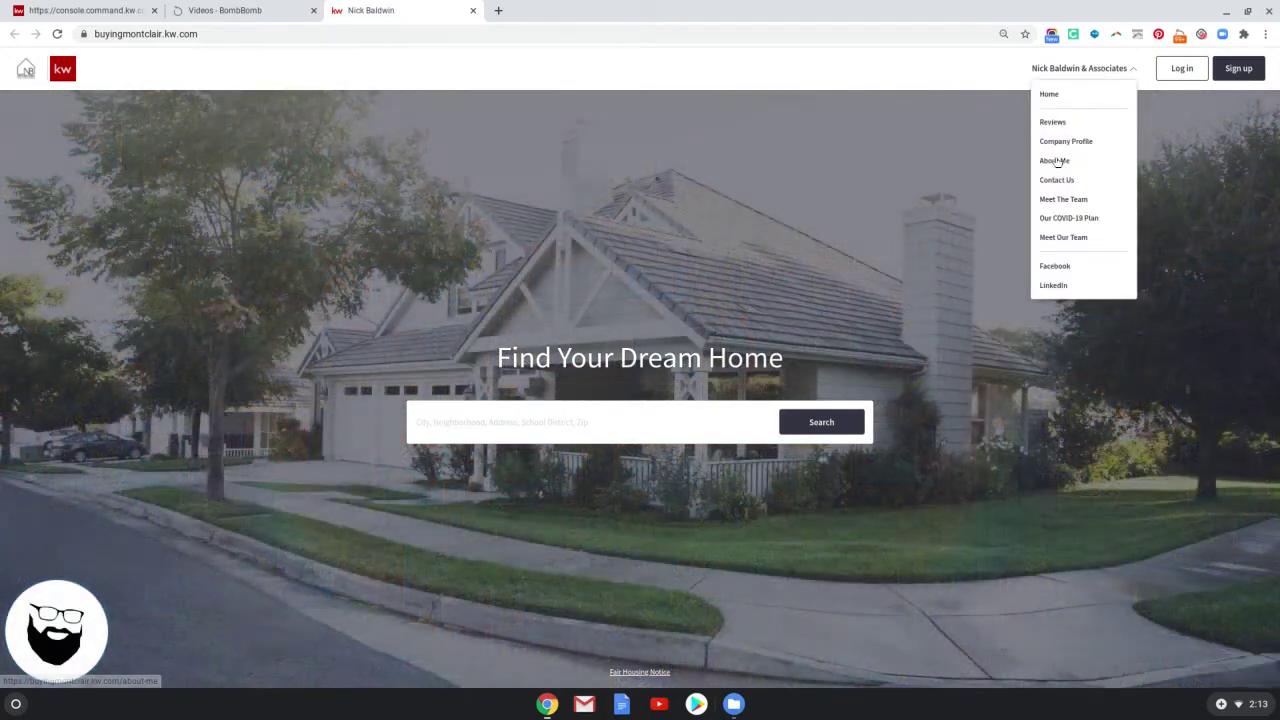
# - Copy the About Me page URL from the agent website and return to the editor
pyautogui.click(1086, 157)
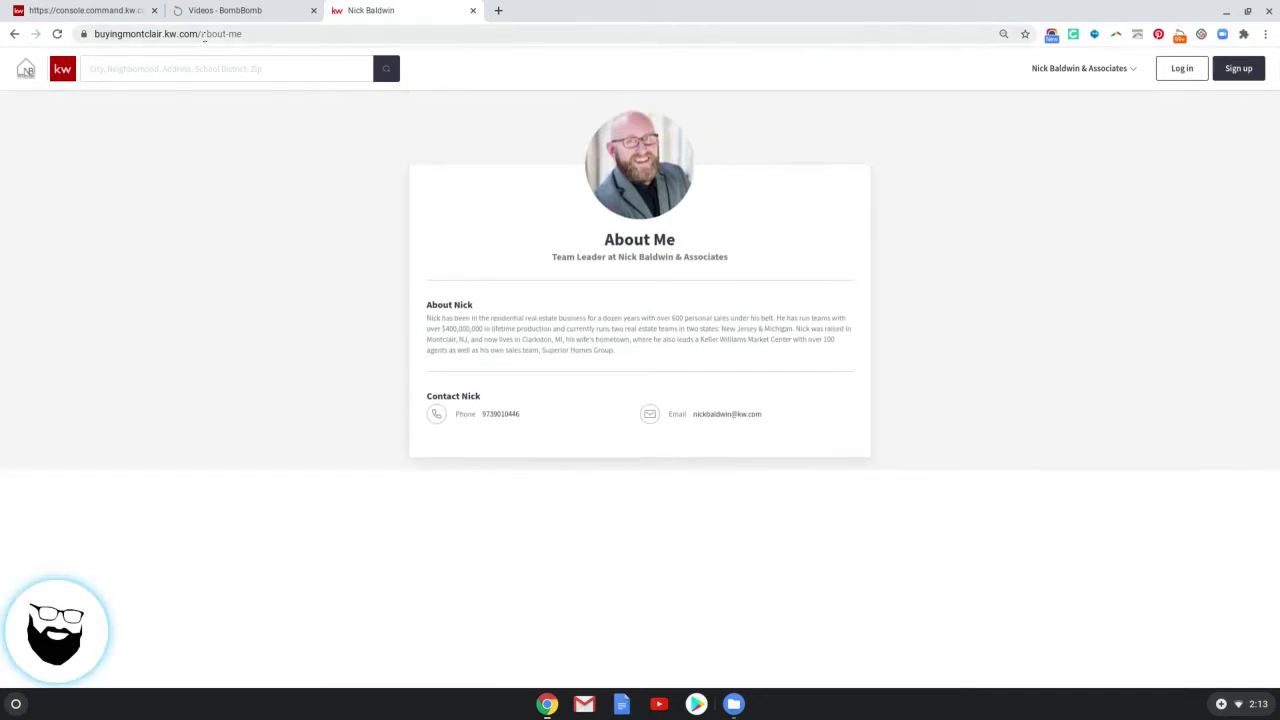
pyautogui.rightClick(202, 35)
pyautogui.click(270, 152)
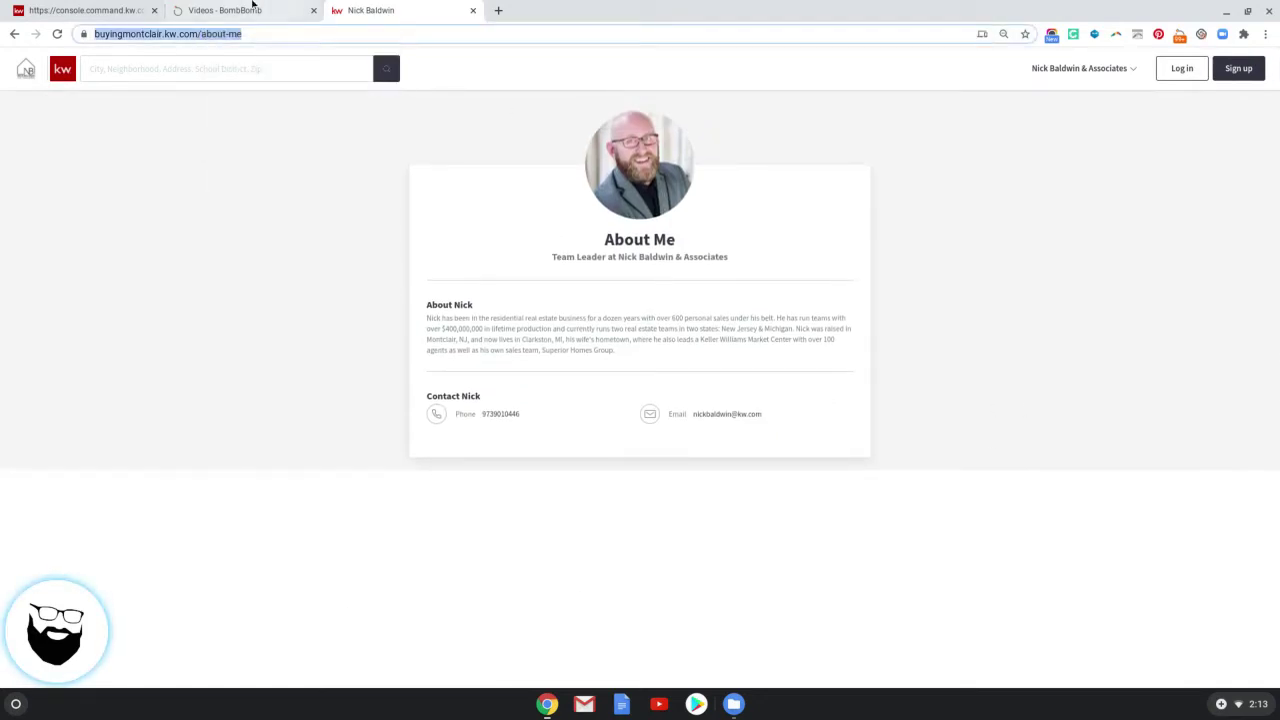
pyautogui.click(100, 12)
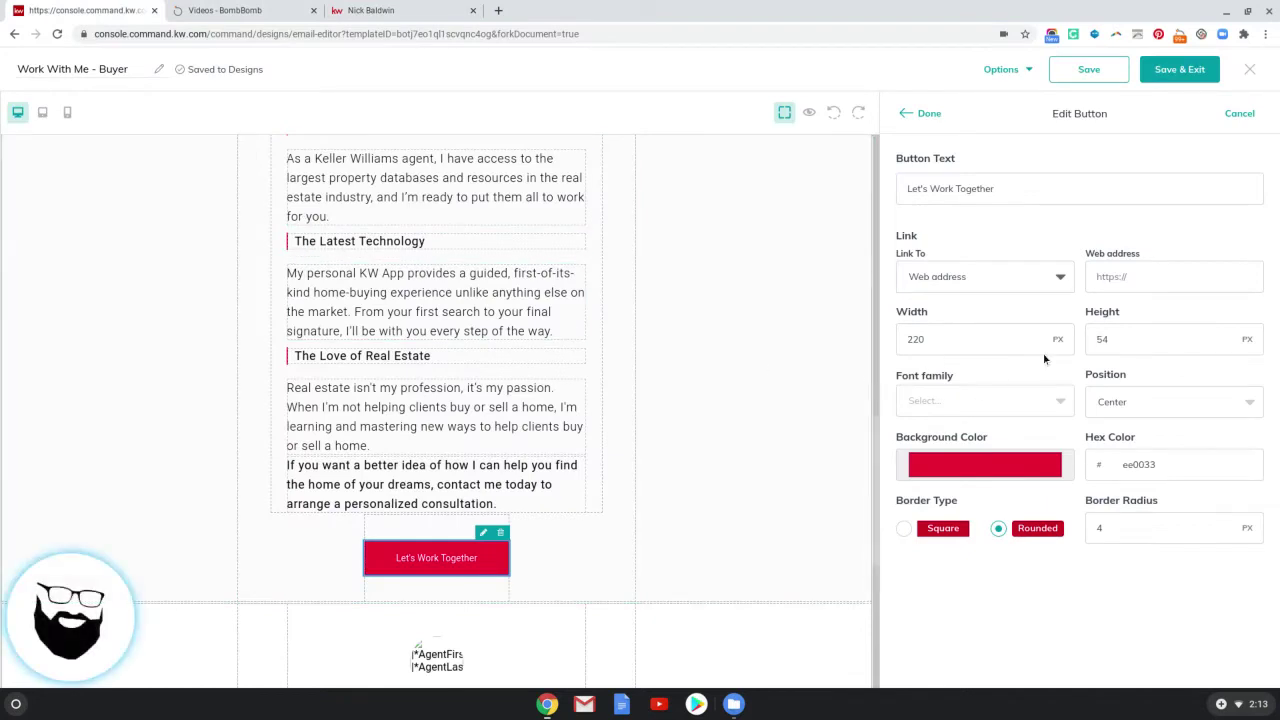
# - Paste buyingmontclair.kw.com/about-me as the Let's Work Together button's web address
pyautogui.click(1150, 278)
pyautogui.rightClick(1152, 280)
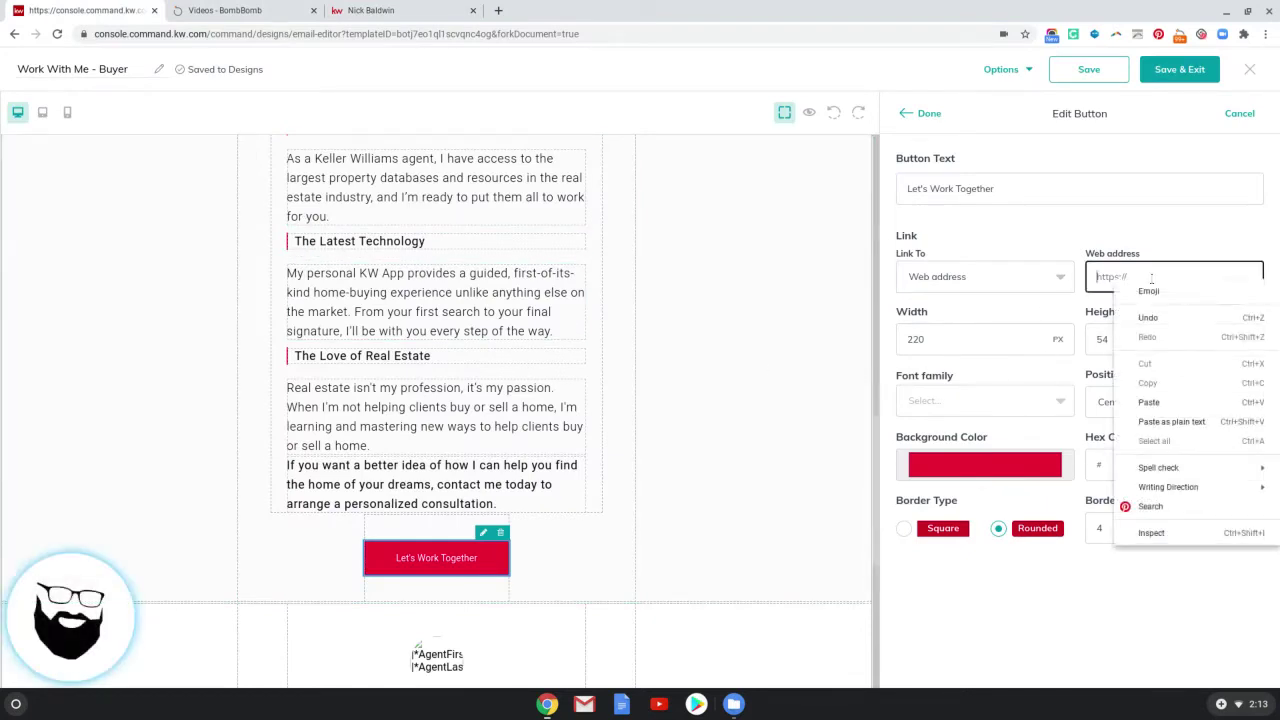
pyautogui.click(1165, 401)
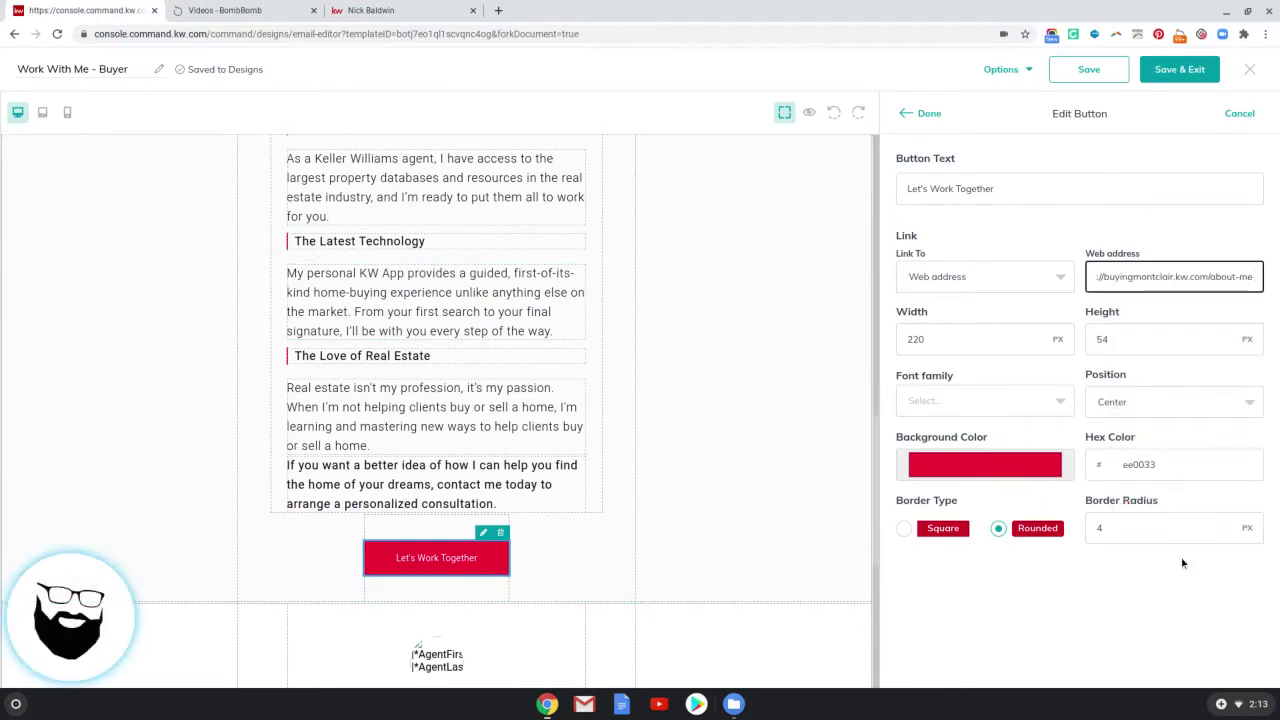
pyautogui.click(920, 114)
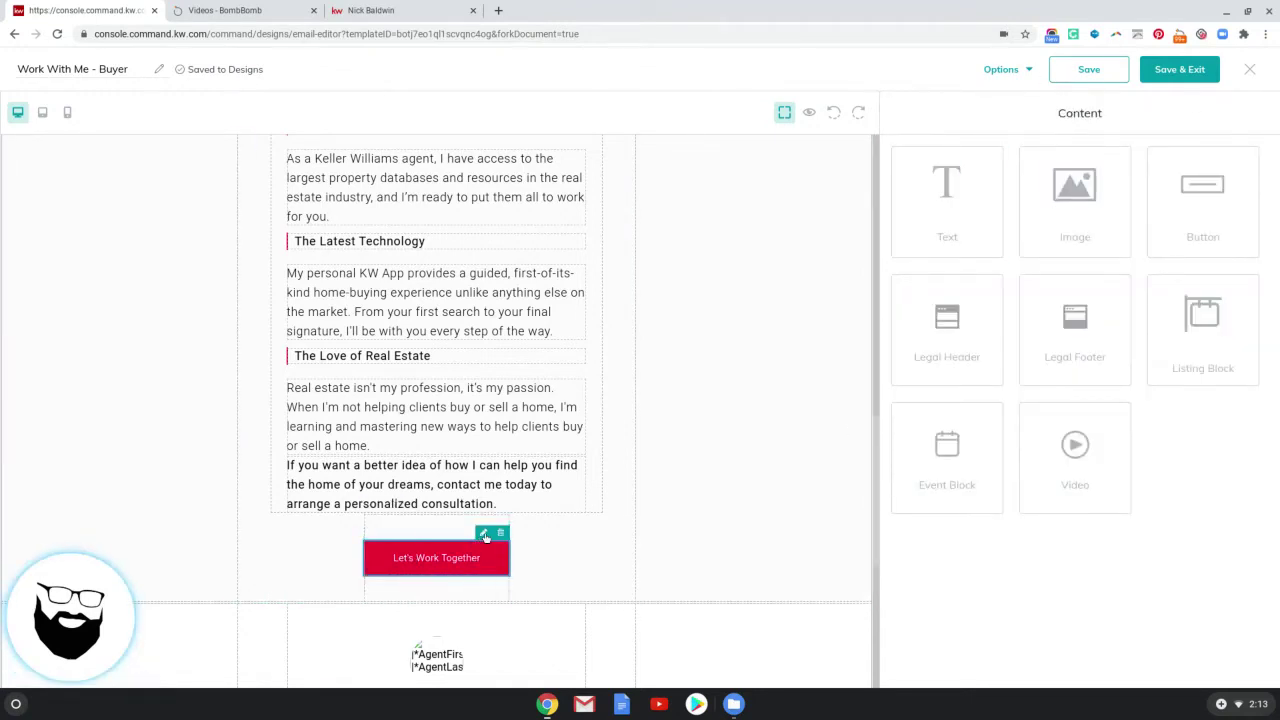
# - Recheck the button settings, then select the Download My App button further down
pyautogui.click(484, 534)
pyautogui.click(925, 114)
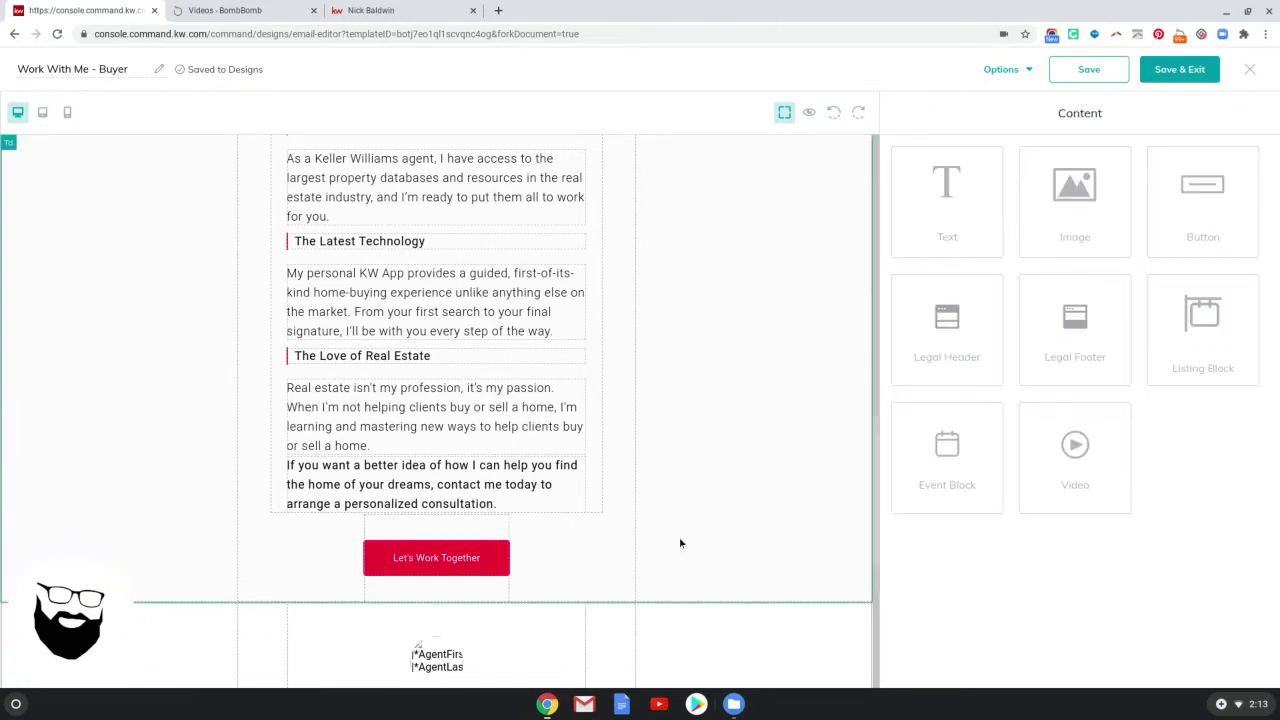
pyautogui.scroll(-1, 686, 540)
pyautogui.scroll(-3, 686, 538)
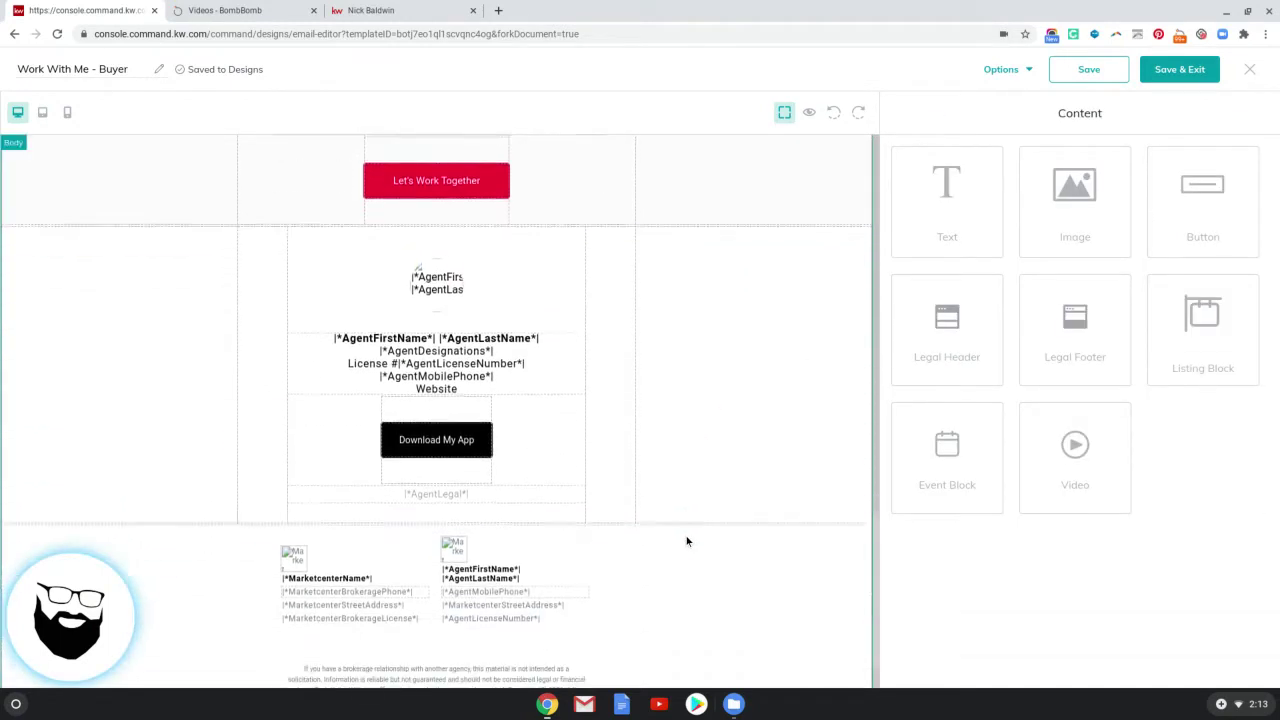
pyautogui.click(460, 432)
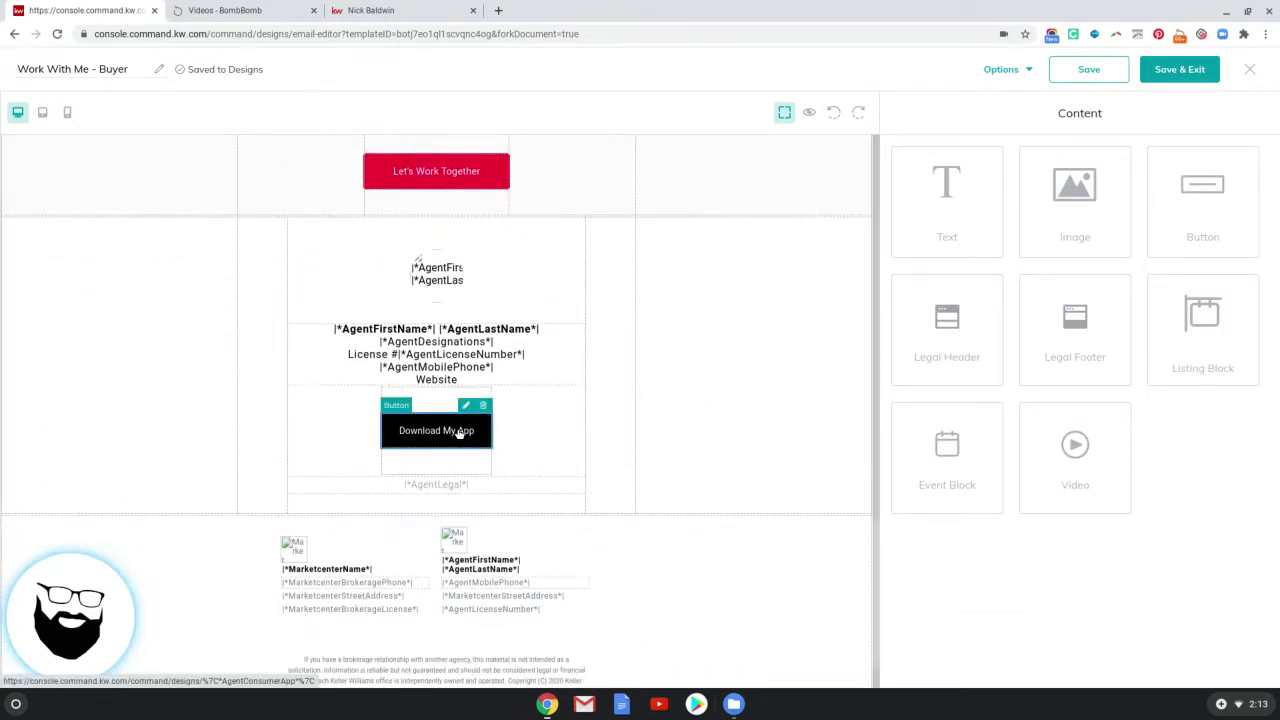
# - Open agent.kw.com in a new tab and go to Consumer sites and landing pages
pyautogui.click(499, 11)
pyautogui.write('ag')
pyautogui.press('Return')
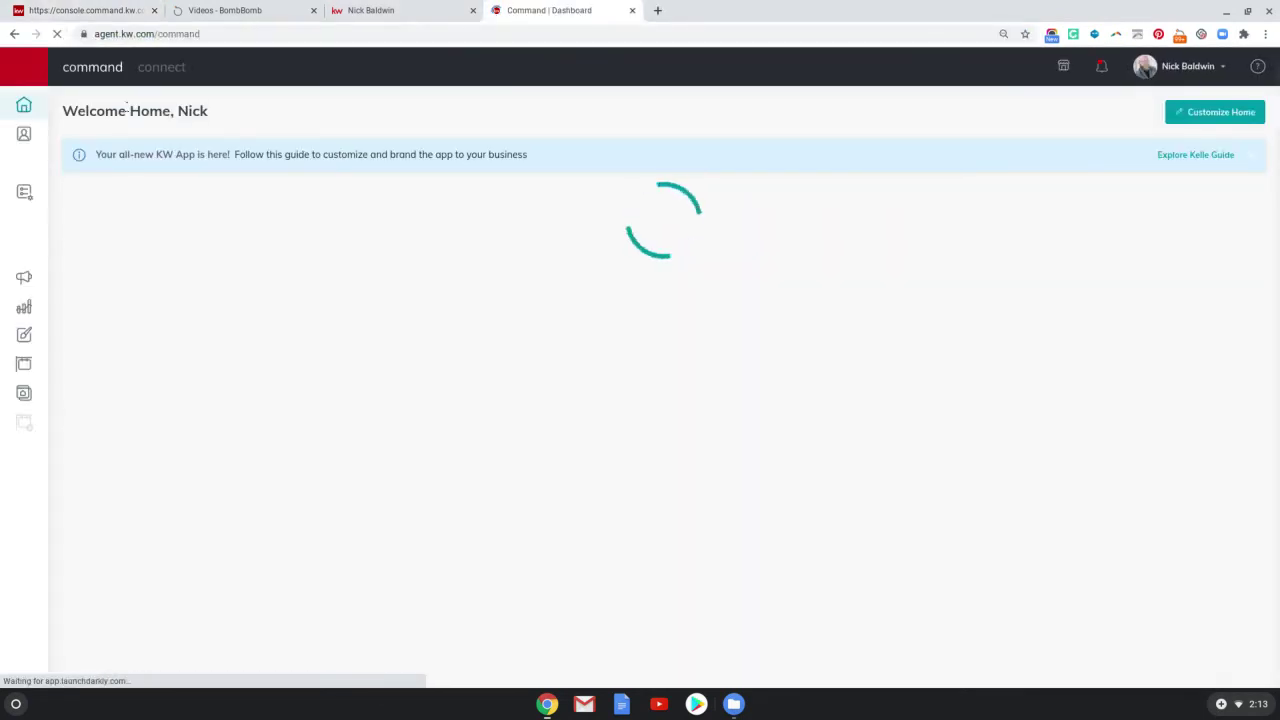
pyautogui.click(24, 394)
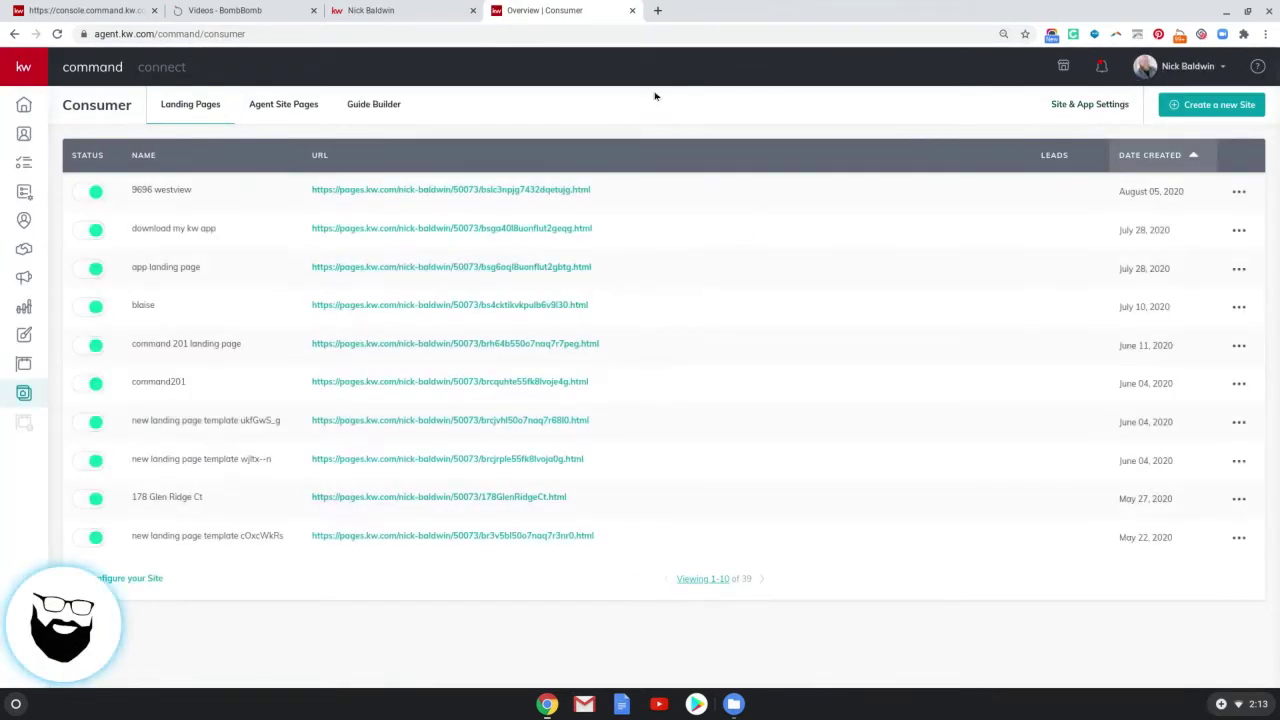
# - Copy the App URL from Site & App Settings' URLs tab and return to the email
pyautogui.click(1081, 105)
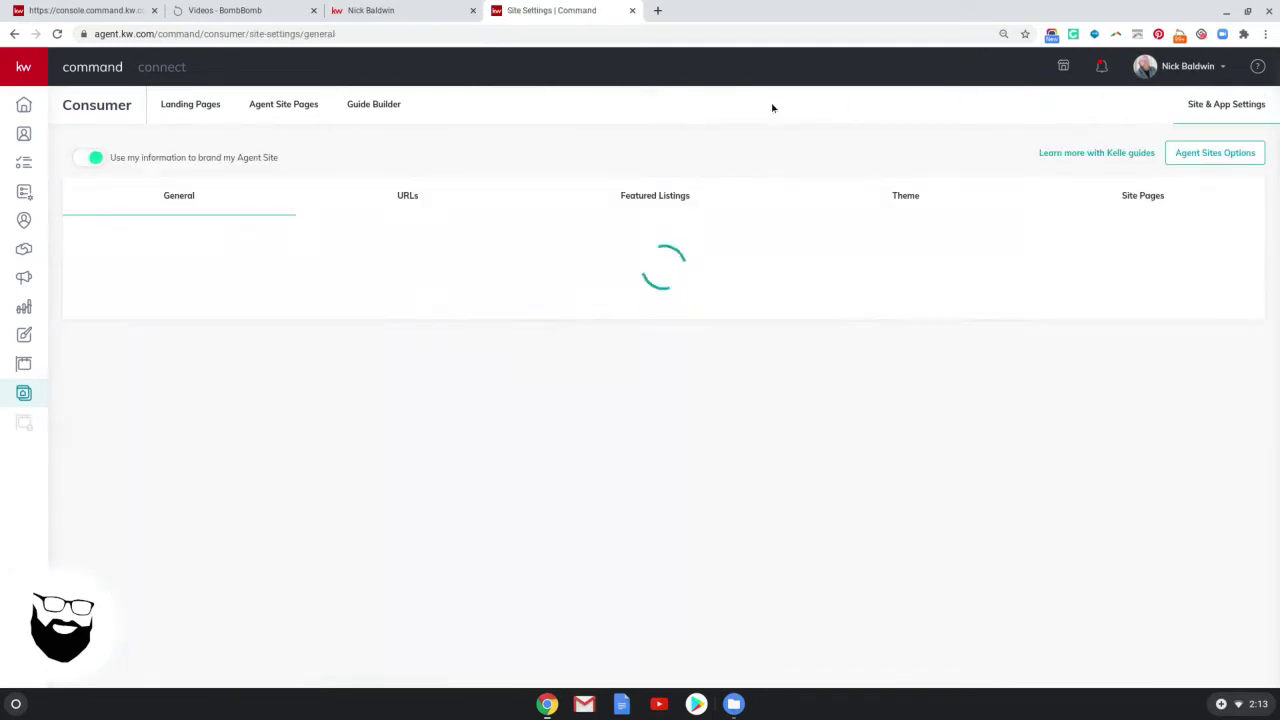
pyautogui.click(408, 196)
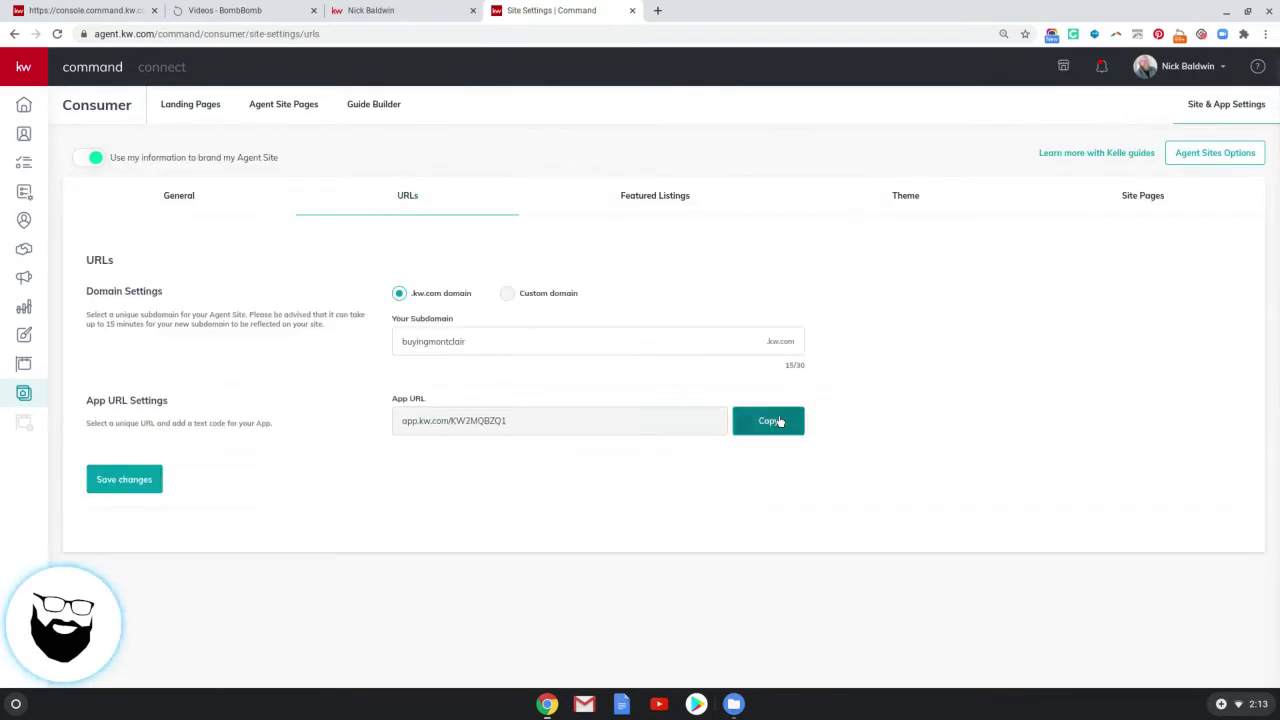
pyautogui.click(770, 423)
pyautogui.click(90, 11)
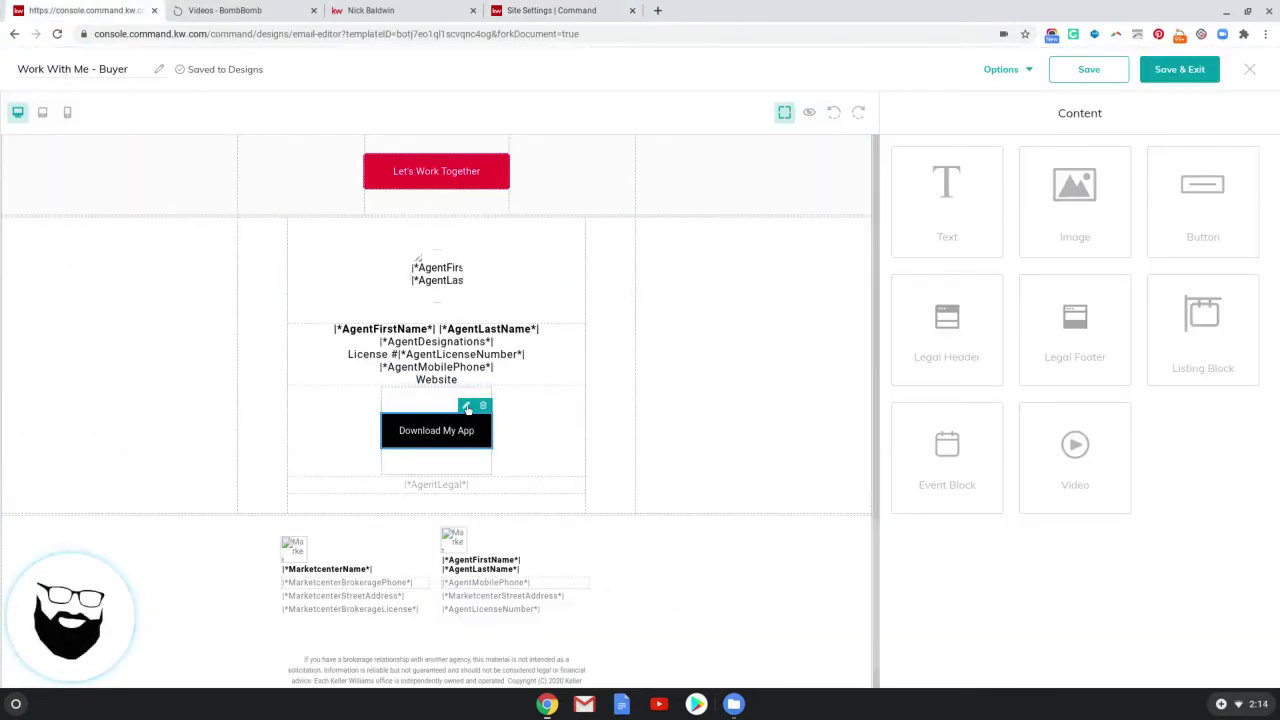
# - Set the Download My App button's Link To option to Web address
pyautogui.click(466, 406)
pyautogui.click(977, 279)
pyautogui.click(941, 317)
pyautogui.click(974, 280)
pyautogui.click(936, 372)
pyautogui.click(1117, 285)
pyautogui.rightClick(1120, 280)
pyautogui.click(1152, 399)
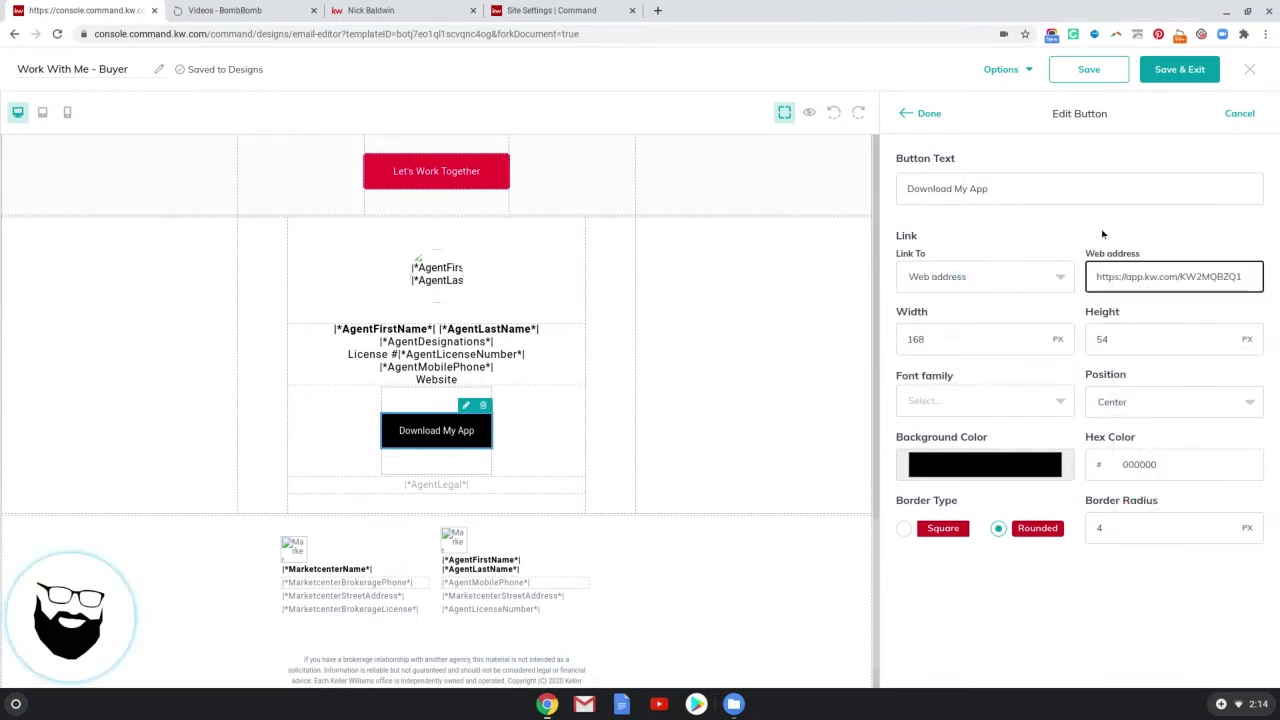
pyautogui.click(991, 429)
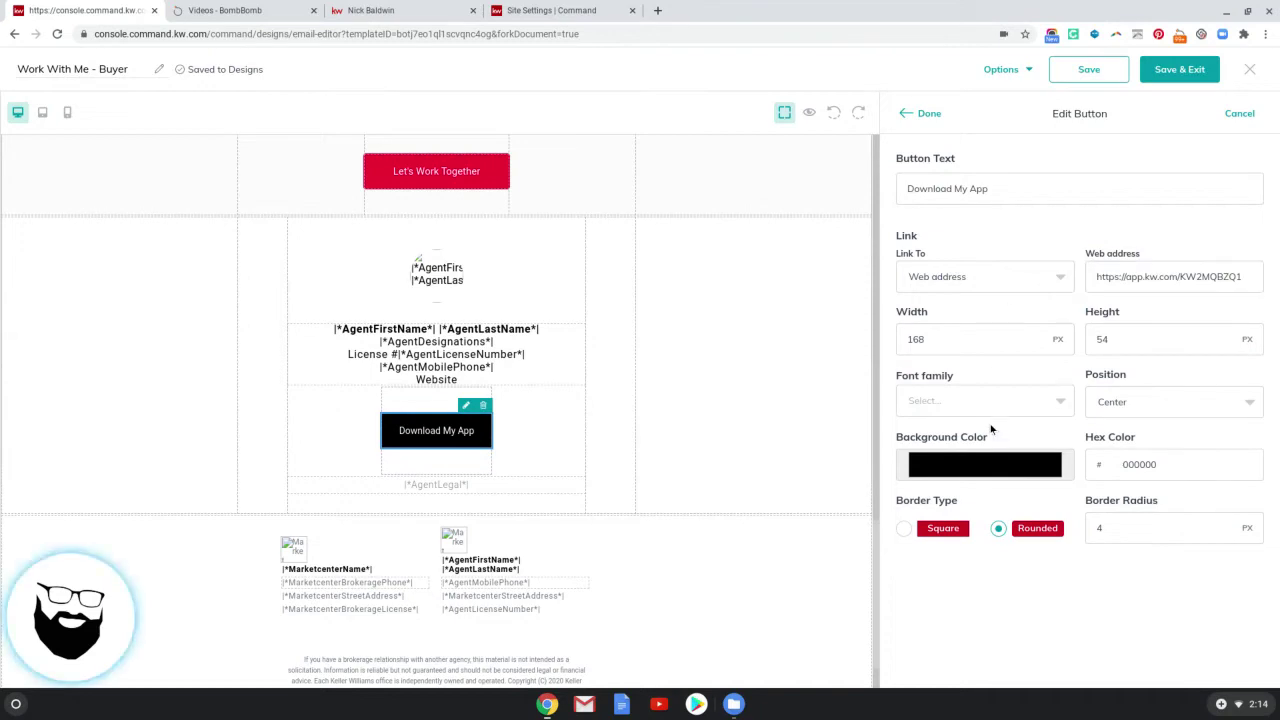
pyautogui.click(916, 113)
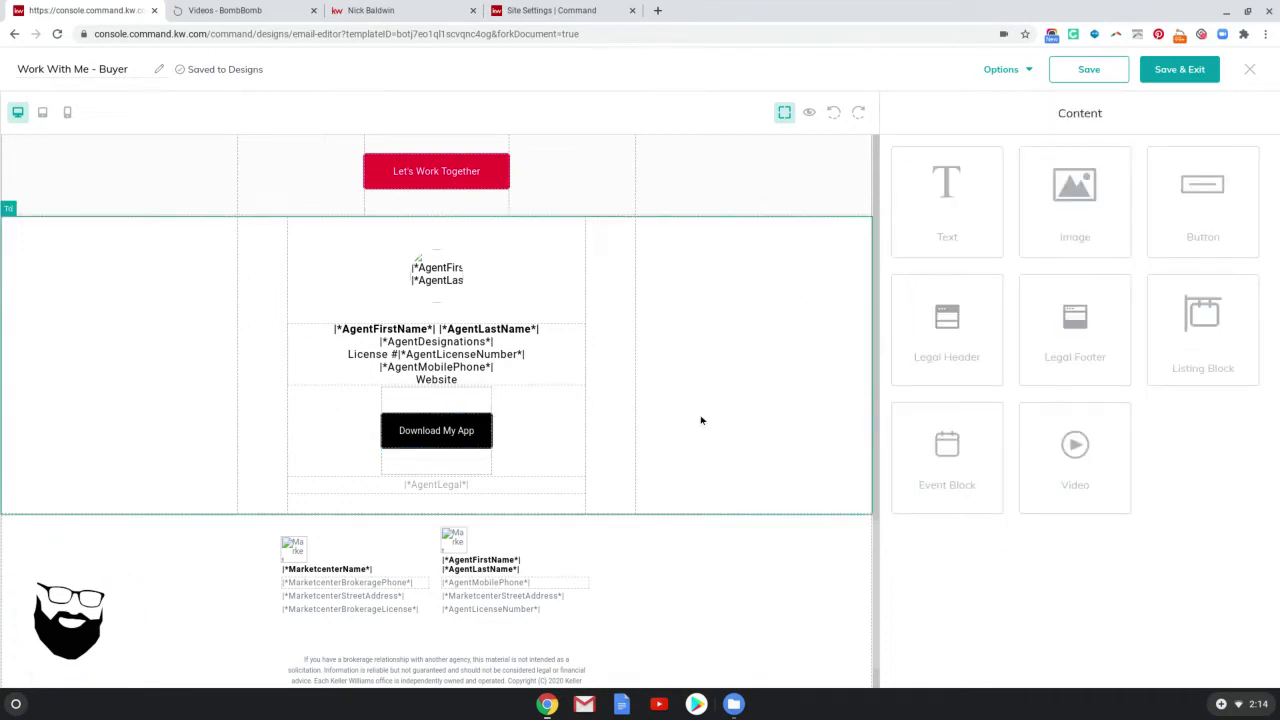
pyautogui.scroll(3, 700, 421)
pyautogui.scroll(2, 689, 417)
pyautogui.scroll(2, 697, 434)
pyautogui.scroll(2, 691, 443)
pyautogui.scroll(2, 690, 444)
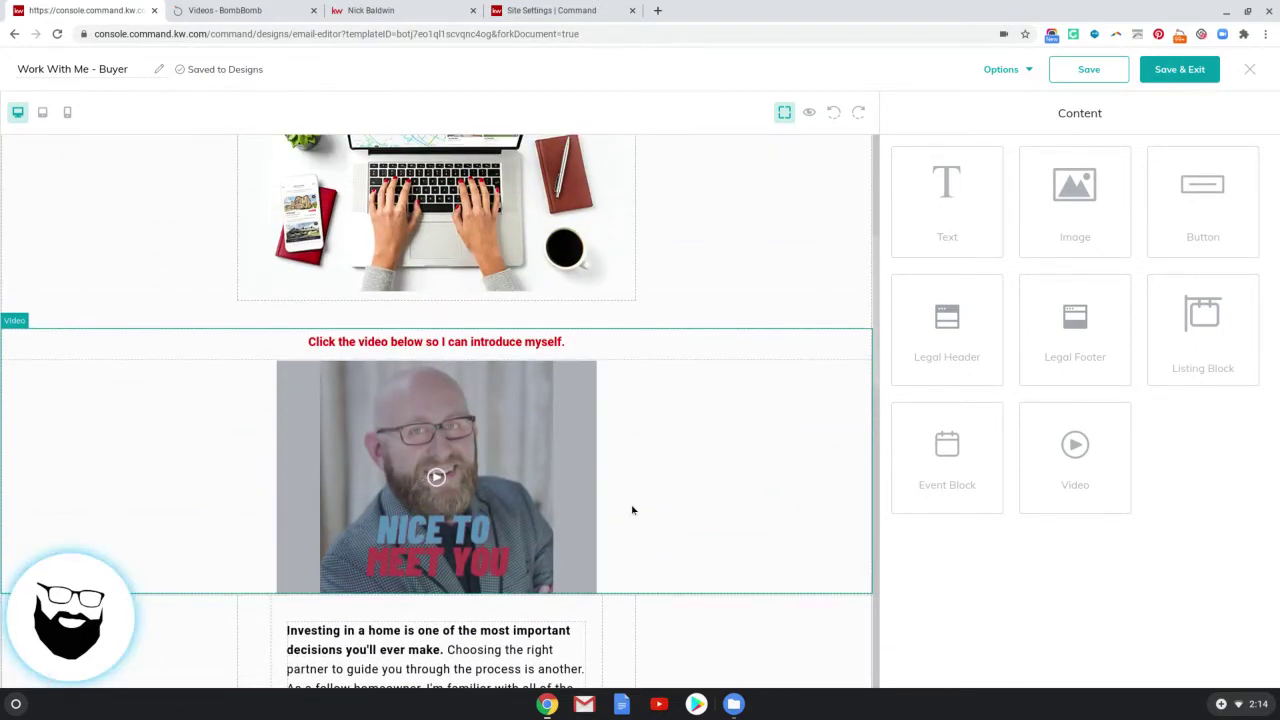
pyautogui.scroll(3, 669, 520)
pyautogui.scroll(2, 669, 520)
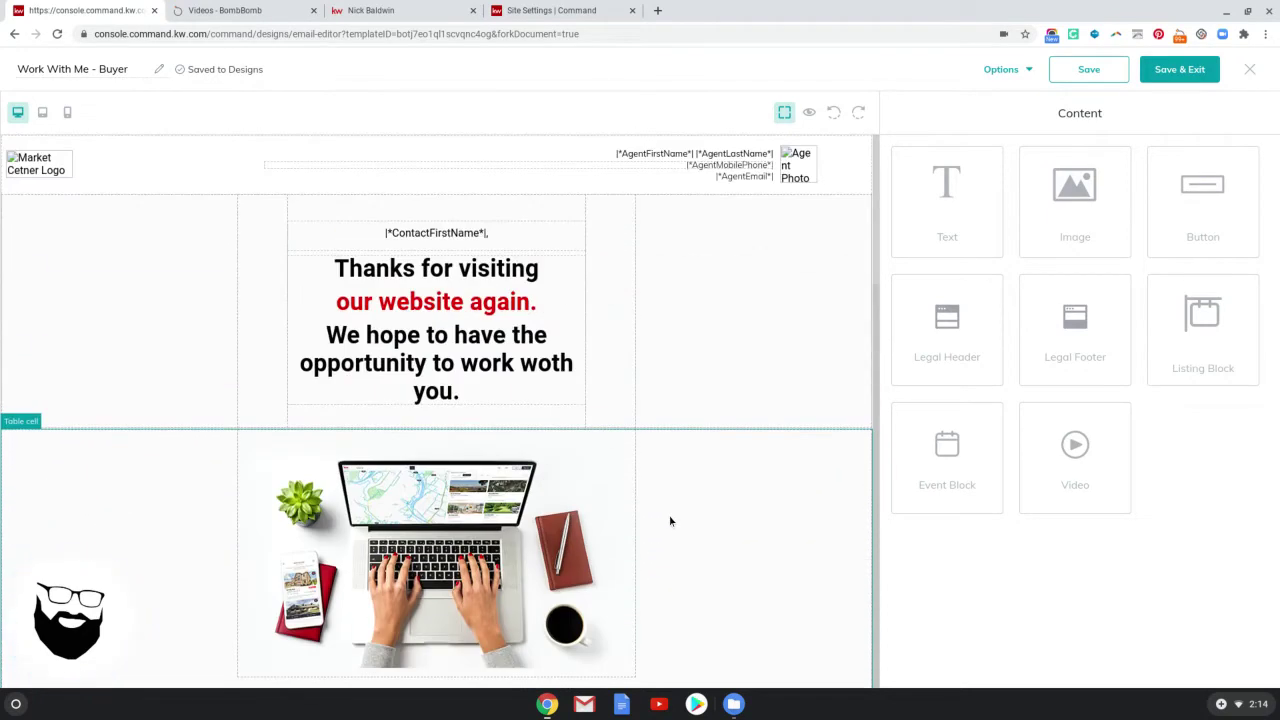
pyautogui.click(1003, 69)
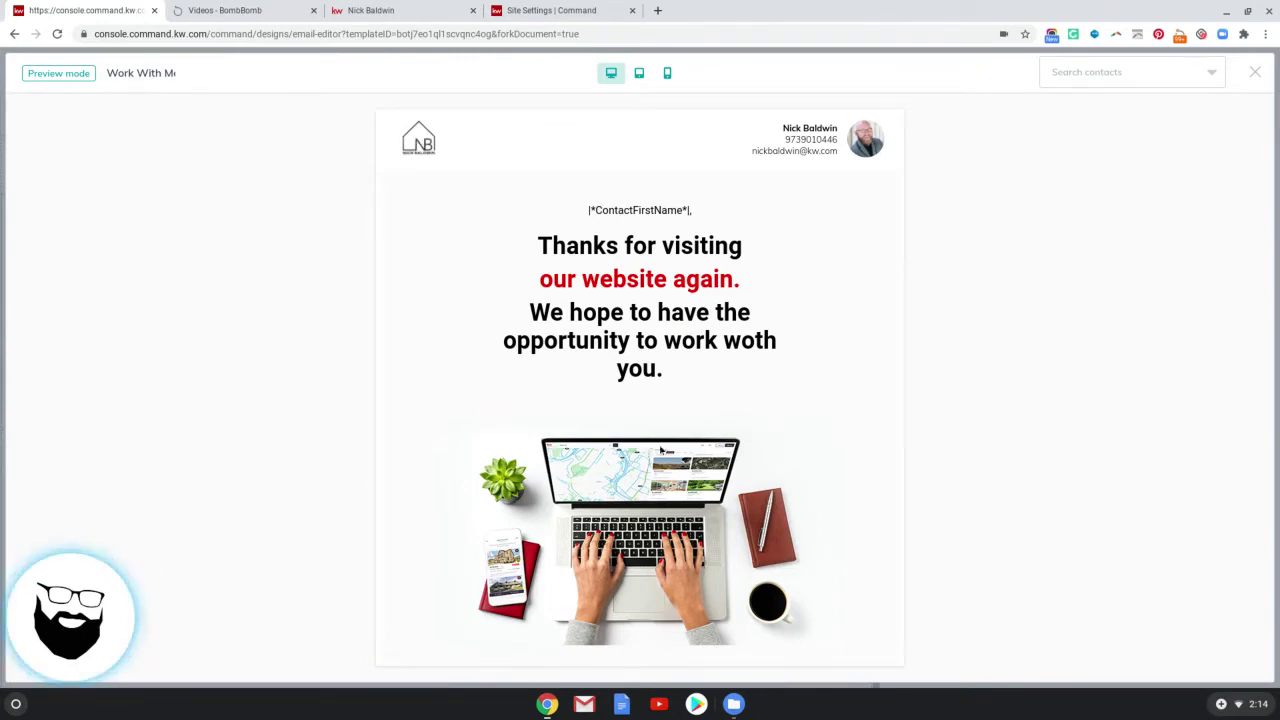
pyautogui.click(667, 75)
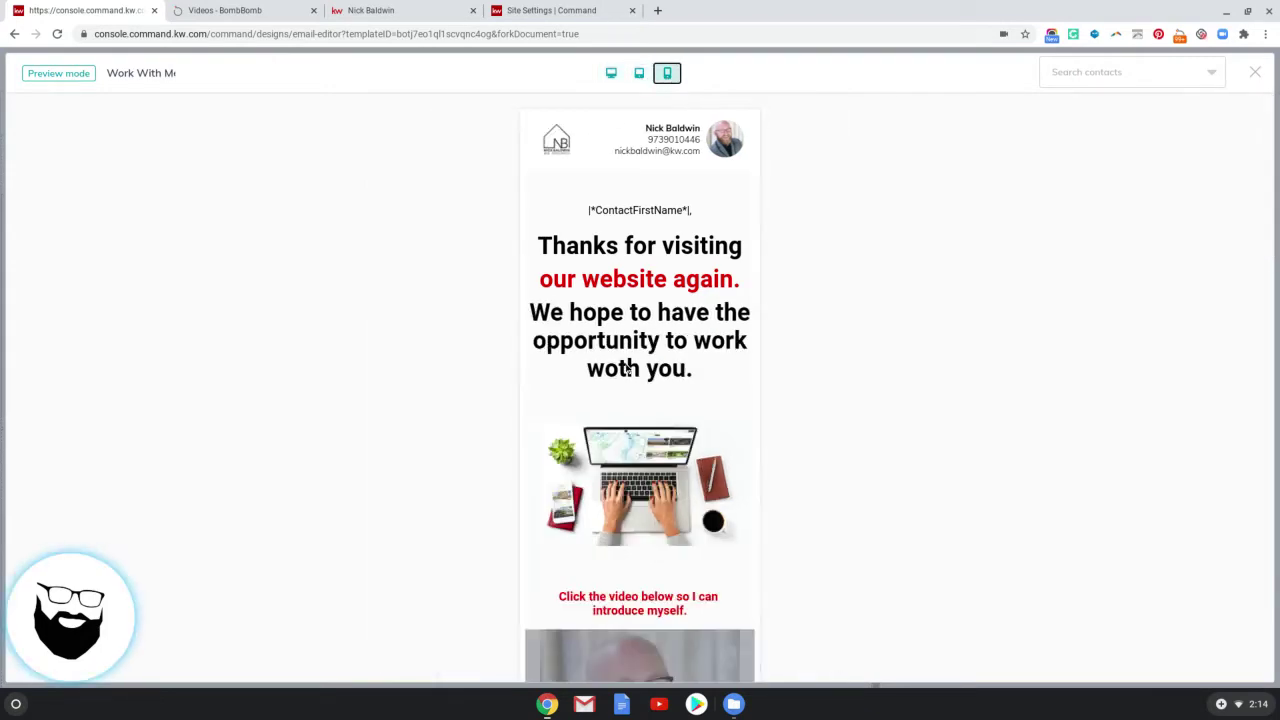
pyautogui.scroll(-6, 634, 371)
pyautogui.scroll(1, 651, 351)
pyautogui.scroll(1, 652, 290)
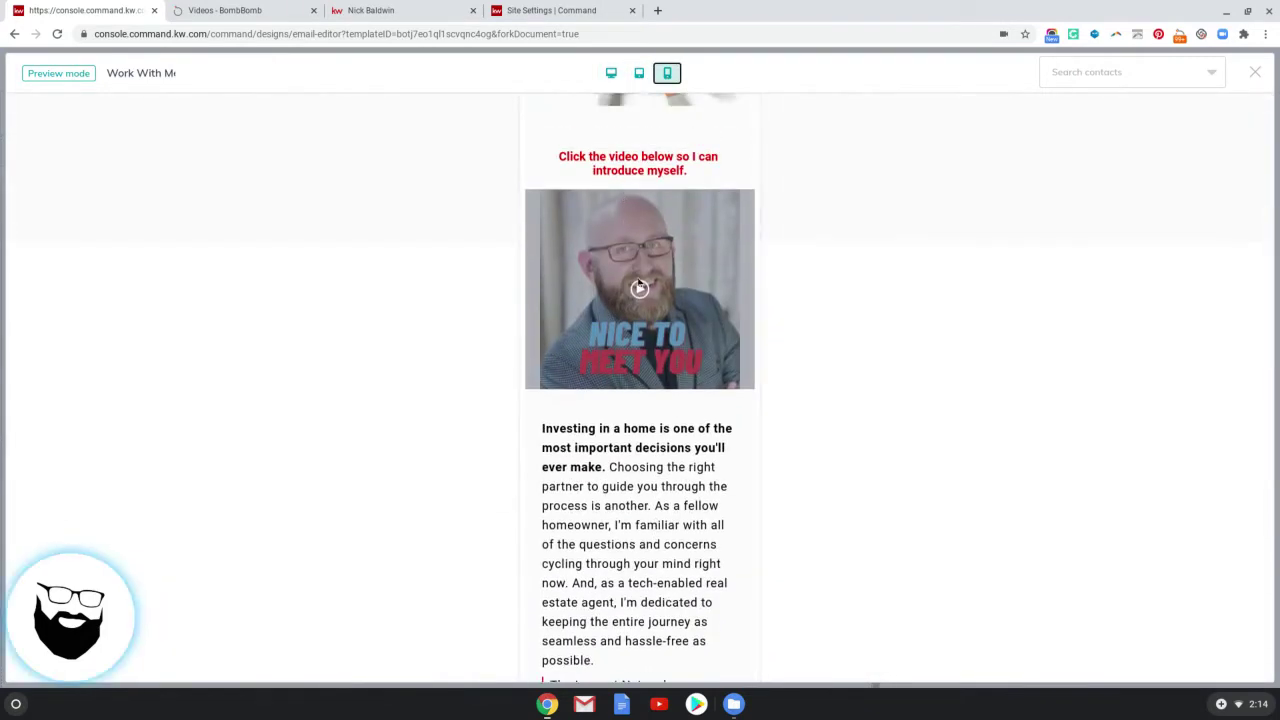
pyautogui.scroll(3, 671, 319)
pyautogui.scroll(1, 671, 319)
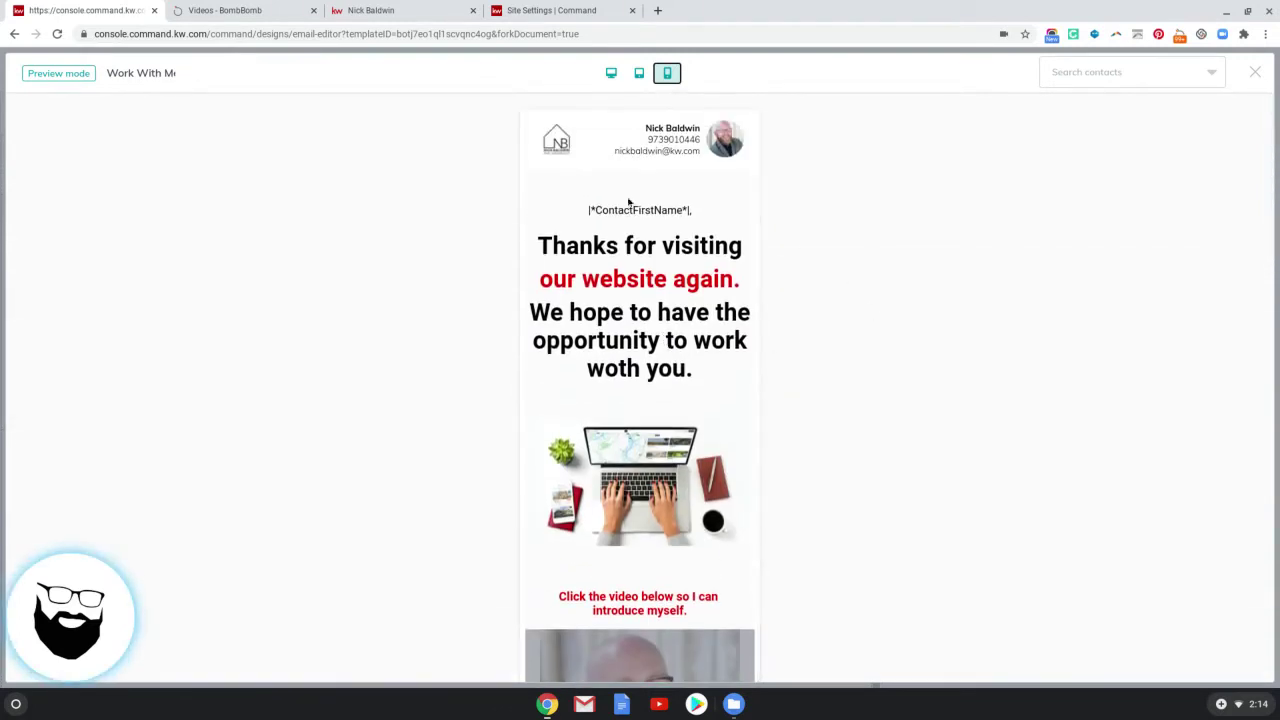
pyautogui.click(1254, 73)
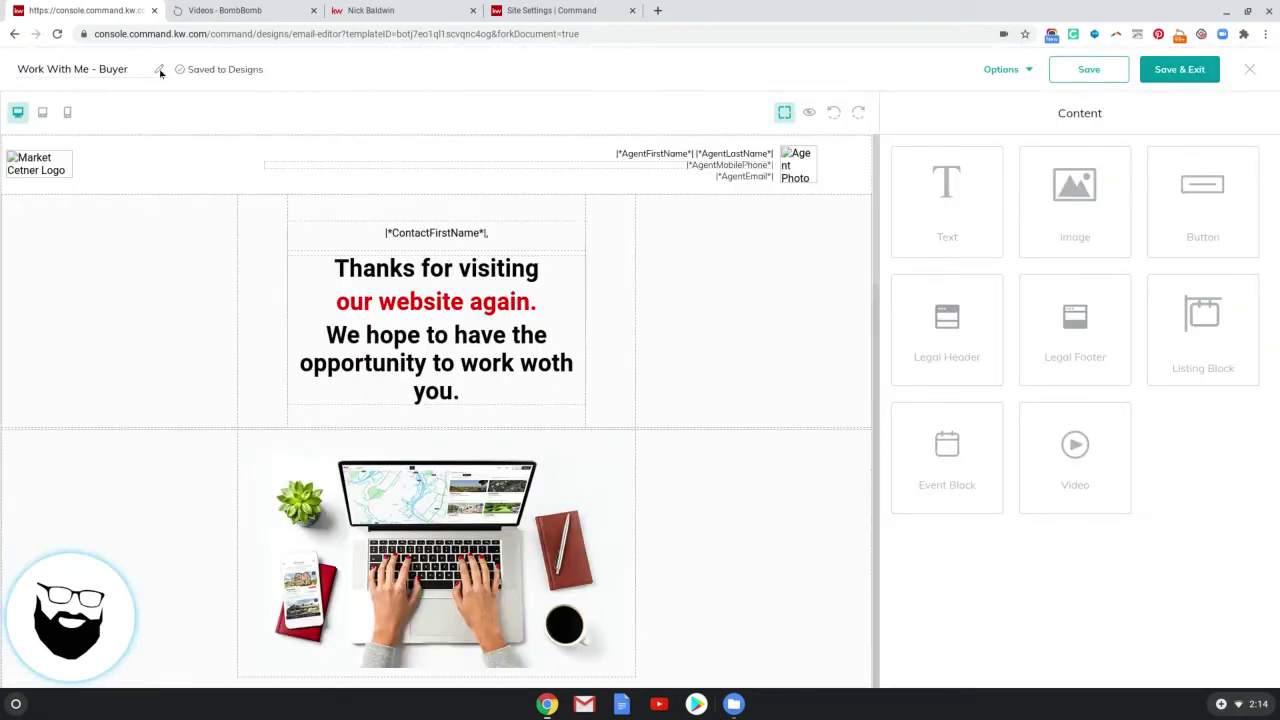
# - Retitle the design 'buyer intro with video', then Save & Exit
pyautogui.click(124, 72)
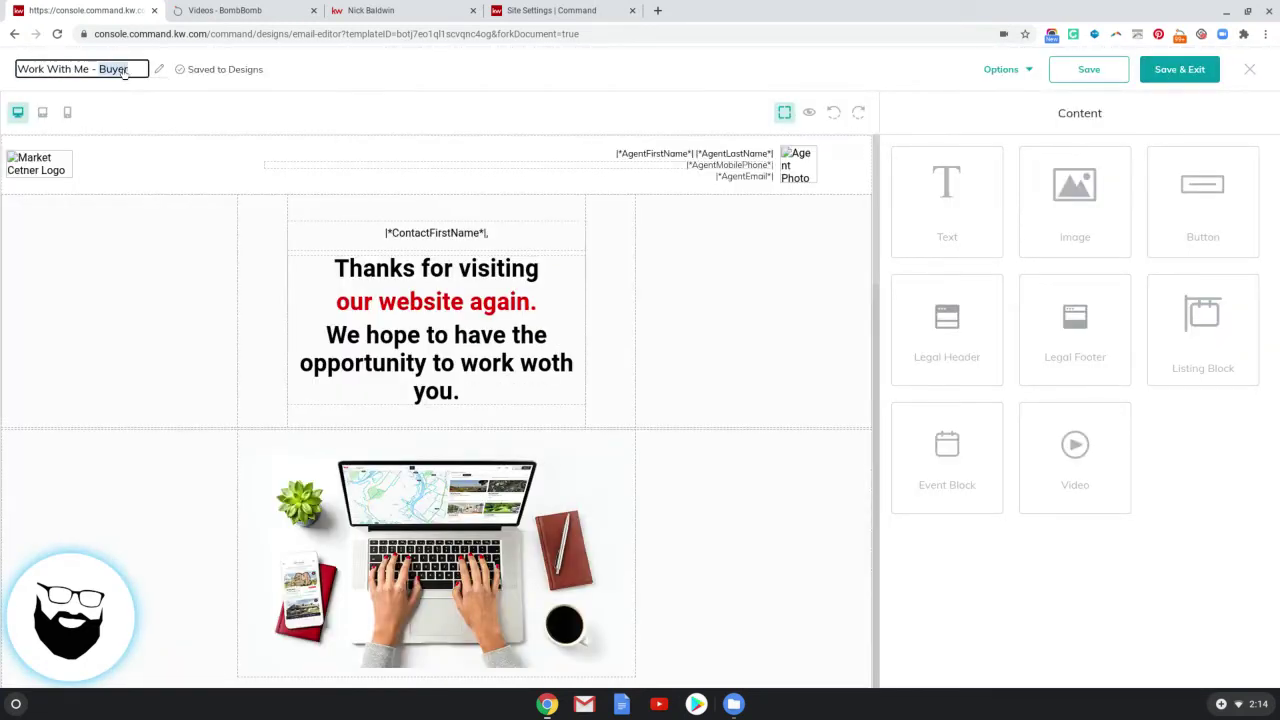
pyautogui.tripleClick(124, 72)
pyautogui.write('buy')
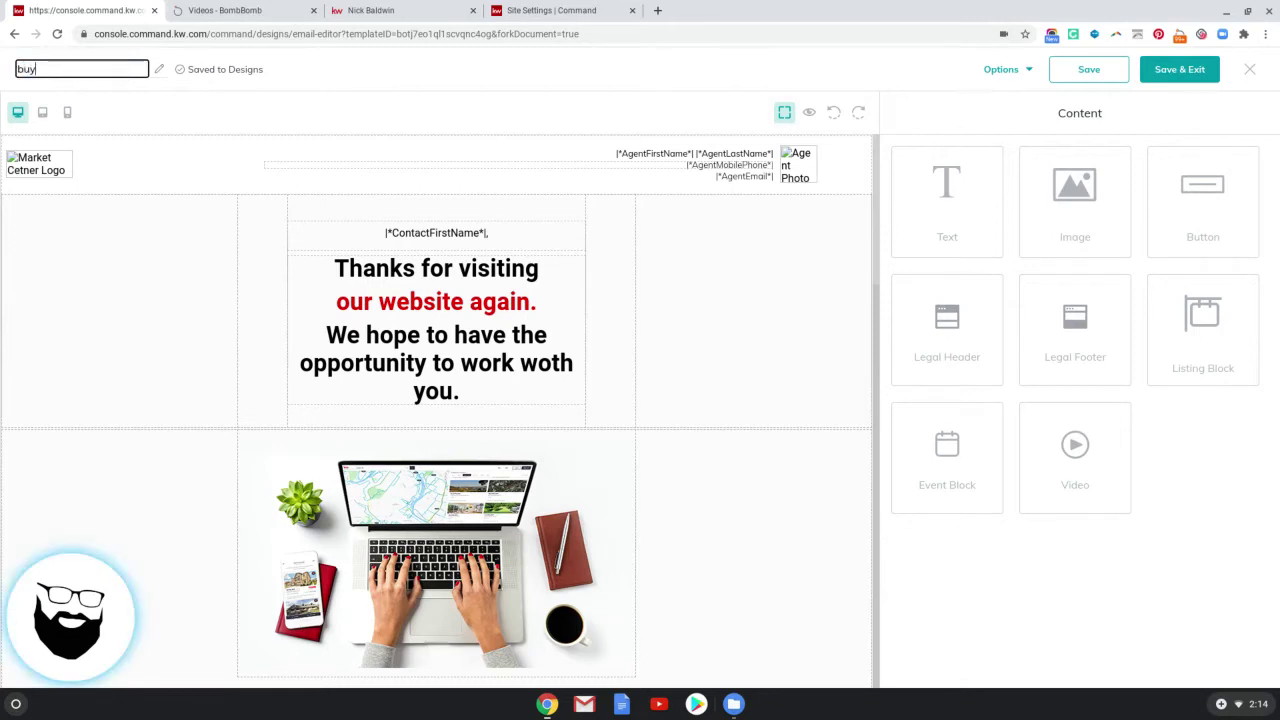
pyautogui.write('er intro with video')
pyautogui.click(283, 58)
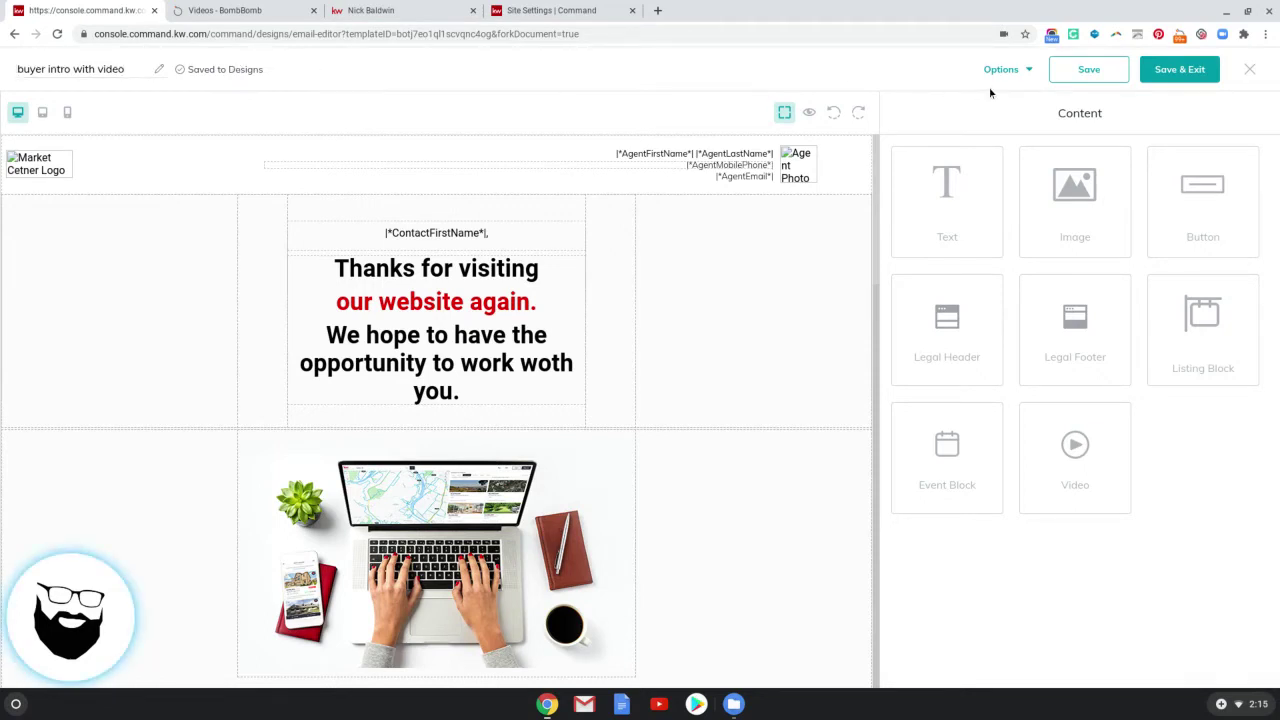
pyautogui.click(1168, 70)
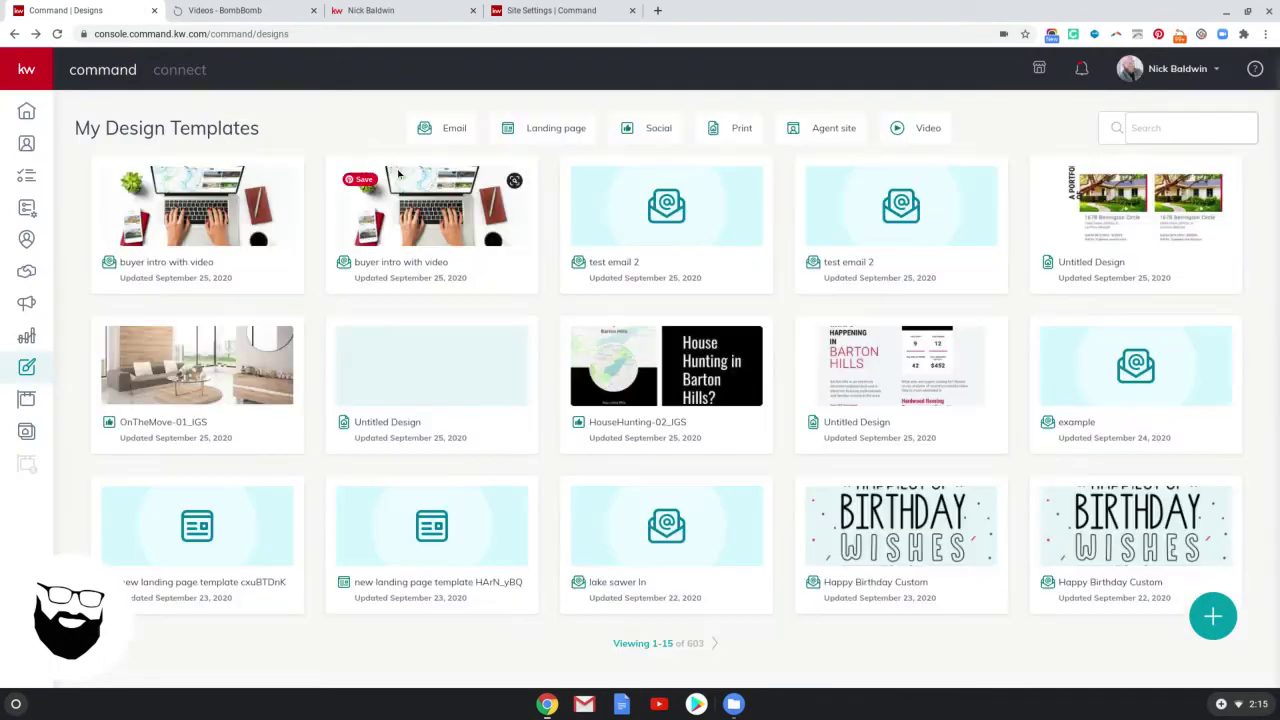
# - Leave the design page and create an Email campaign named 'buyer intro video' with goal Other
pyautogui.click(28, 303)
pyautogui.click(756, 112)
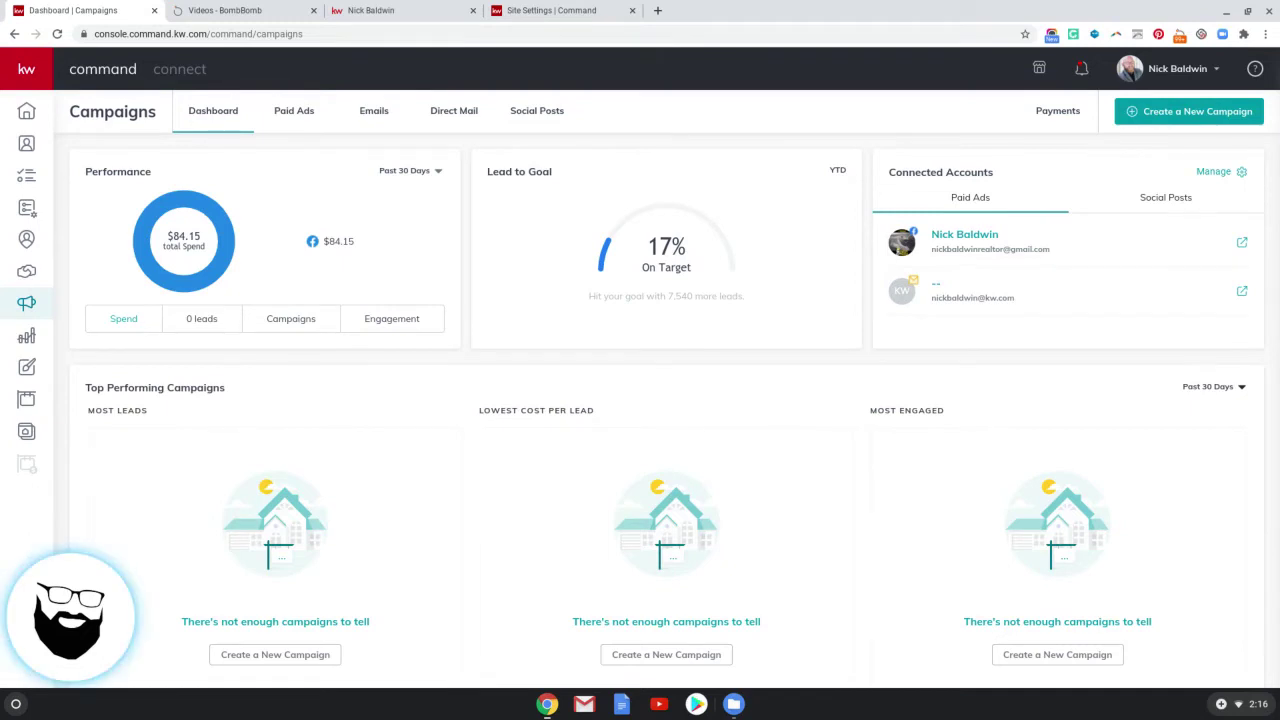
pyautogui.click(1186, 114)
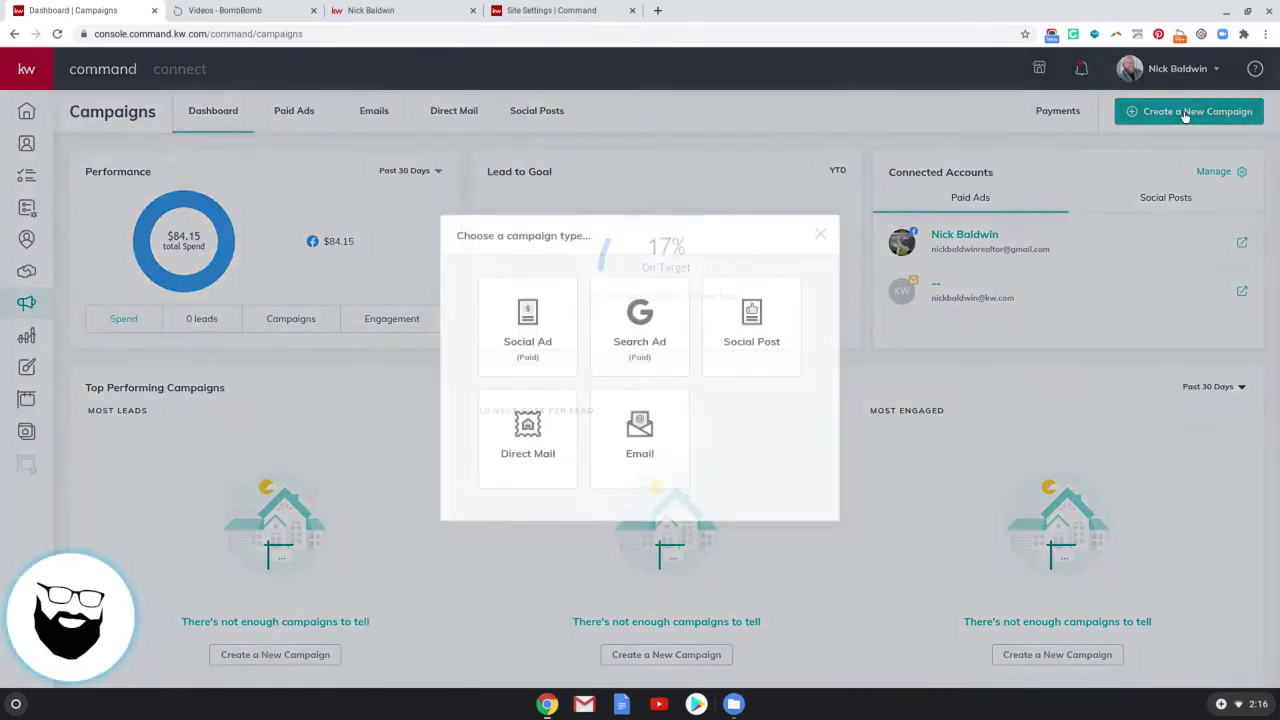
pyautogui.click(627, 448)
pyautogui.write('buyer intro video')
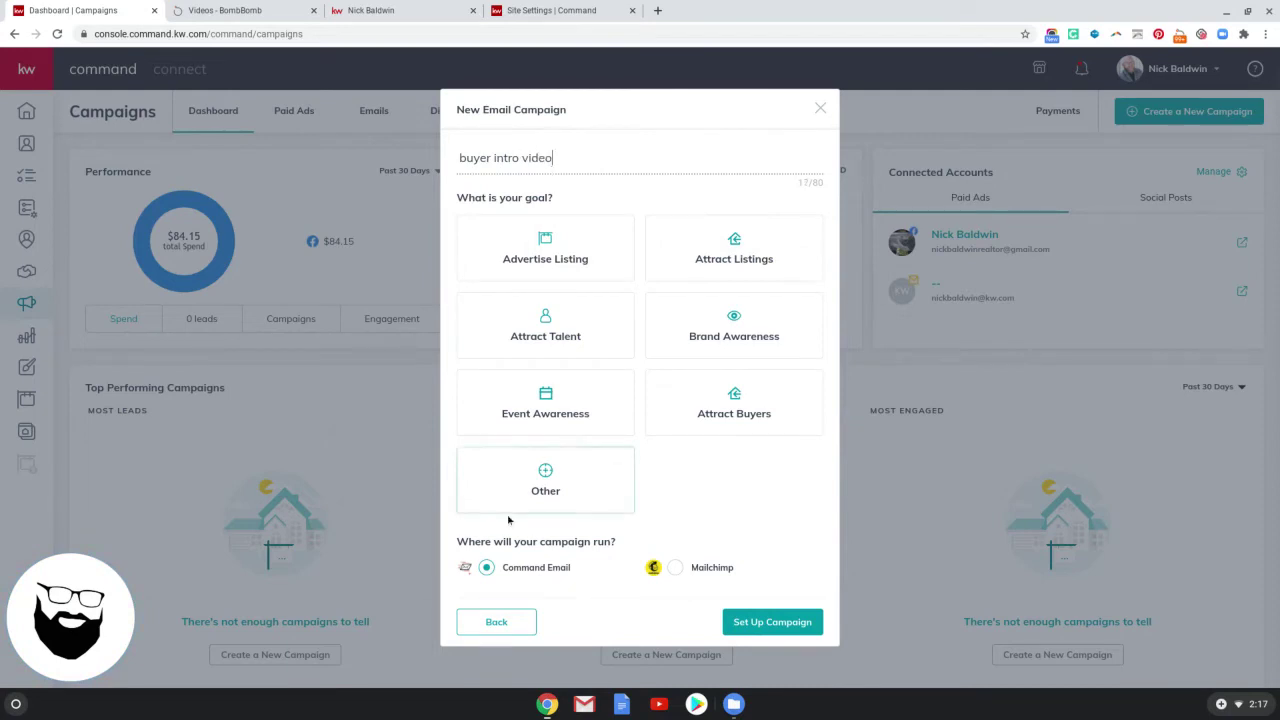
pyautogui.click(574, 480)
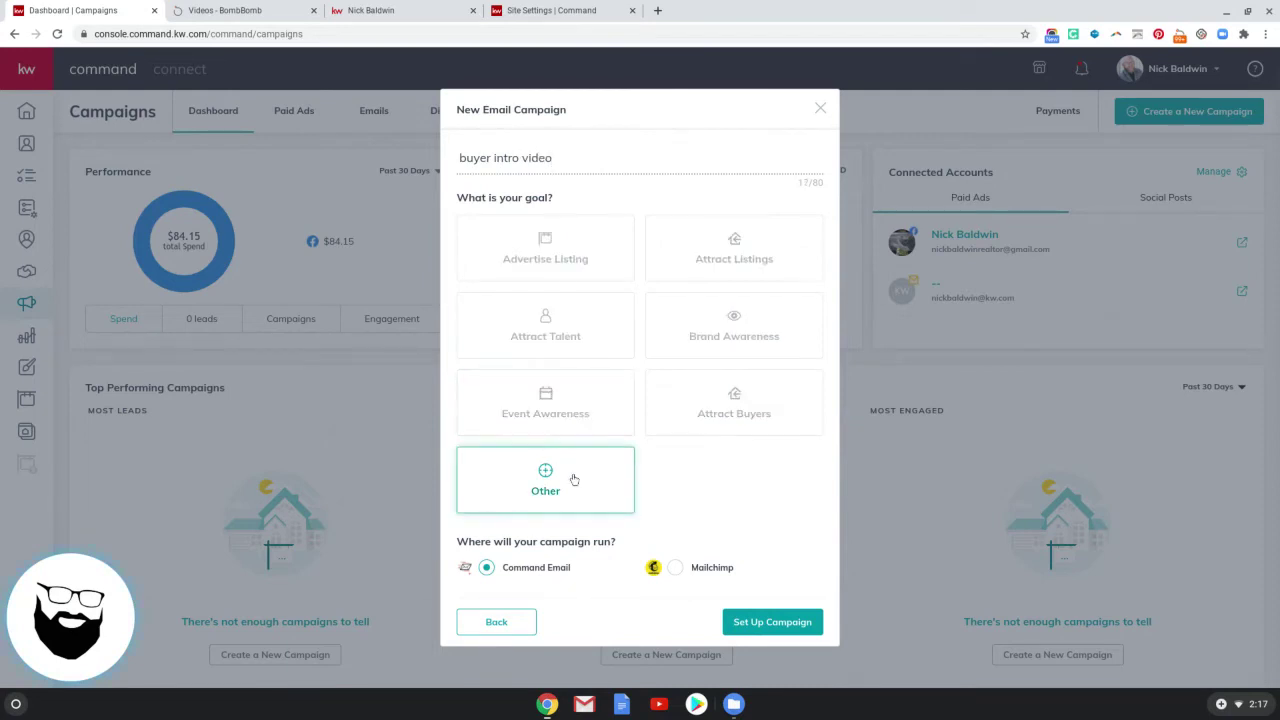
pyautogui.click(780, 624)
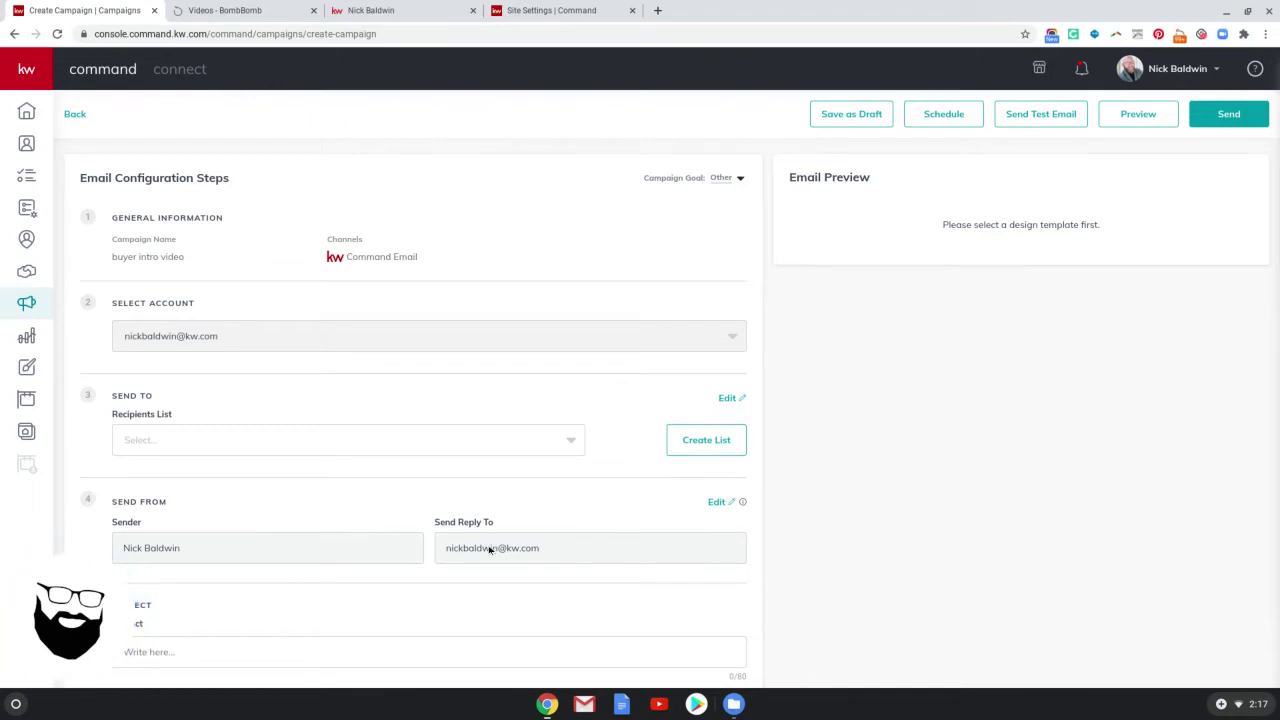
# - Choose the video intro email design as the campaign's content
pyautogui.moveTo(95, 552)
pyautogui.mouseDown()
pyautogui.moveTo(151, 325)
pyautogui.moveTo(95, 52)
pyautogui.mouseUp()
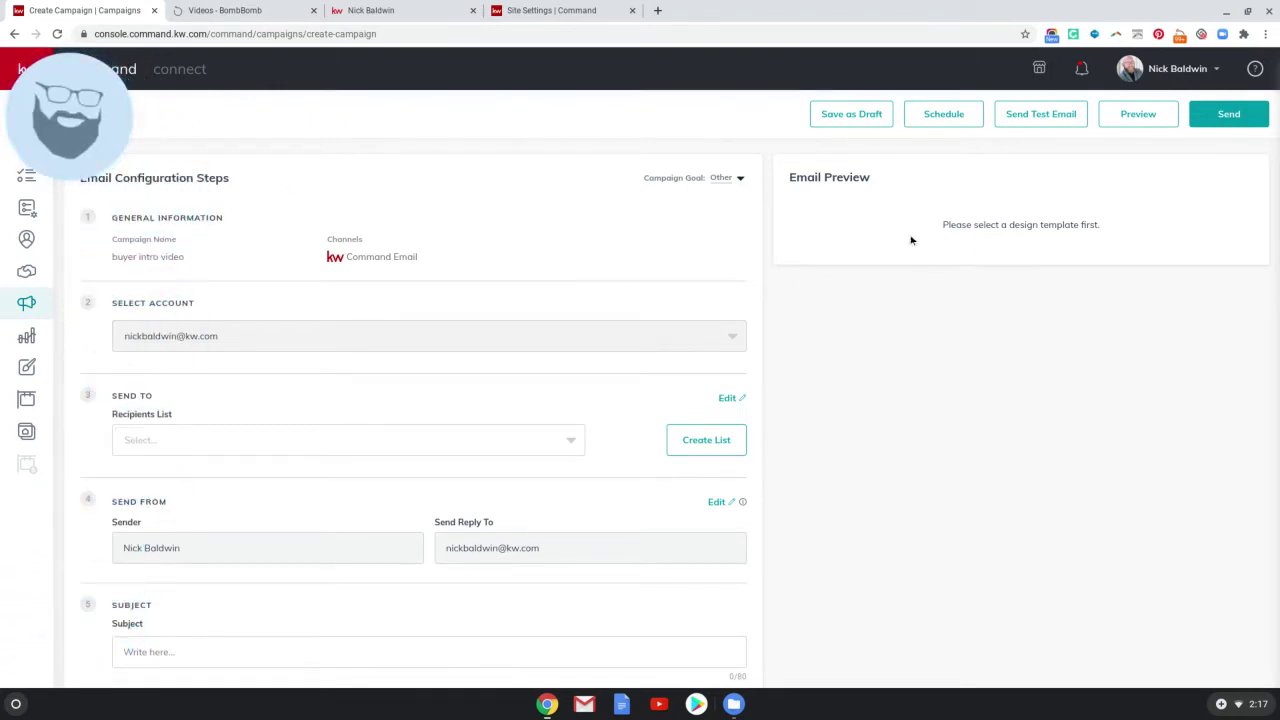
pyautogui.scroll(-2, 392, 624)
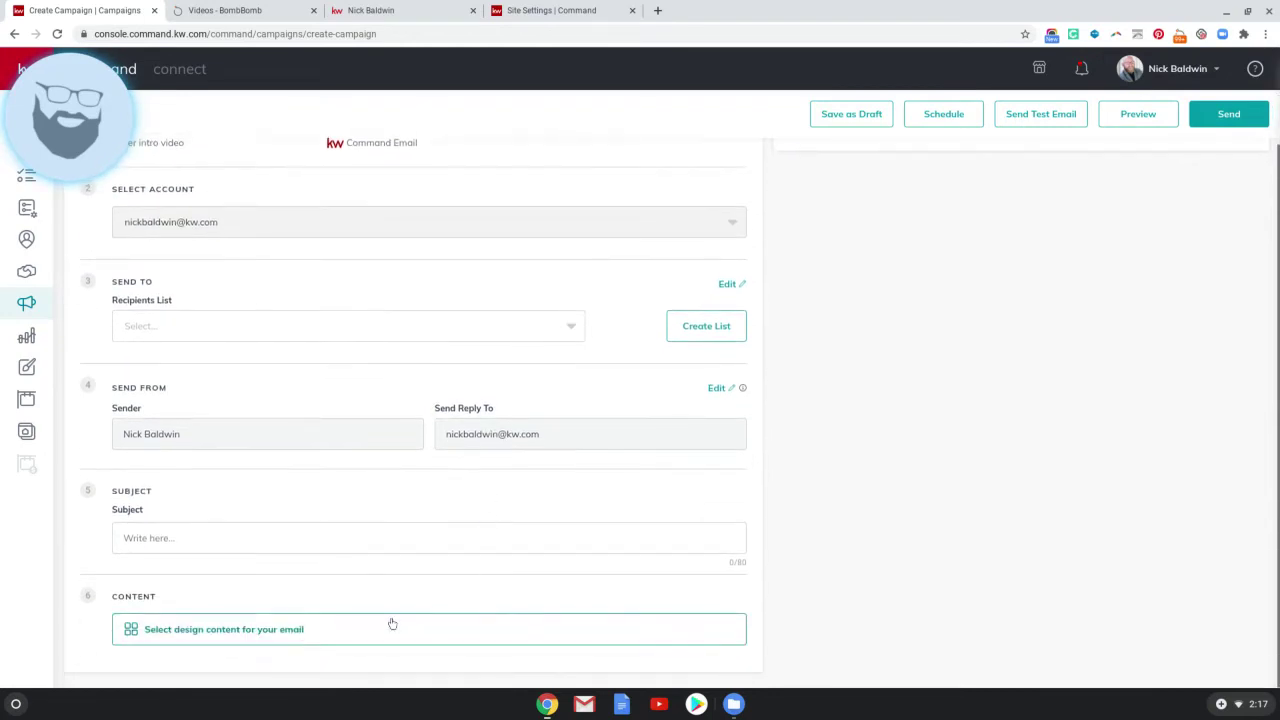
pyautogui.click(280, 635)
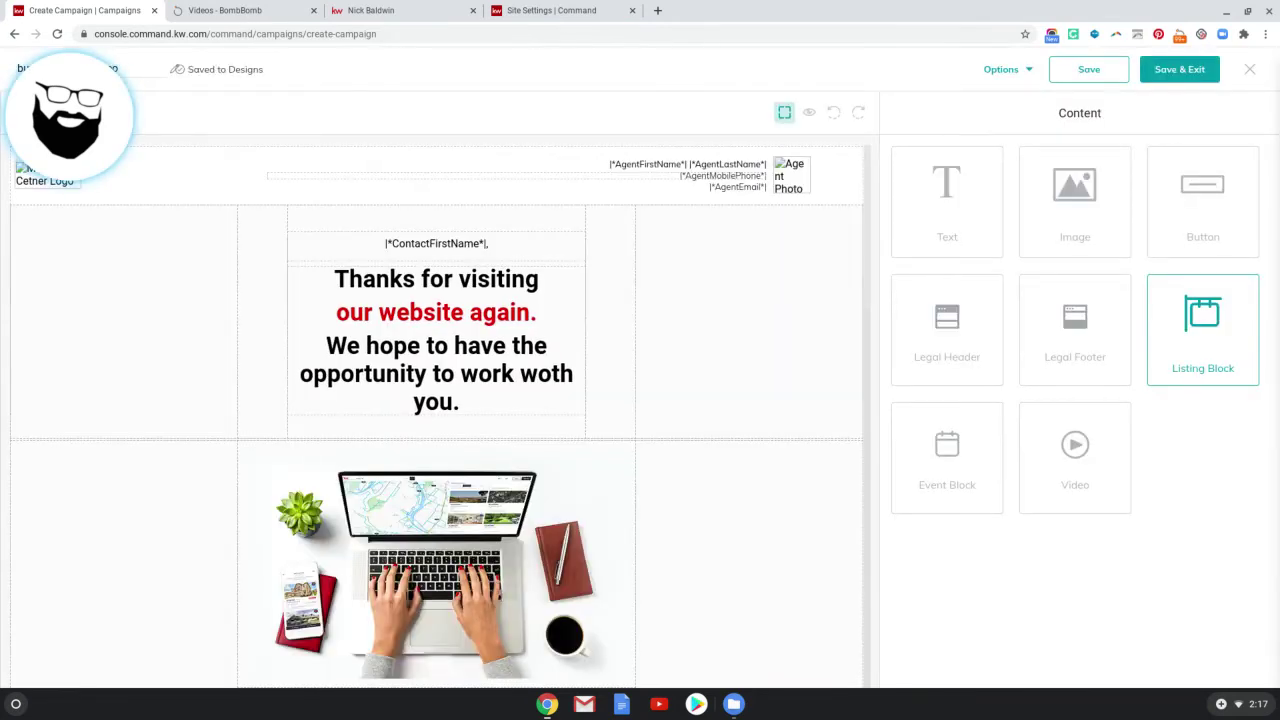
pyautogui.scroll(-5, 781, 362)
pyautogui.scroll(-8, 781, 362)
pyautogui.scroll(5, 780, 360)
pyautogui.scroll(-2, 780, 360)
pyautogui.scroll(-5, 776, 374)
pyautogui.scroll(-1, 776, 374)
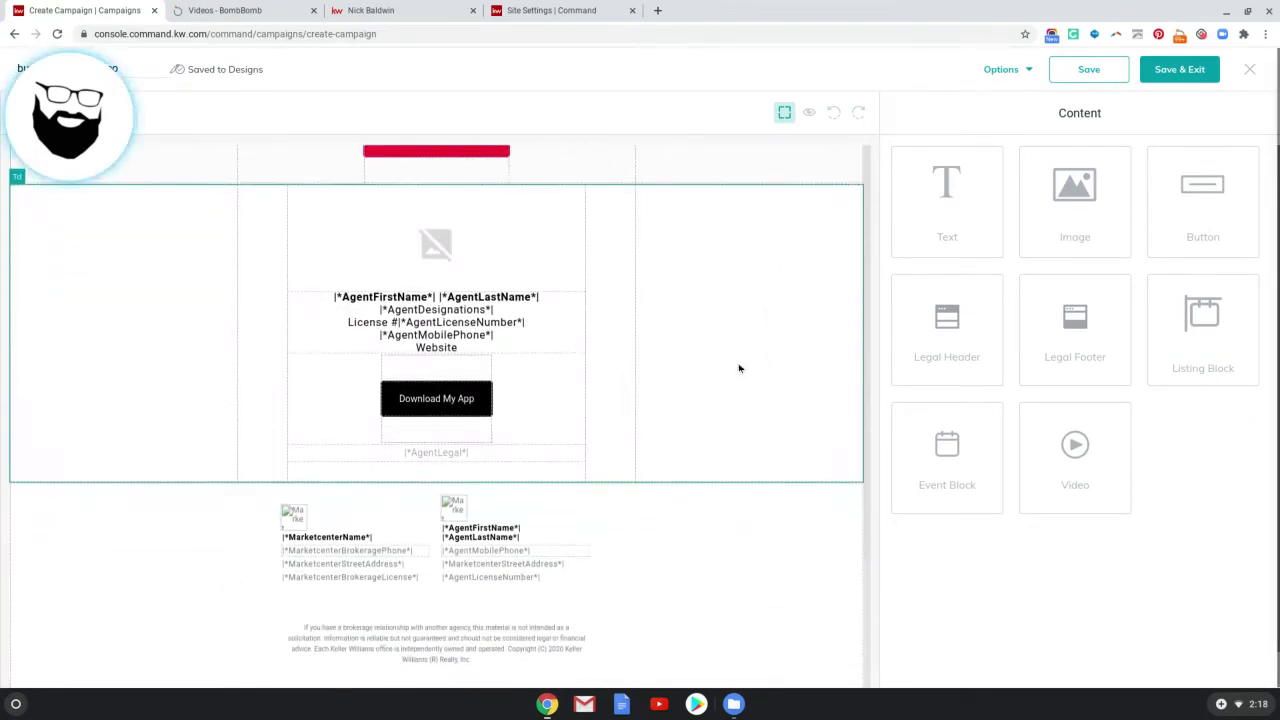
pyautogui.click(435, 245)
# - Review the loaded buyer design and save it to the campaign
pyautogui.scroll(3, 755, 380)
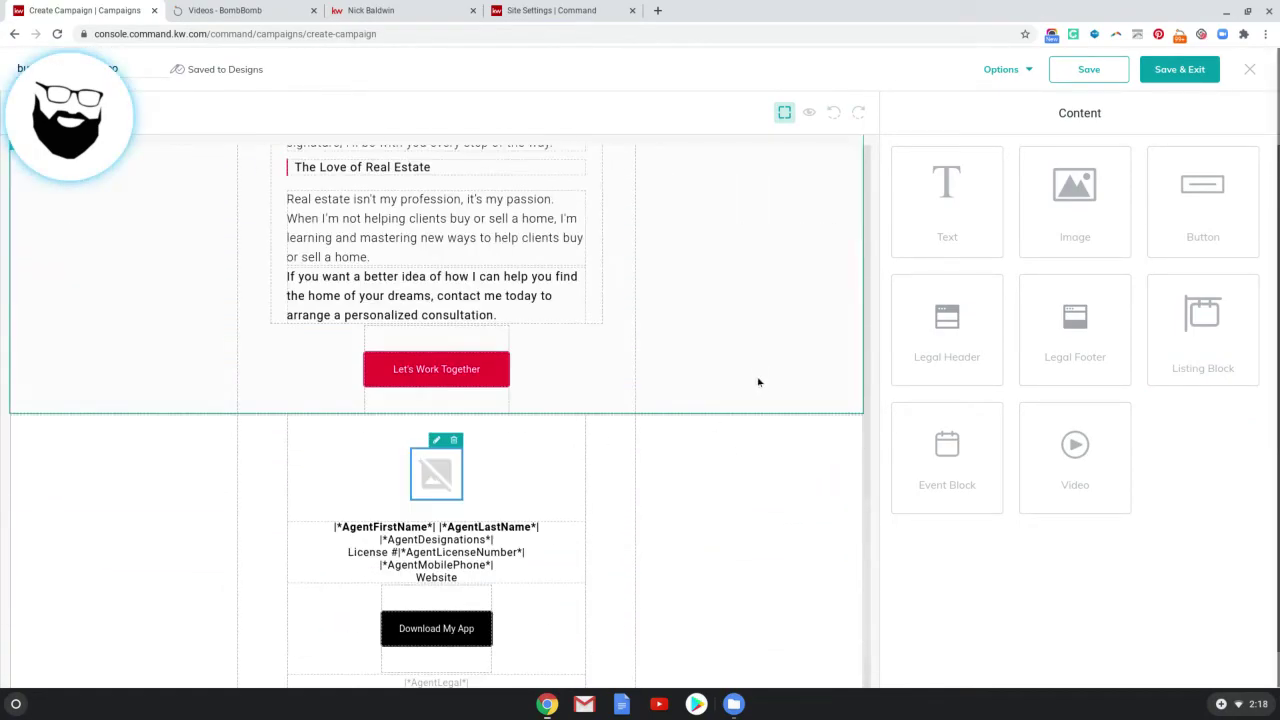
pyautogui.scroll(5, 765, 465)
pyautogui.scroll(3, 770, 495)
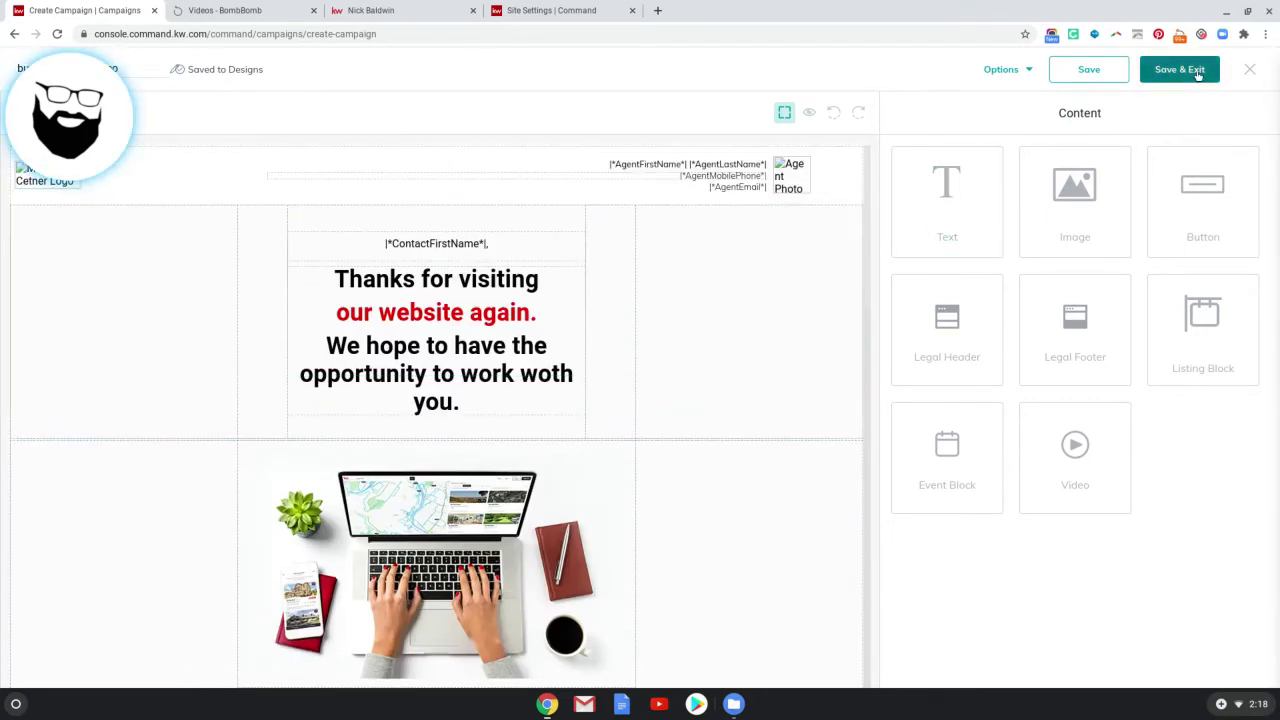
pyautogui.click(1252, 72)
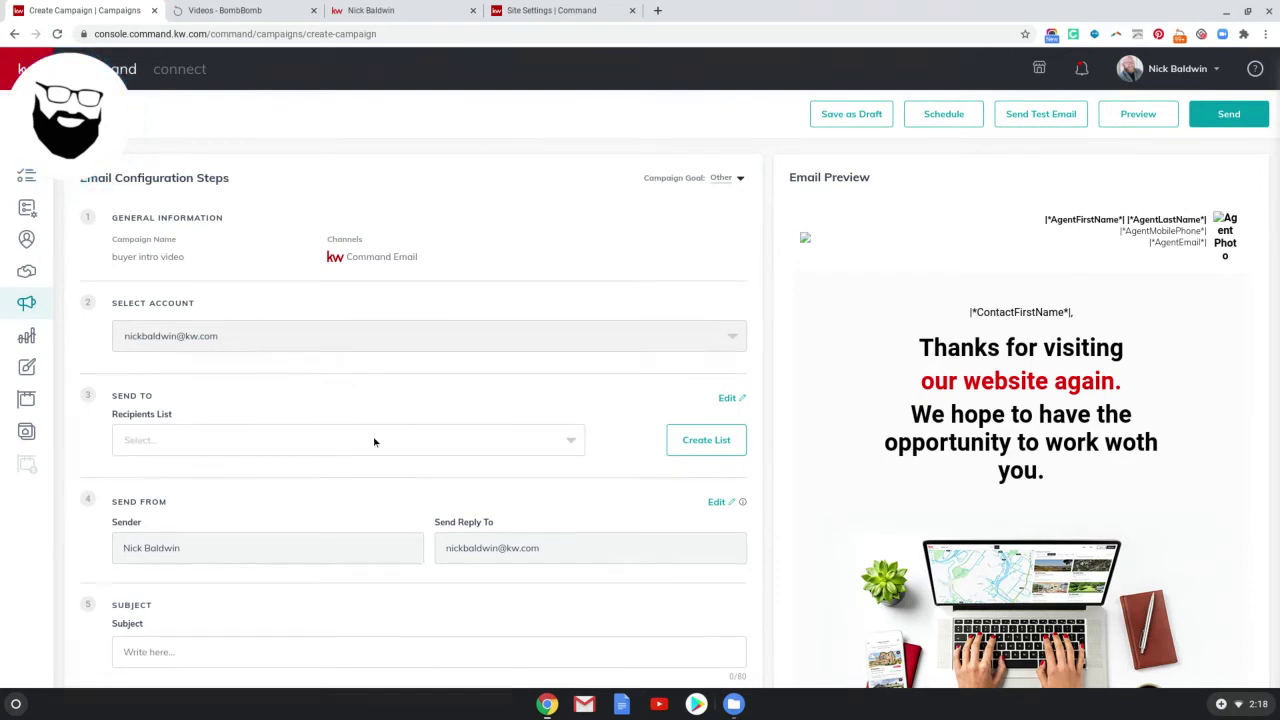
# - Discard a new-list form and select the one-contact recipient list
pyautogui.click(726, 447)
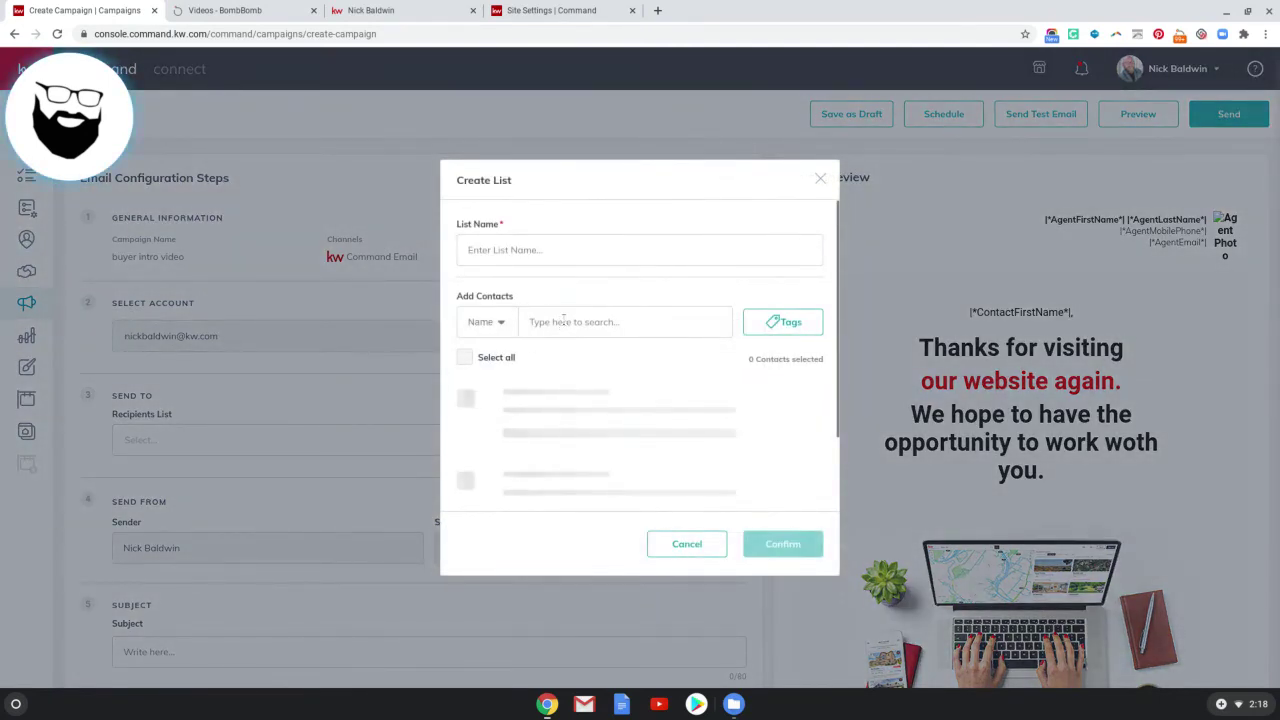
pyautogui.click(820, 178)
pyautogui.click(237, 440)
pyautogui.scroll(-5, 167, 605)
pyautogui.click(130, 641)
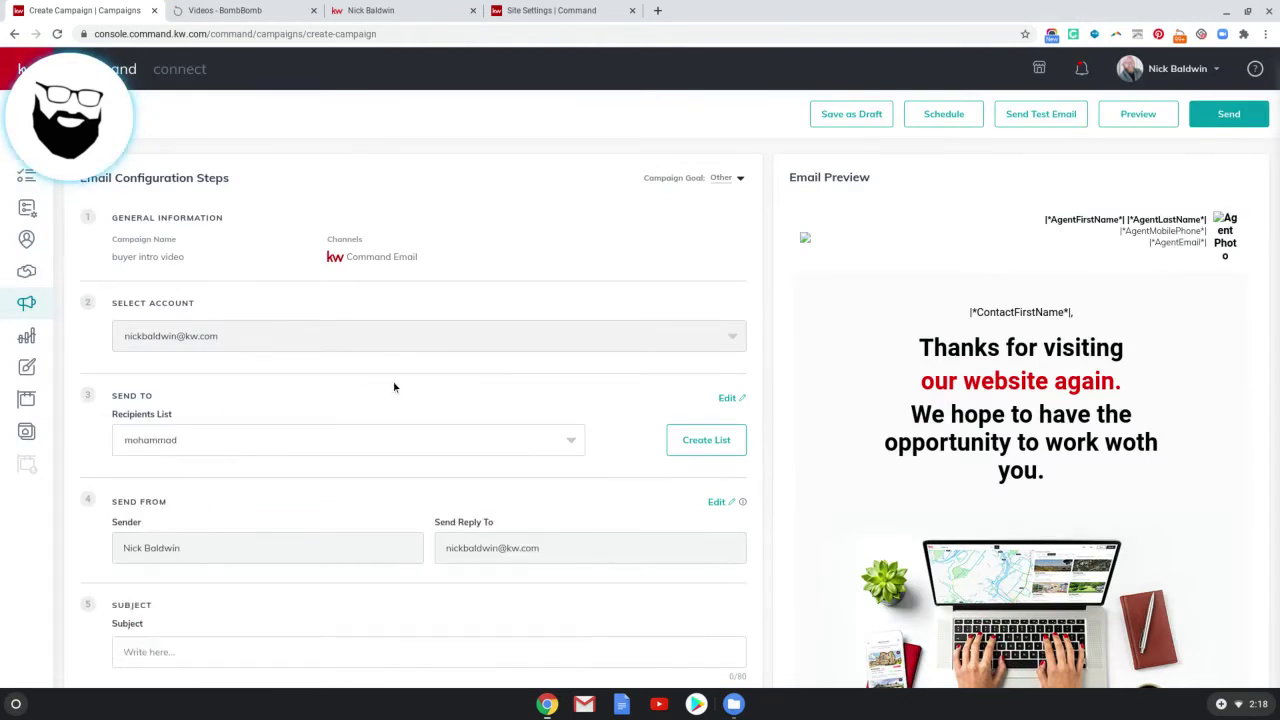
# - Enter a subject line ending 'Mohammad, nice to meet you!'
pyautogui.scroll(-2, 557, 414)
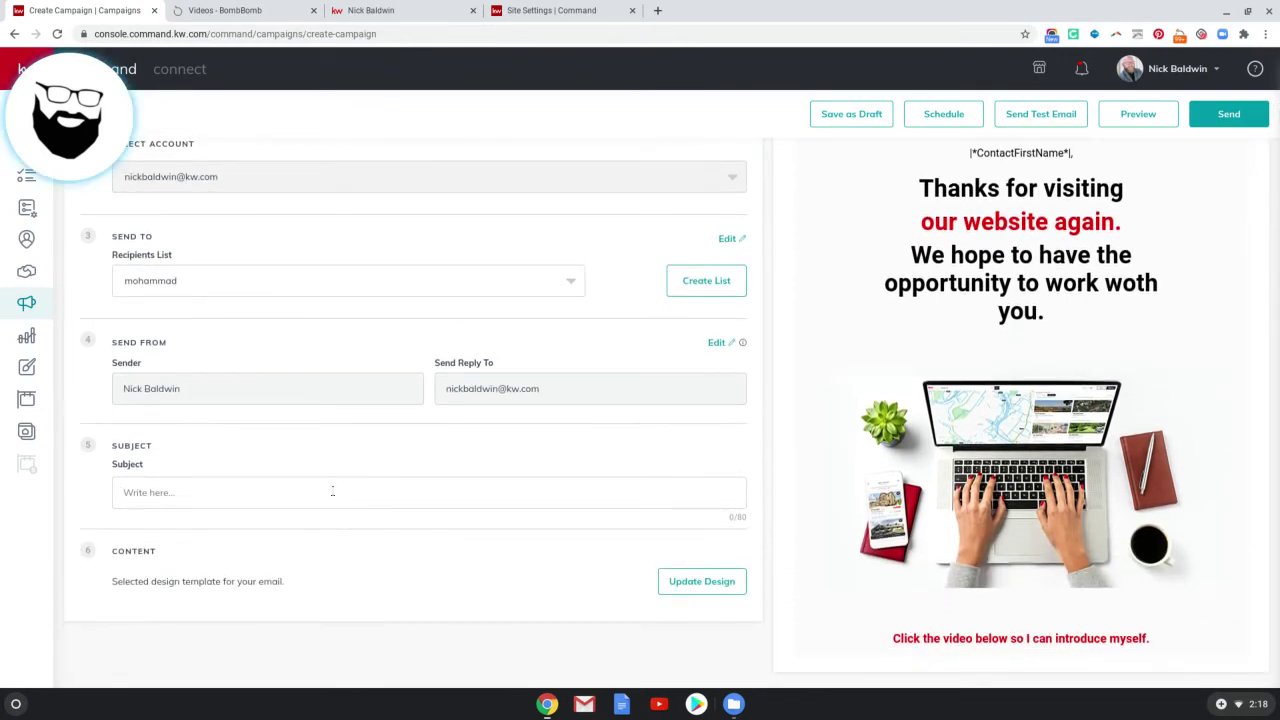
pyautogui.write('Hey, Moh')
pyautogui.write('amma')
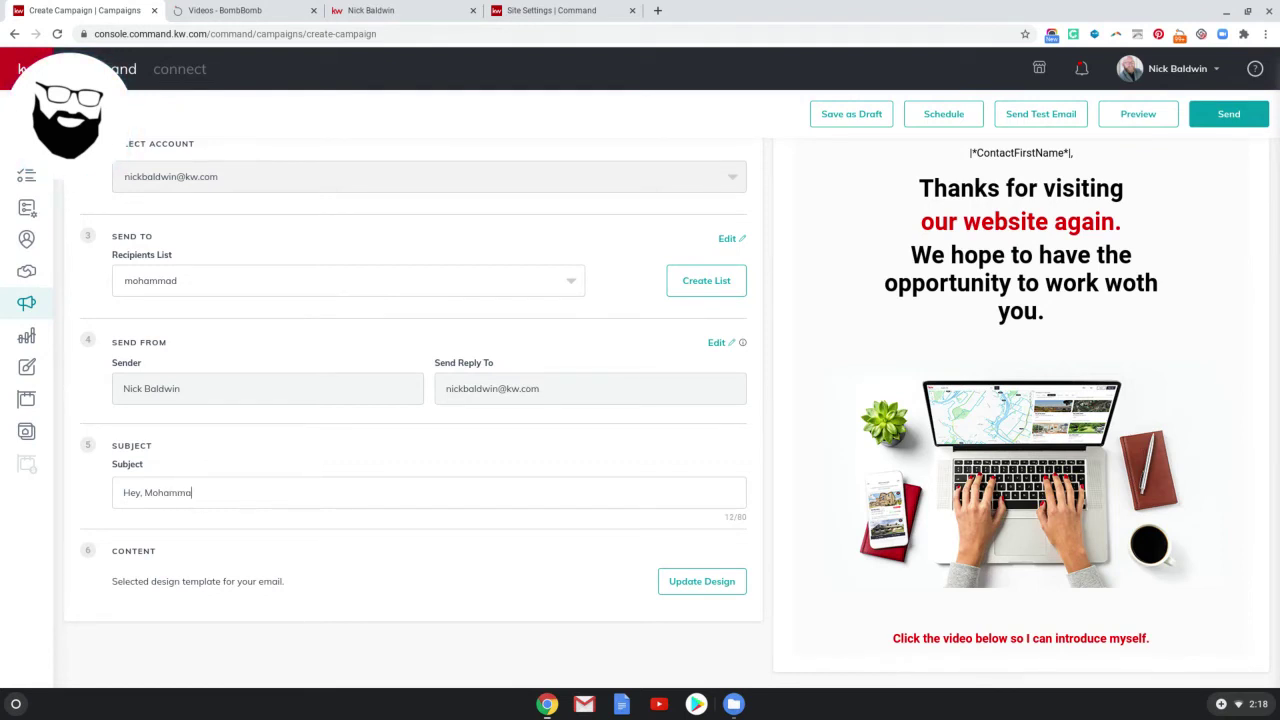
pyautogui.write('d, nice to meet you!')
pyautogui.scroll(2, 601, 392)
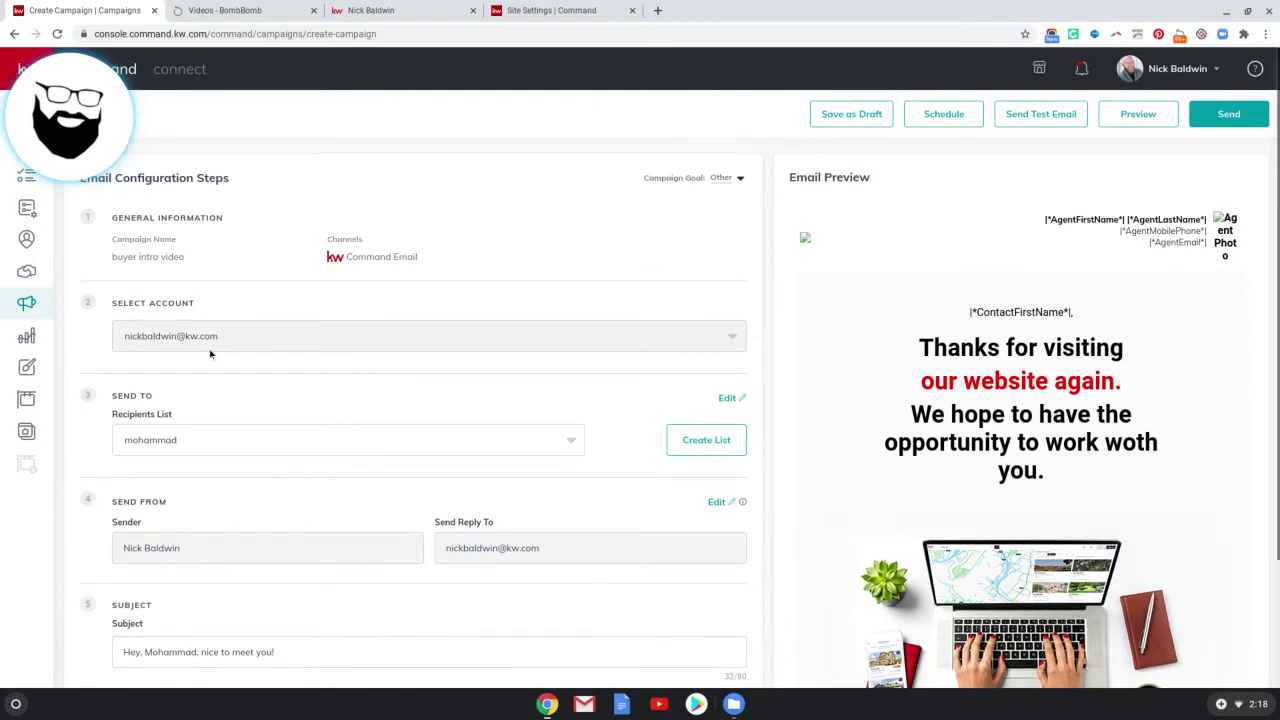
pyautogui.scroll(-2, 394, 554)
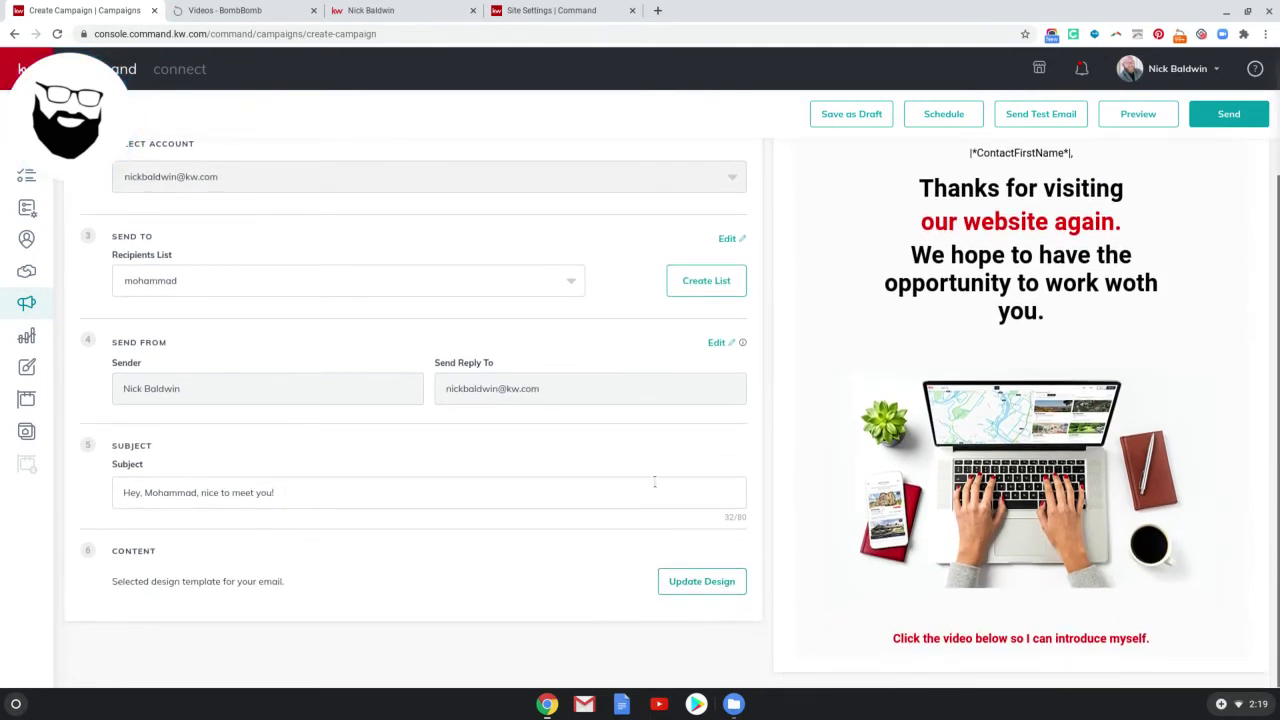
pyautogui.scroll(2, 600, 465)
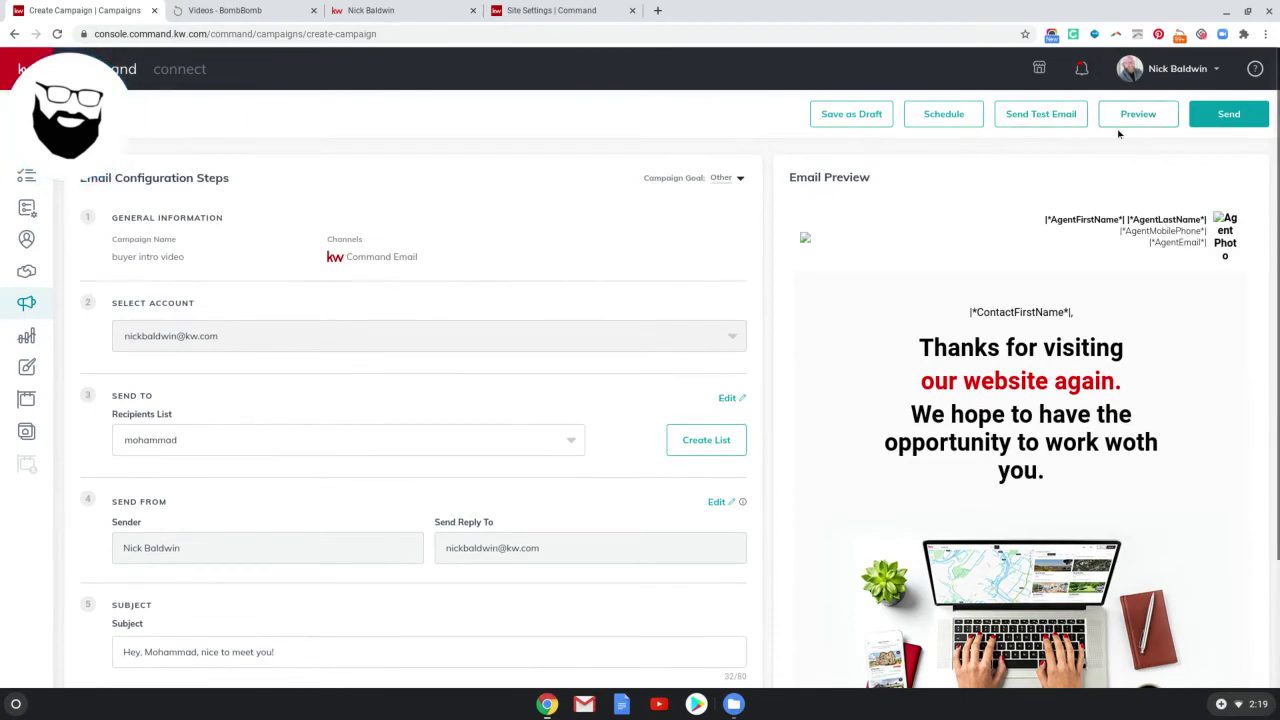
# - Correct the test recipient address and send a test email to it
pyautogui.scroll(-3, 1160, 396)
pyautogui.scroll(-4, 1160, 396)
pyautogui.scroll(4, 1160, 396)
pyautogui.scroll(3, 1160, 396)
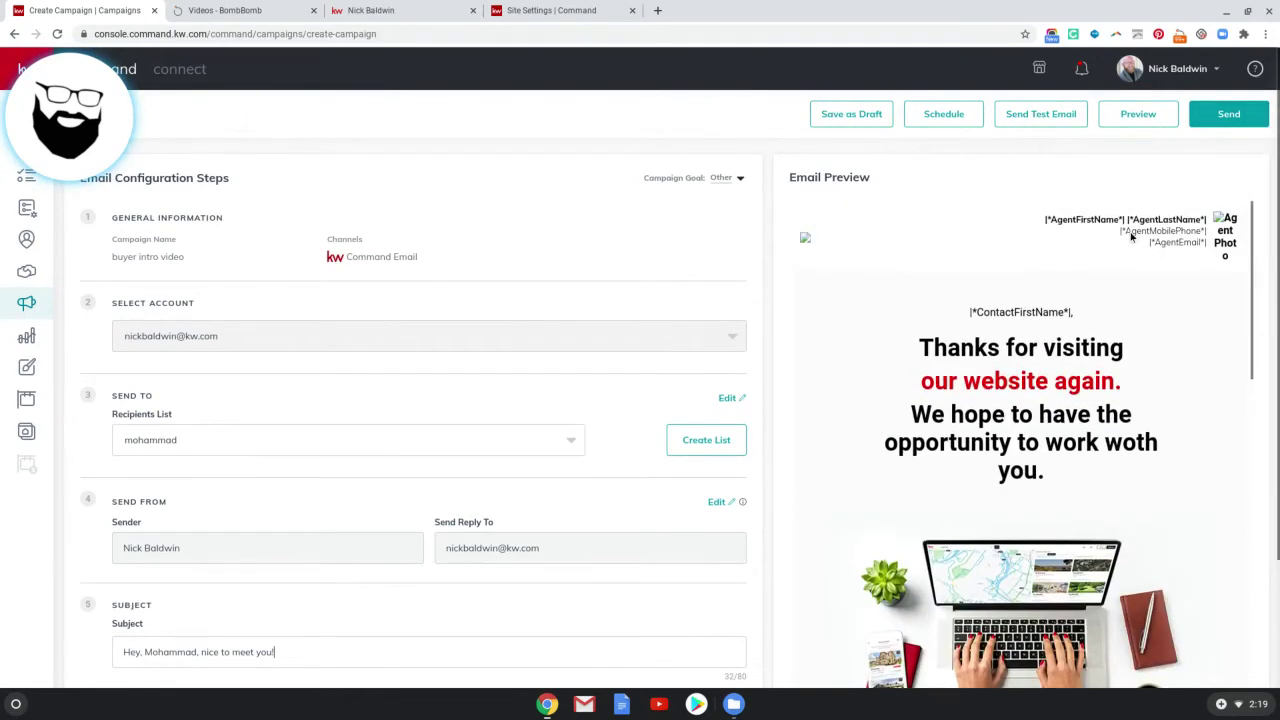
pyautogui.click(1041, 113)
pyautogui.click(637, 399)
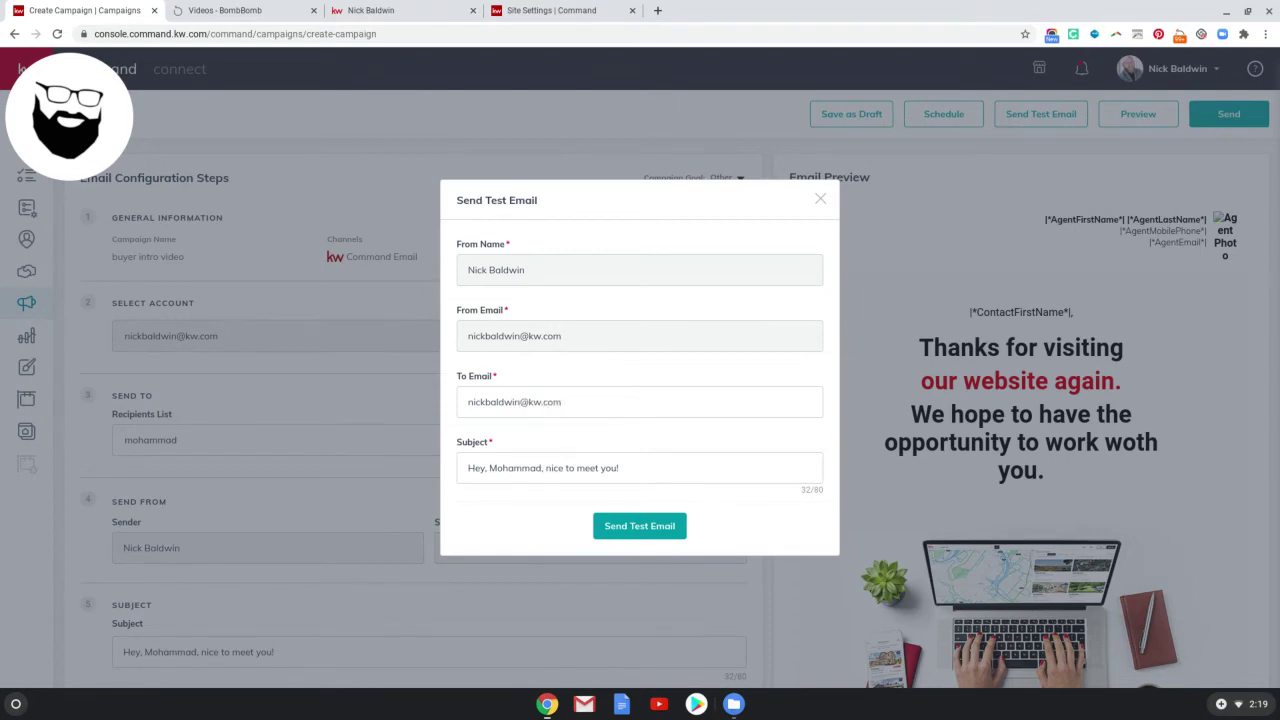
pyautogui.click(653, 531)
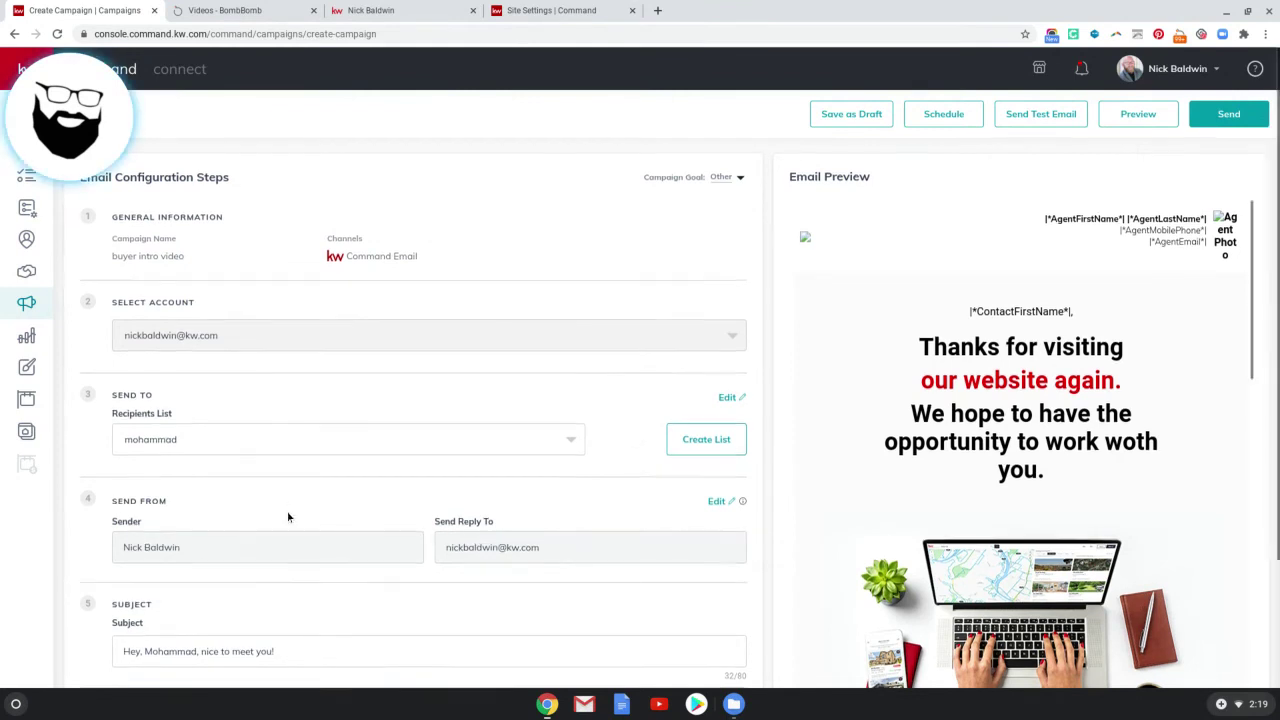
# - View the scheduling date and time options, then close without scheduling
pyautogui.scroll(-1, 289, 517)
pyautogui.scroll(-1, 600, 500)
pyautogui.scroll(-5, 875, 472)
pyautogui.scroll(5, 878, 471)
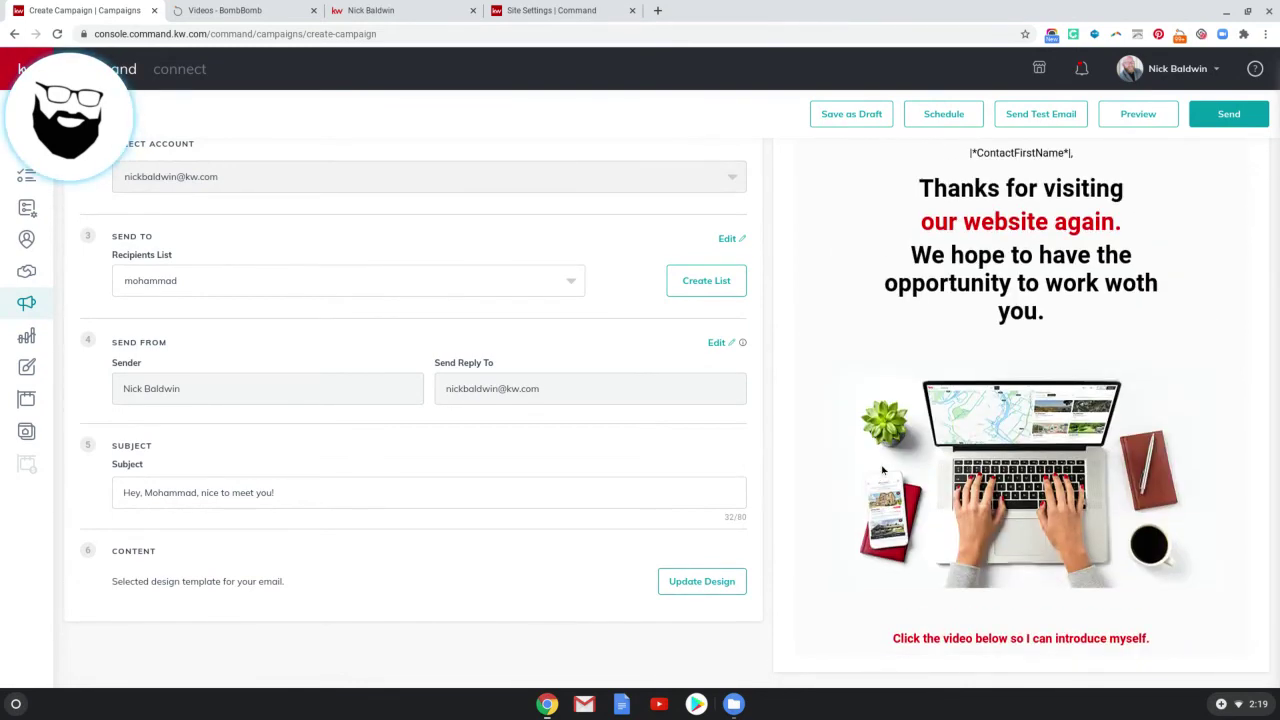
pyautogui.click(932, 115)
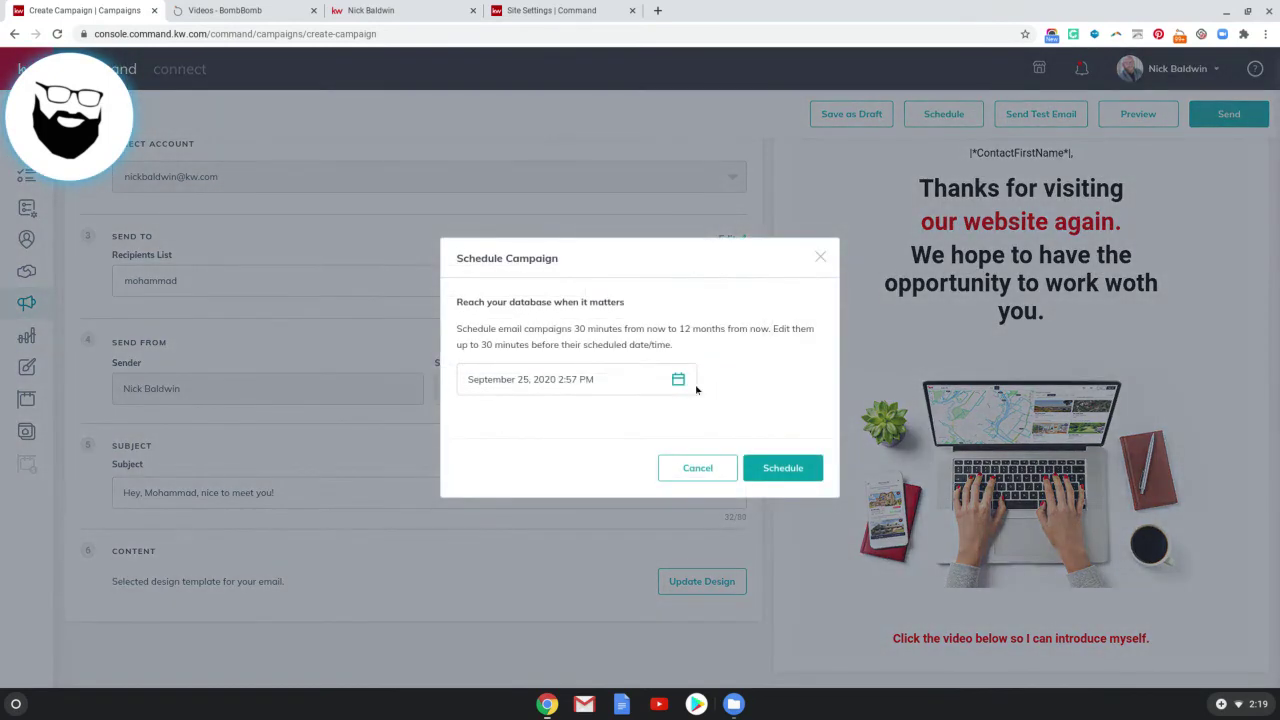
pyautogui.click(679, 381)
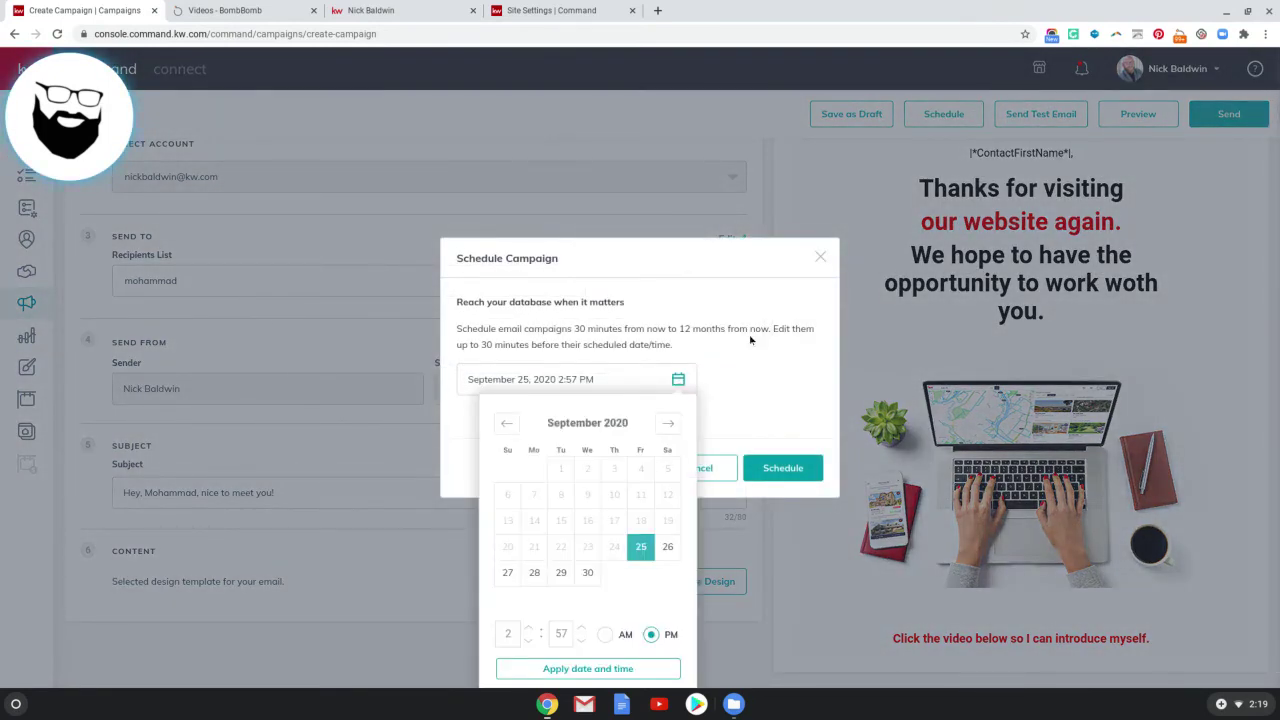
pyautogui.click(820, 257)
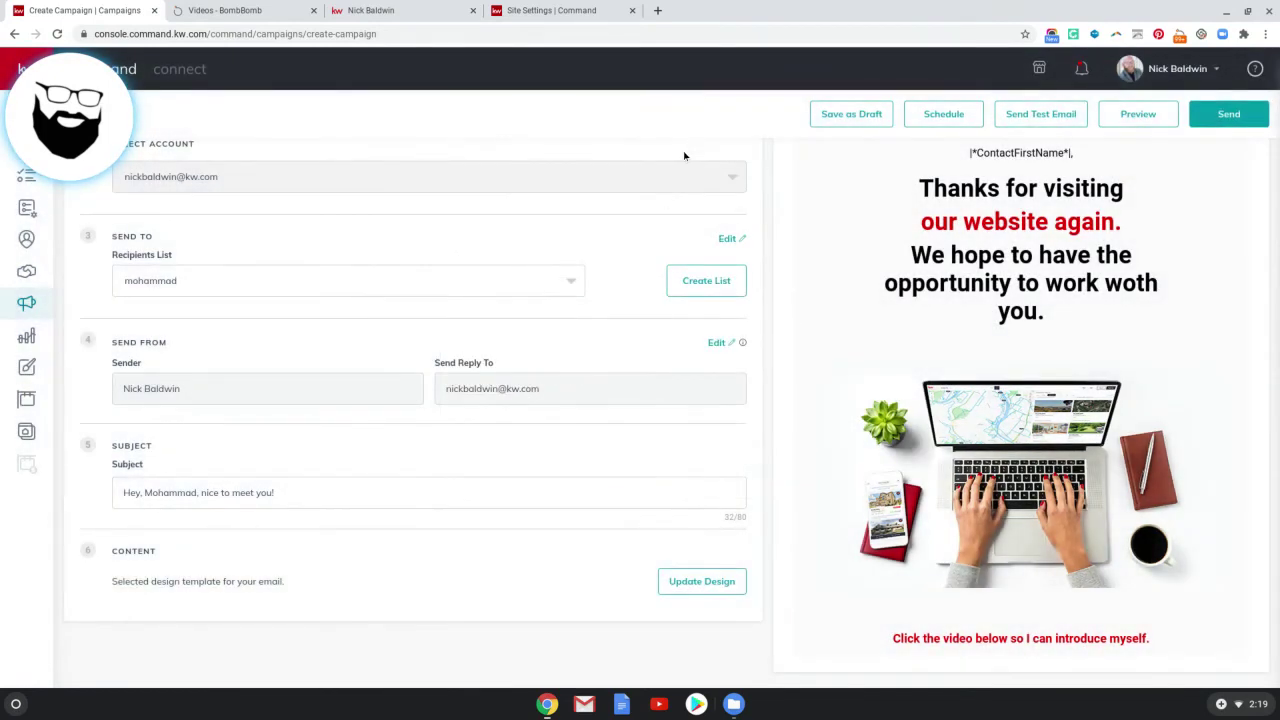
# - Open the [TEST] email in Gmail in a new tab and scroll to its video
pyautogui.click(661, 10)
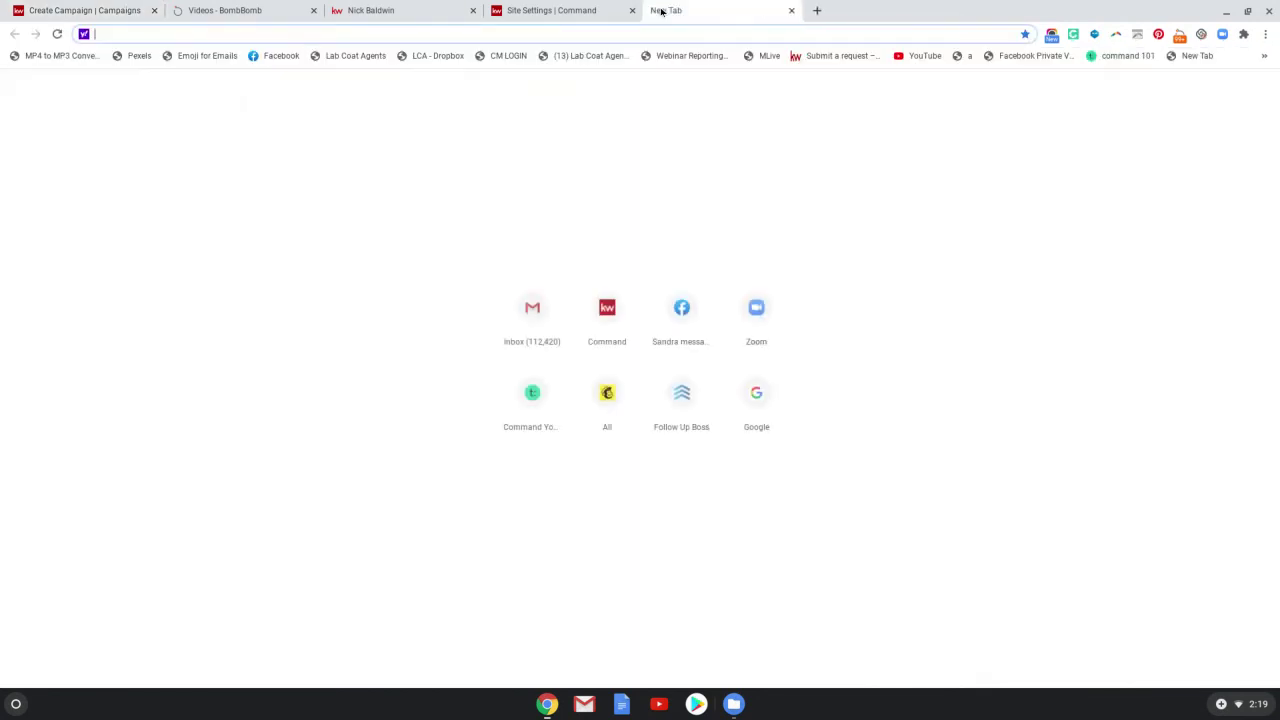
pyautogui.write('gmail.co')
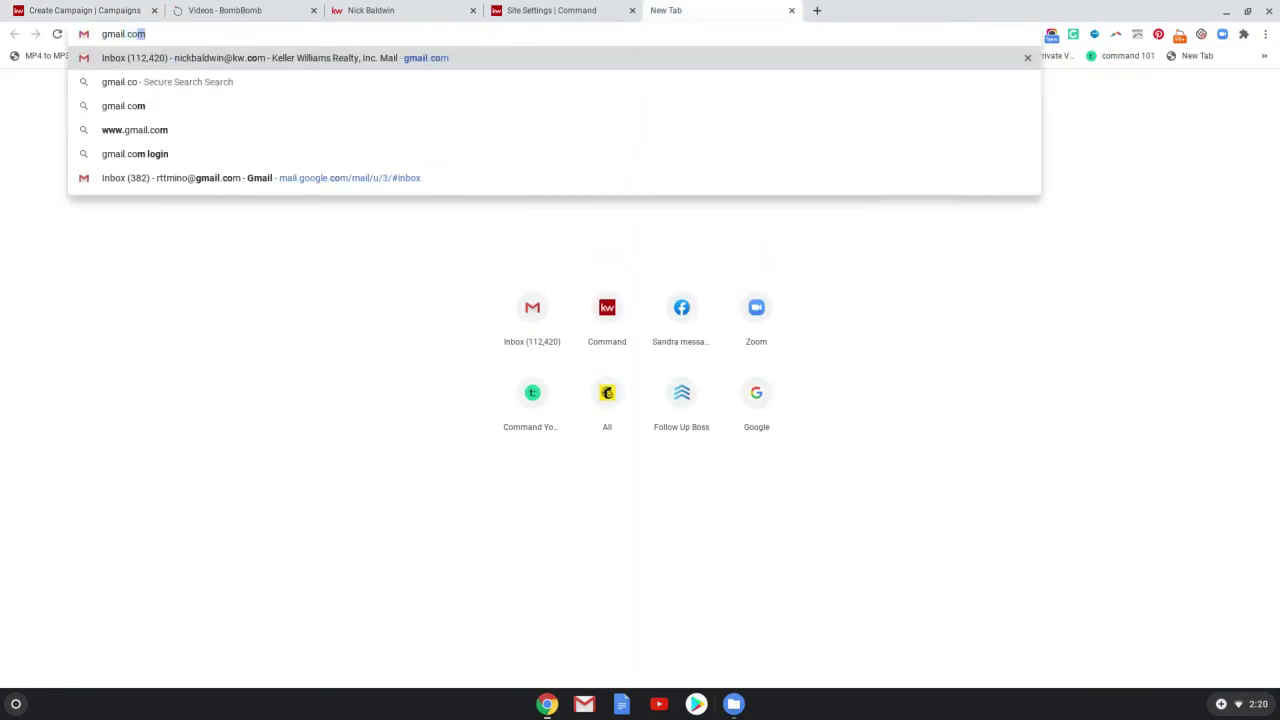
pyautogui.write('m')
pyautogui.press('Return')
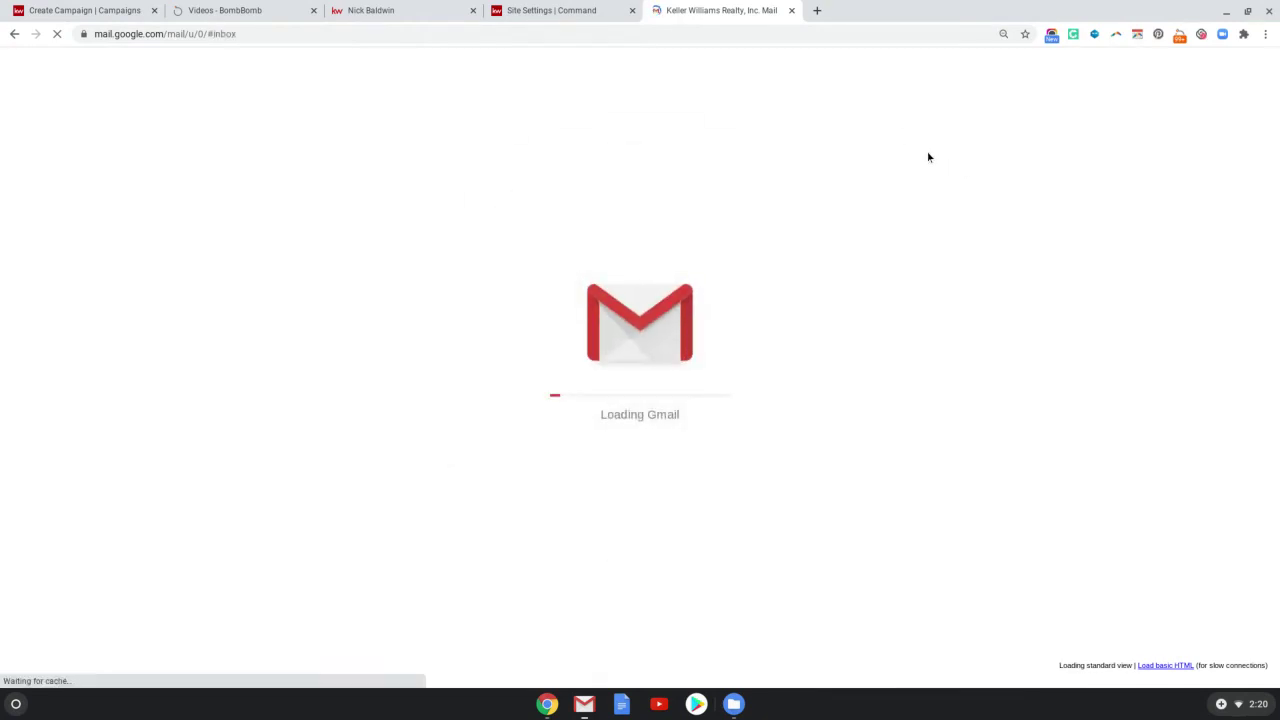
pyautogui.click(500, 149)
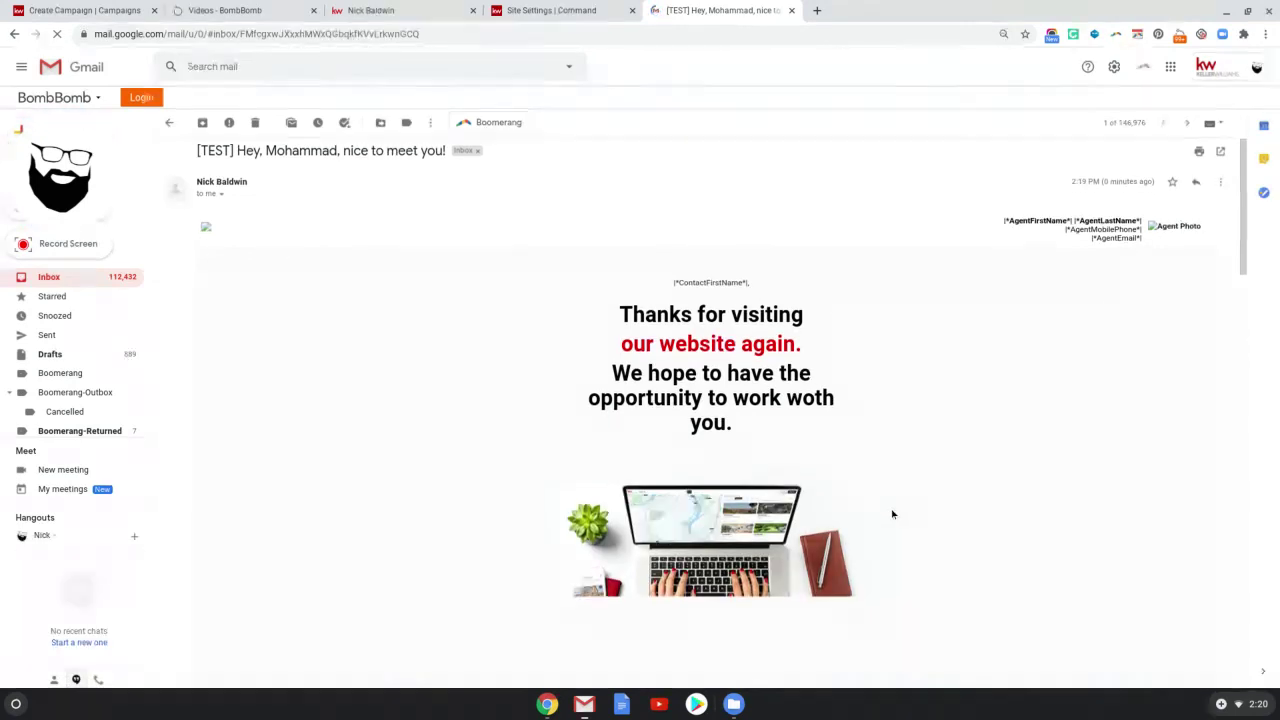
pyautogui.scroll(-1, 900, 512)
pyautogui.scroll(-1, 914, 509)
pyautogui.scroll(-2, 928, 505)
pyautogui.scroll(-2, 934, 501)
pyautogui.scroll(-1, 974, 531)
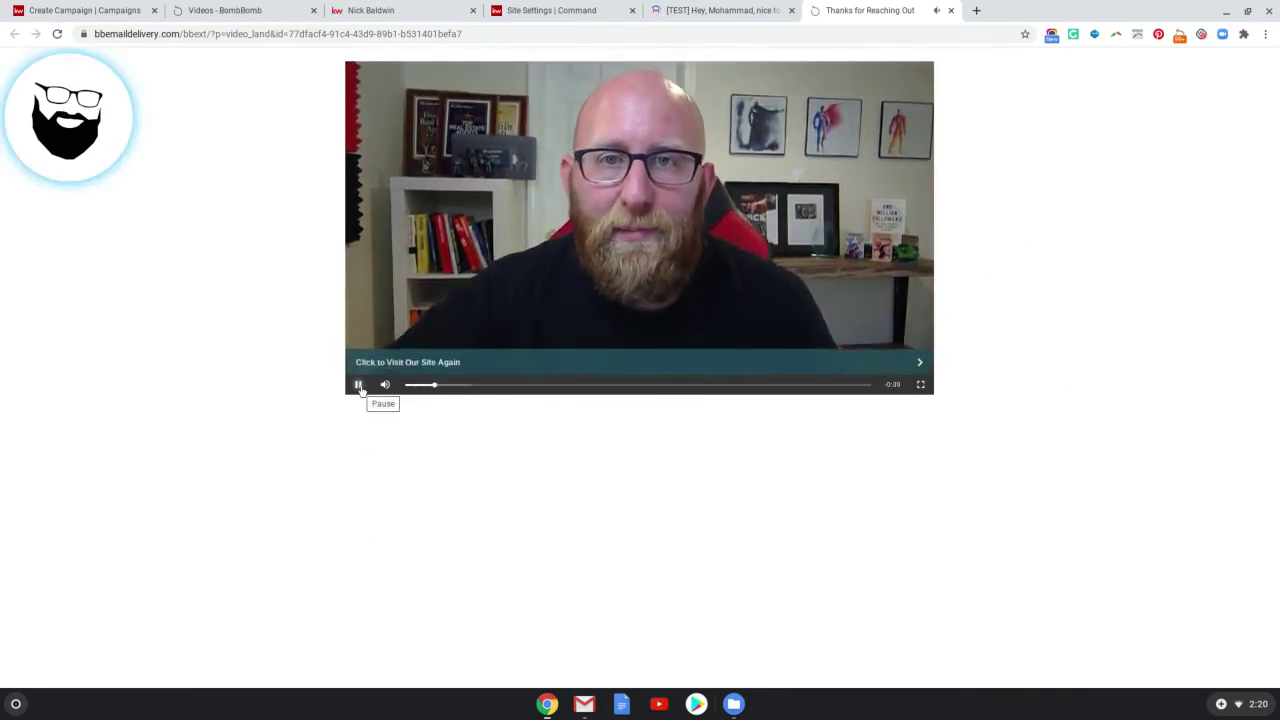
# - Pause the intro video and scroll the test email down to Let's Work Together
pyautogui.click(358, 385)
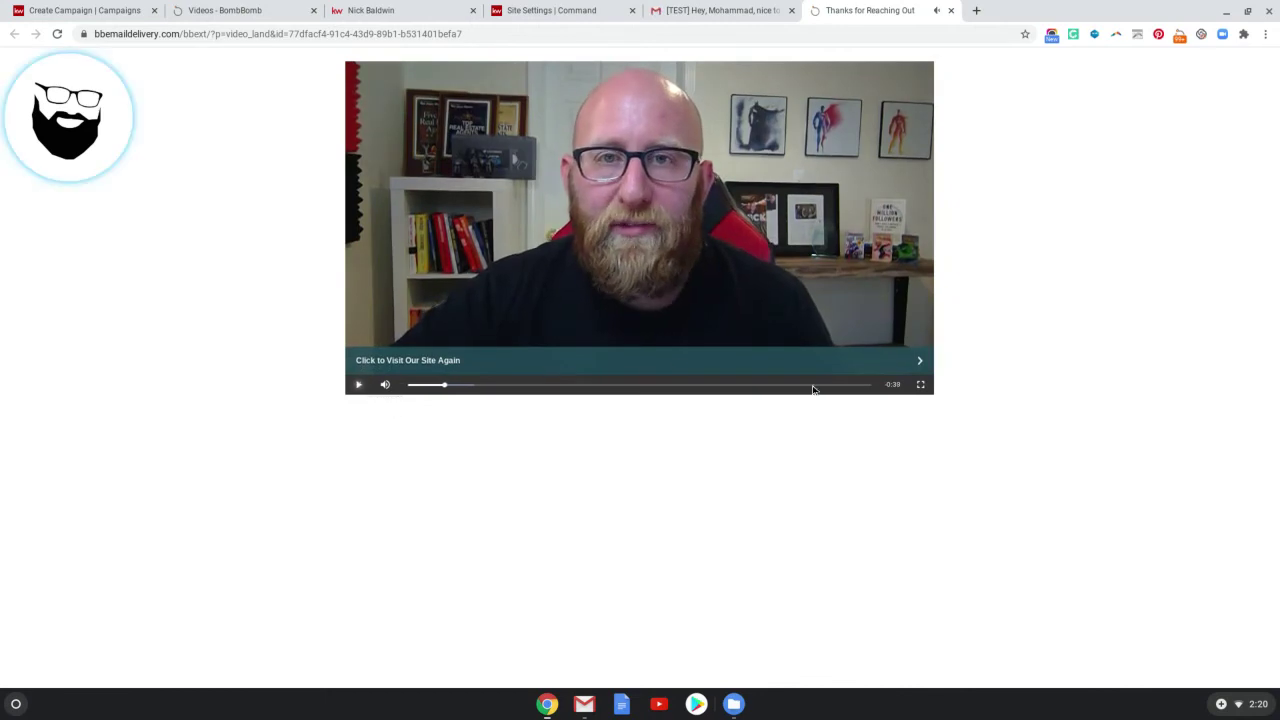
pyautogui.click(703, 16)
pyautogui.scroll(-1, 750, 300)
pyautogui.scroll(-4, 750, 300)
pyautogui.scroll(-2, 760, 340)
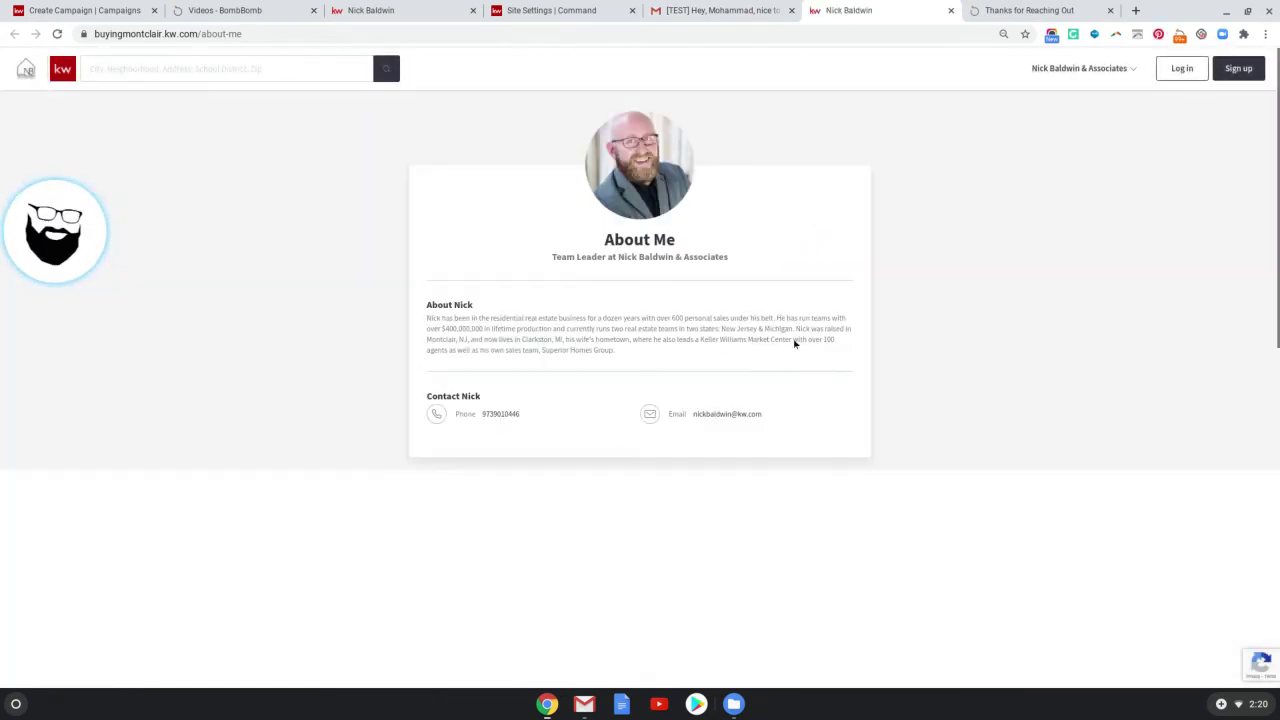
# - Switch back to the Gmail tab showing the test email
pyautogui.hotkey('ctrl', 'shift', 'Tab')
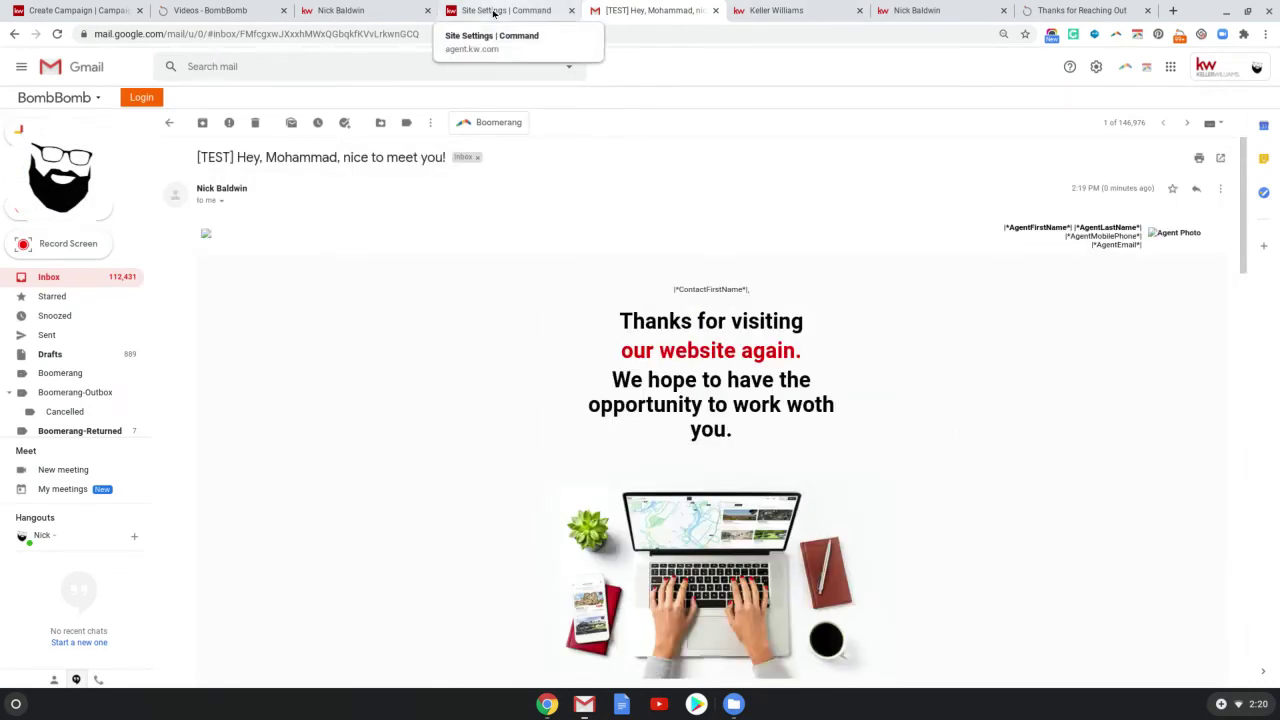
# - Glance at the site settings and About Me tabs, then return to the campaign
pyautogui.click(493, 13)
pyautogui.click(347, 10)
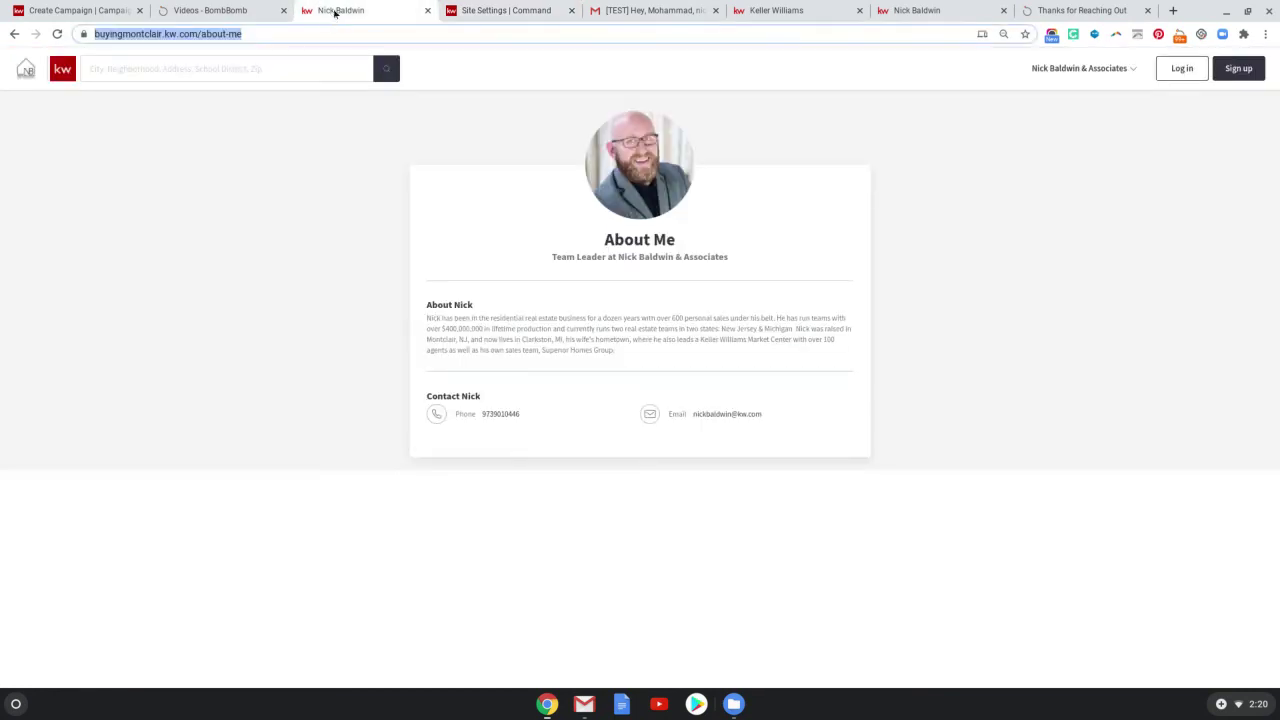
pyautogui.hotkey('ctrl', '1')
pyautogui.scroll(3, 1164, 138)
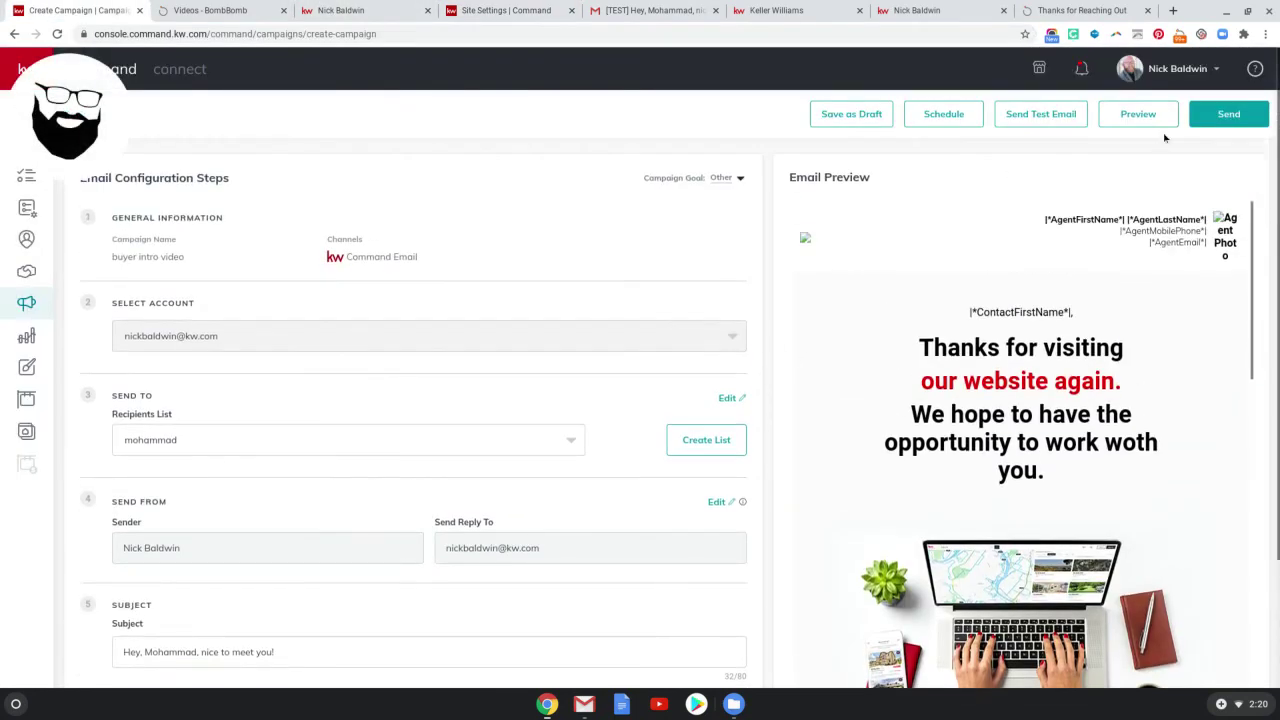
# - Review the send preview and send 'buyer intro video' now to its one-recipient list
pyautogui.click(1211, 115)
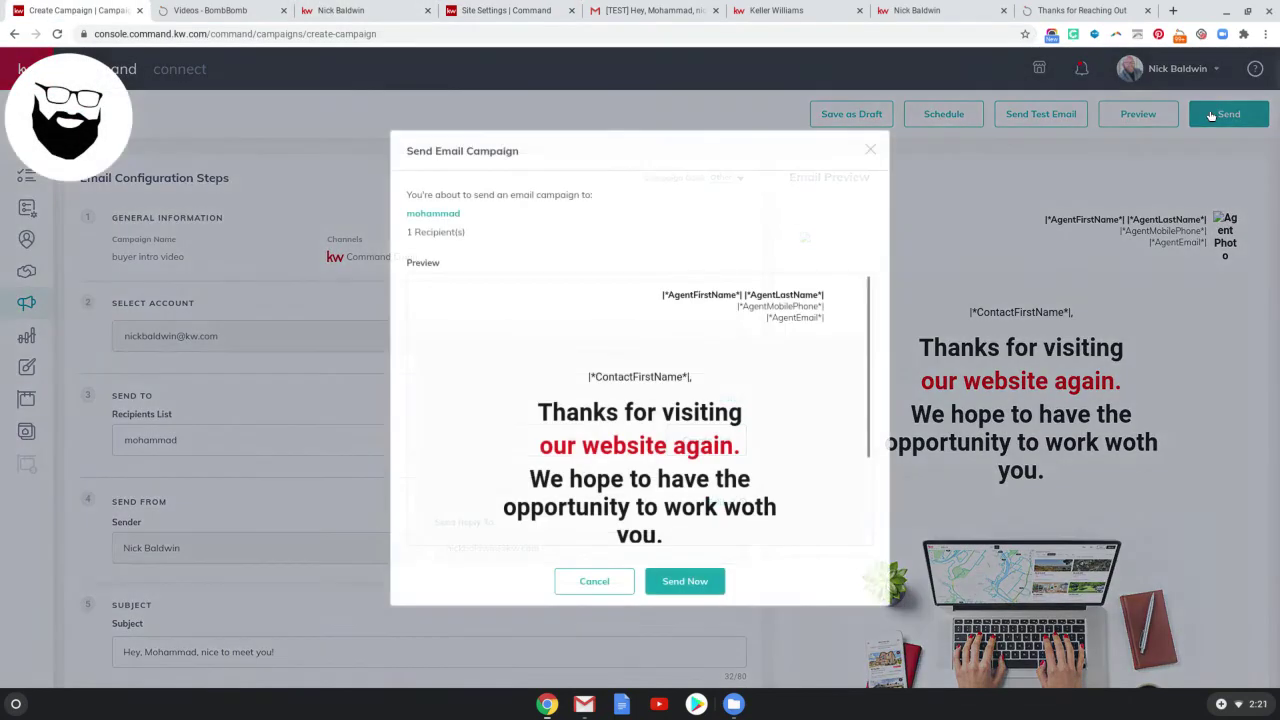
pyautogui.scroll(-2, 600, 360)
pyautogui.scroll(-5, 680, 380)
pyautogui.scroll(-5, 699, 382)
pyautogui.scroll(-5, 699, 382)
pyautogui.scroll(-5, 699, 382)
pyautogui.scroll(-5, 690, 420)
pyautogui.click(679, 589)
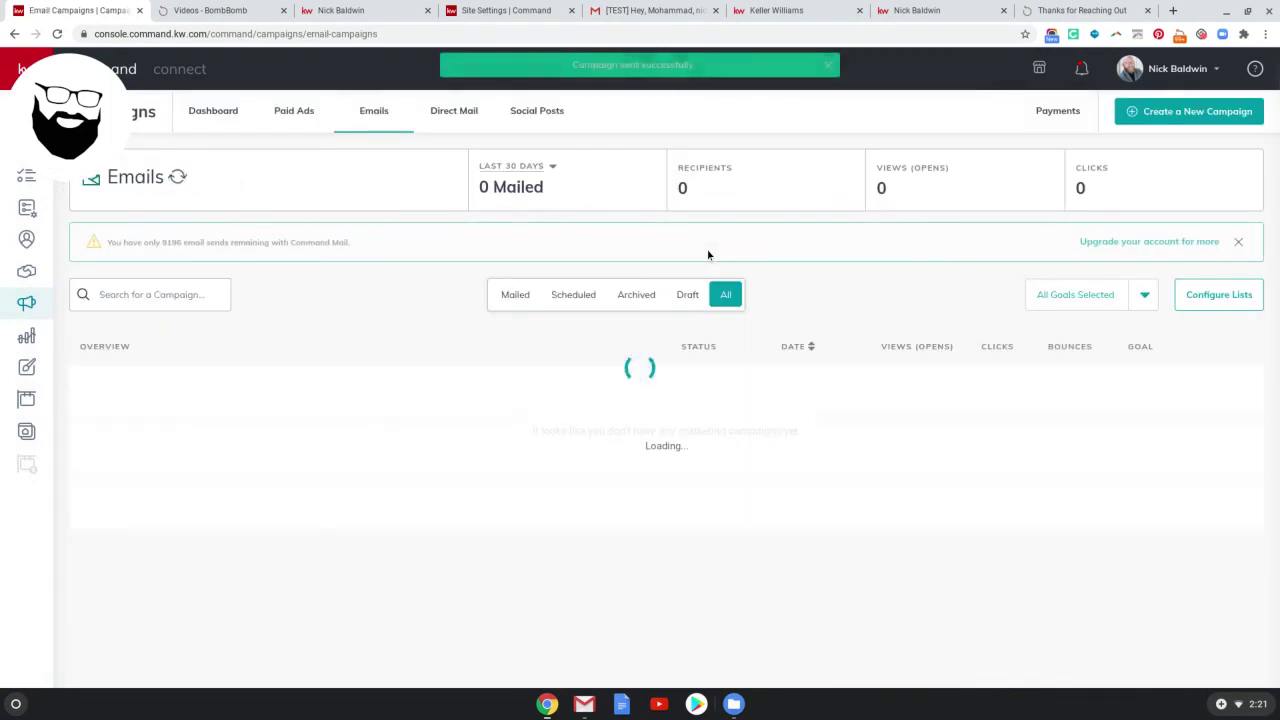